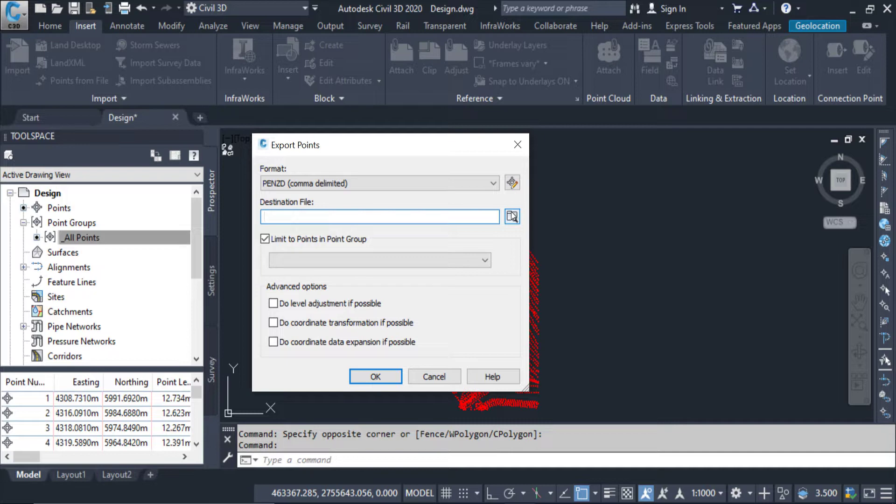
Step: Copy the path of the Data1 folder from File Explorer and return to the Export Points dialog
key(alt+Tab)
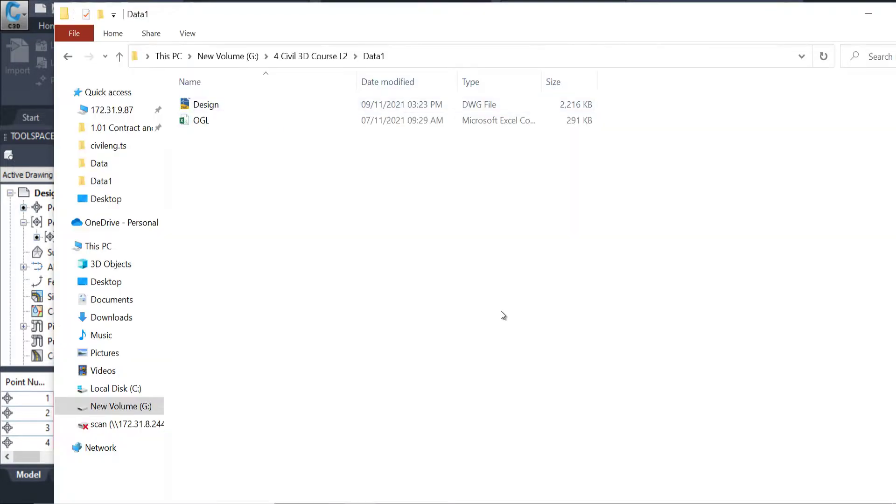
click(411, 54)
key(ctrl+c)
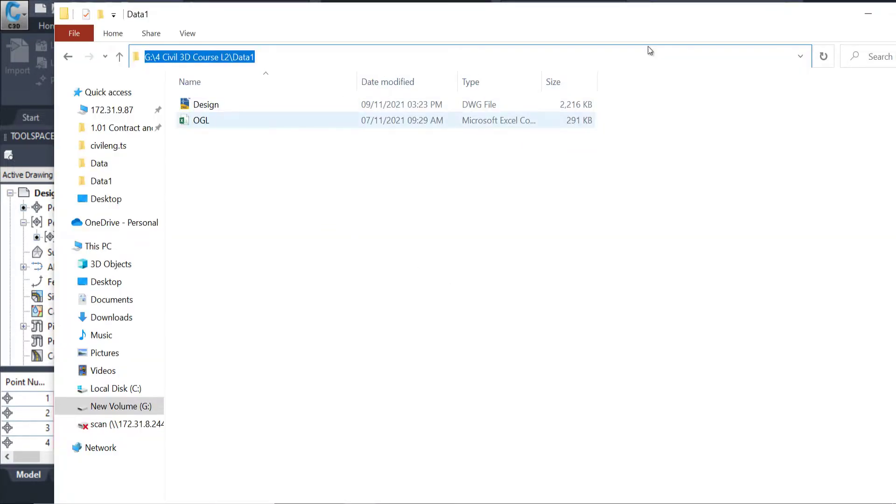
click(855, 18)
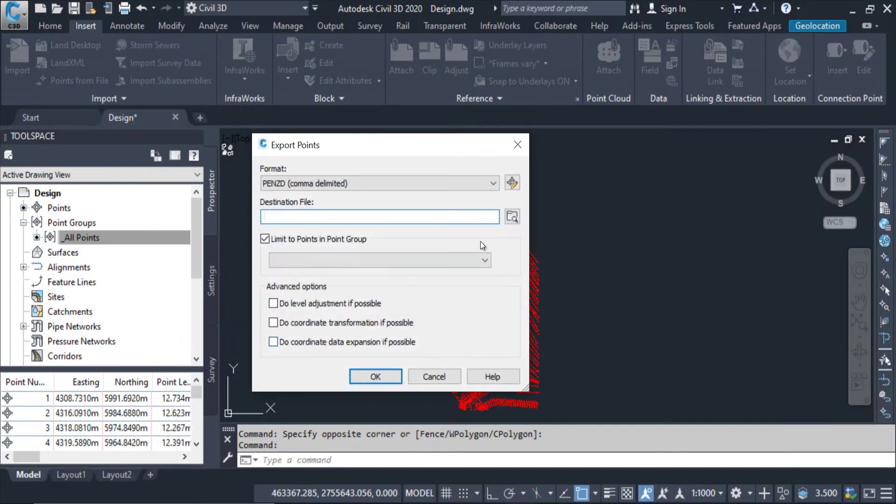
Step: Set the point export's destination file to OGL2 in the folder G:\4 Civil 3D Course L2\Data1
click(513, 217)
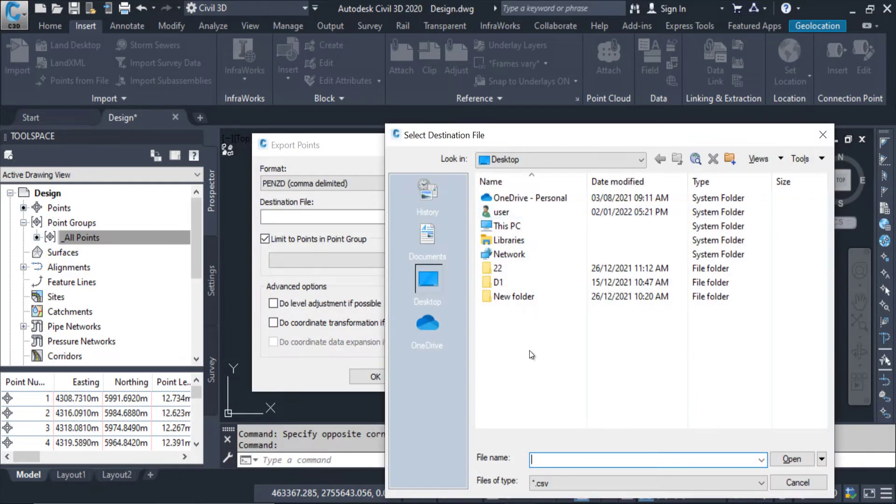
right_click(568, 462)
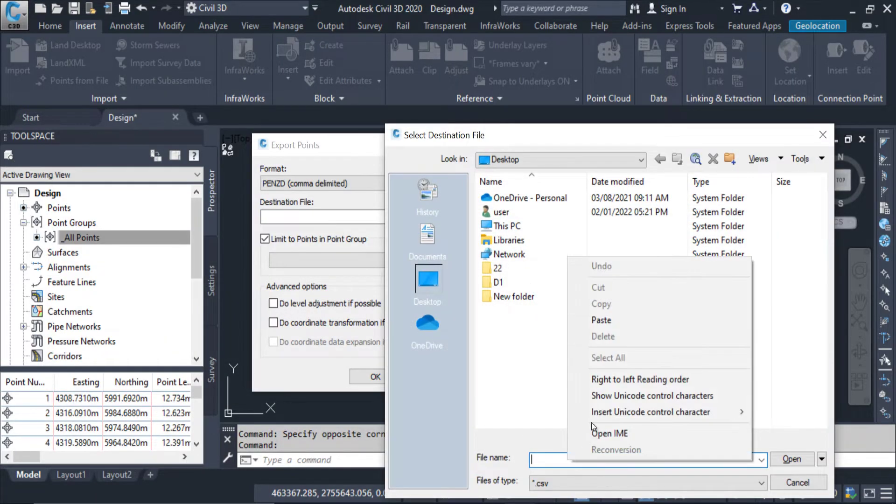
click(619, 319)
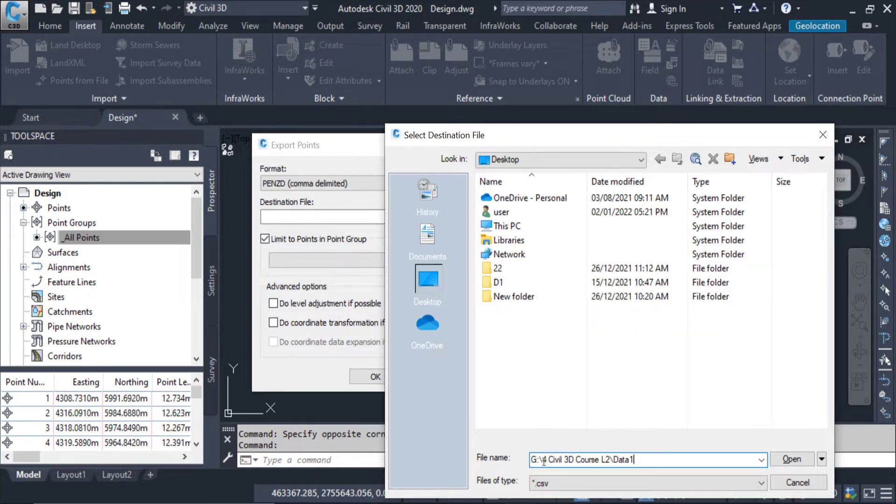
click(792, 459)
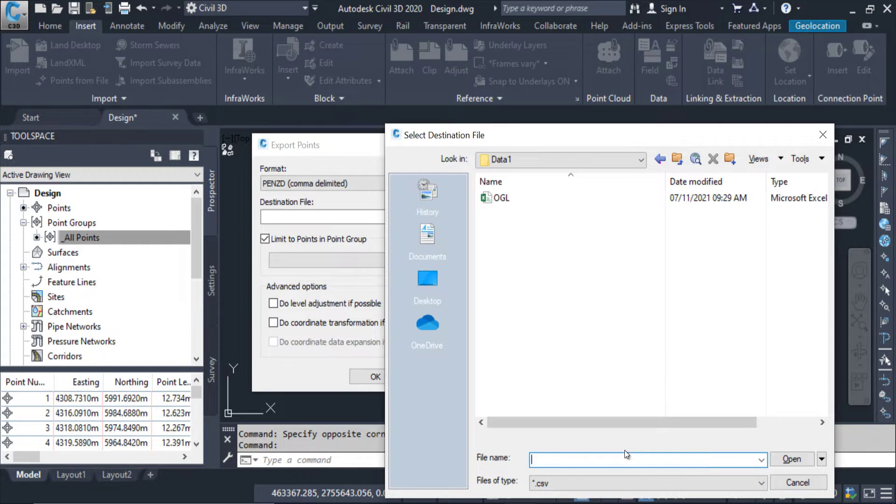
text(OGL2)
key(Return)
drag(432, 217, 255, 212)
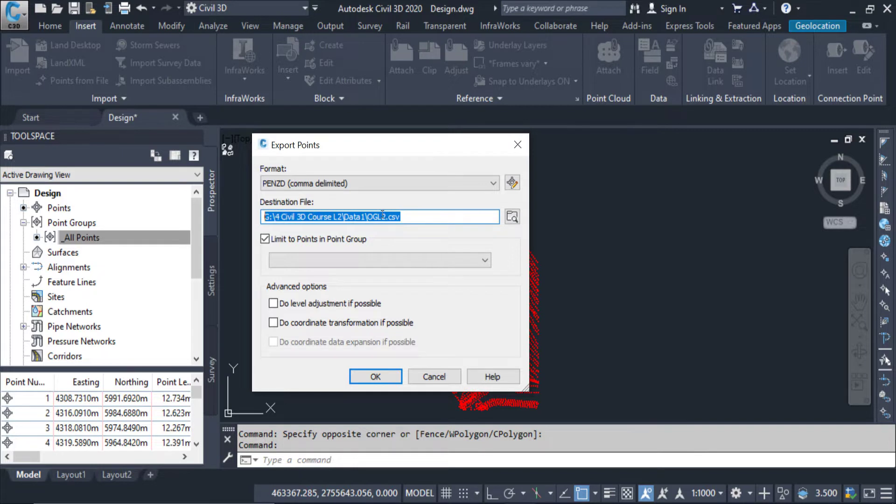
click(405, 216)
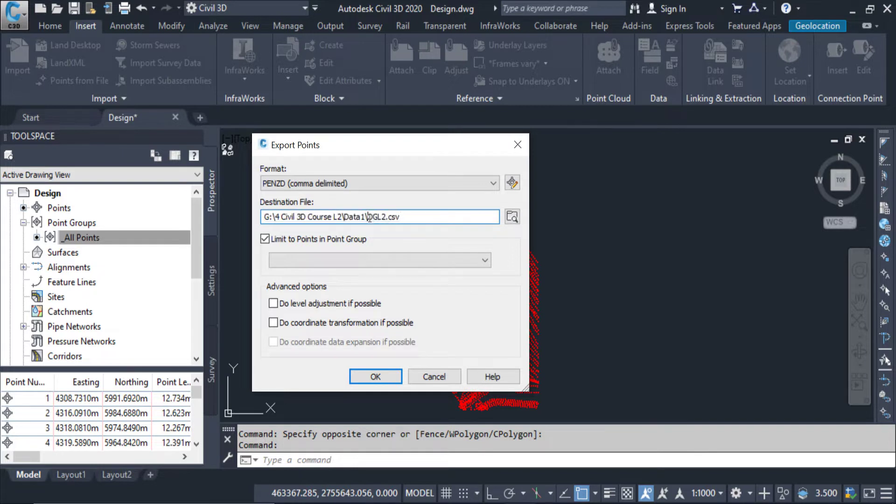
drag(368, 217, 406, 219)
click(413, 218)
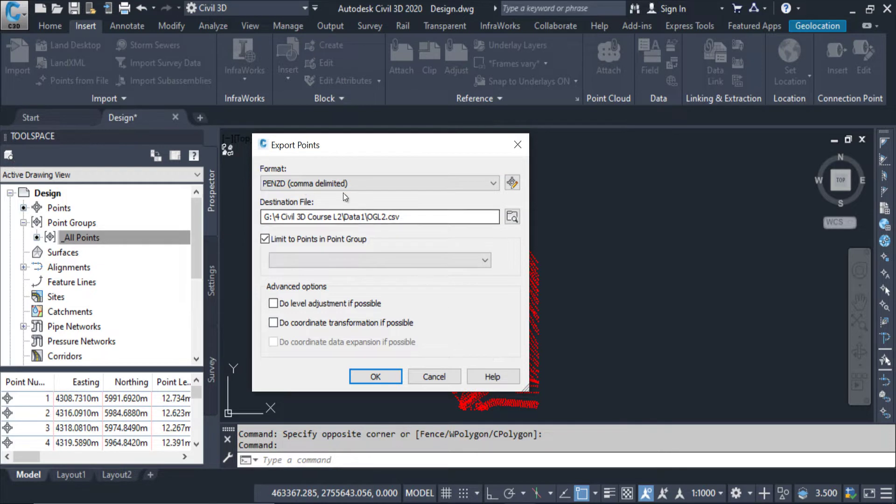
Step: Keep the PENZD (comma delimited) format and export the points
click(284, 185)
click(293, 184)
click(293, 184)
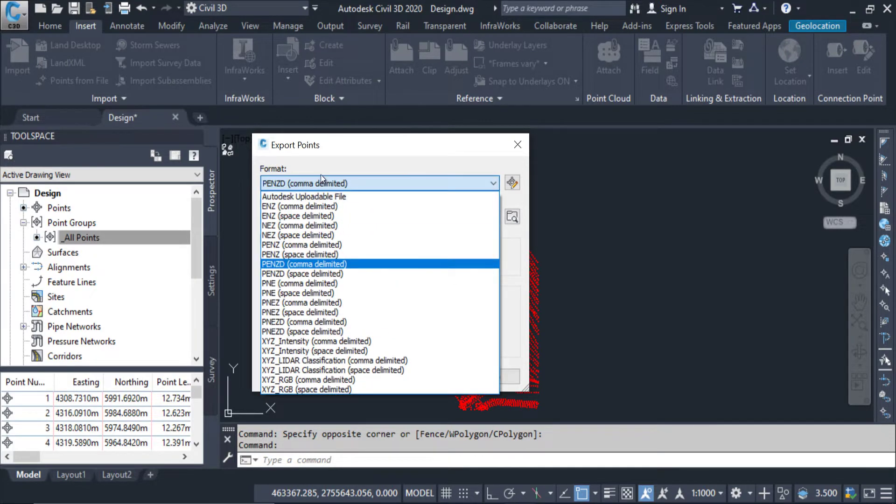
key(Escape)
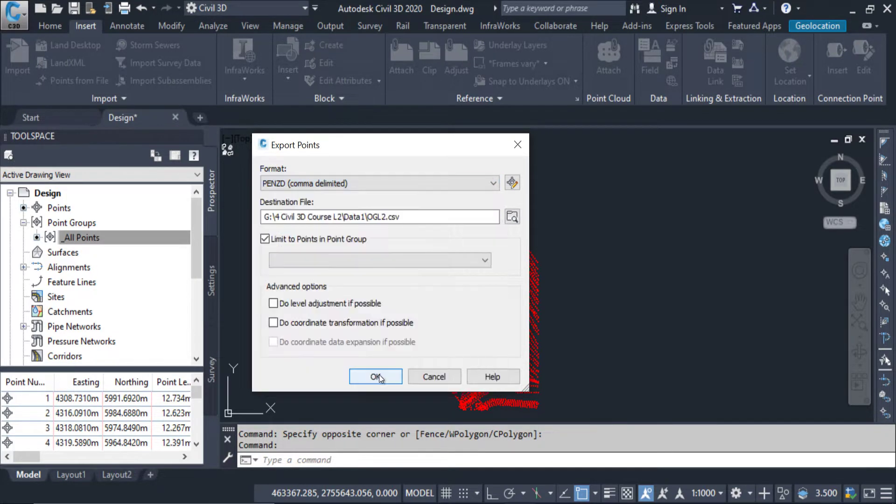
click(376, 376)
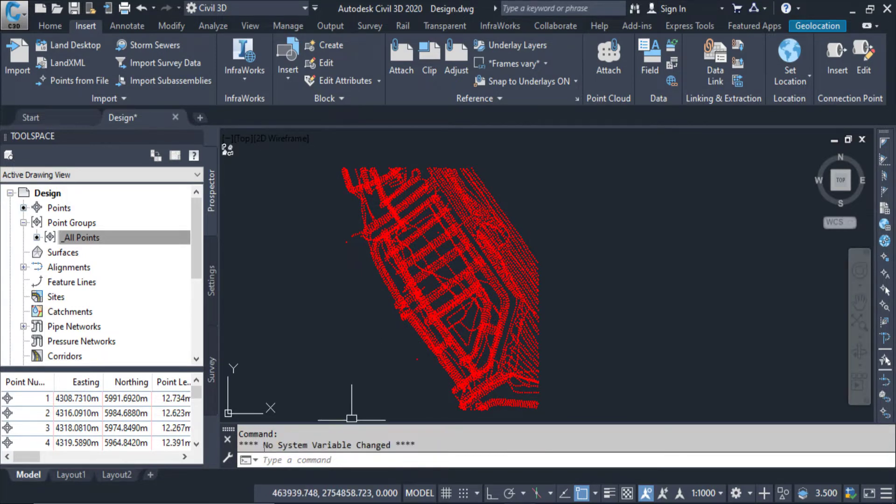
Step: Switch to the Data1 folder in File Explorer and open the exported OGL2 file in Excel
drag(272, 443, 441, 446)
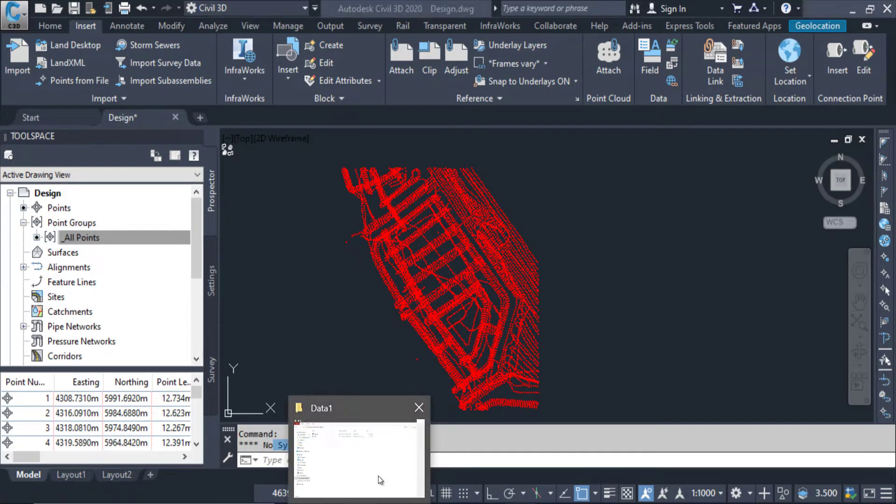
click(378, 474)
click(204, 136)
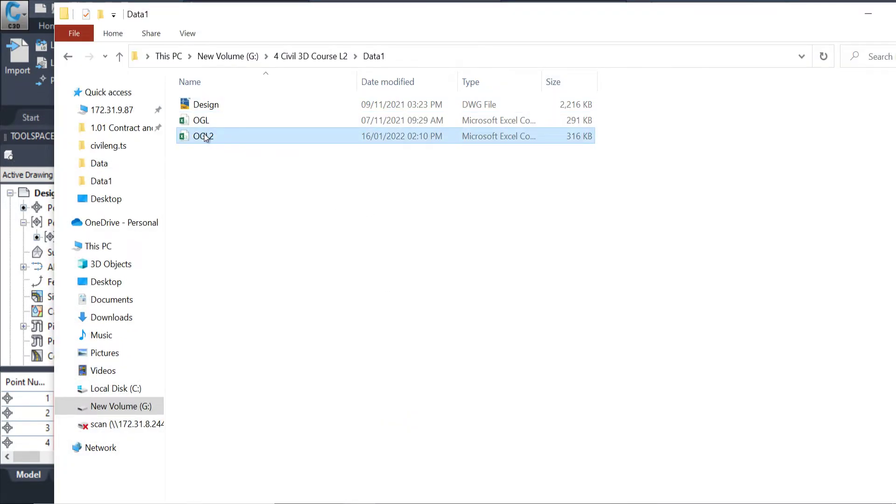
double_click(205, 137)
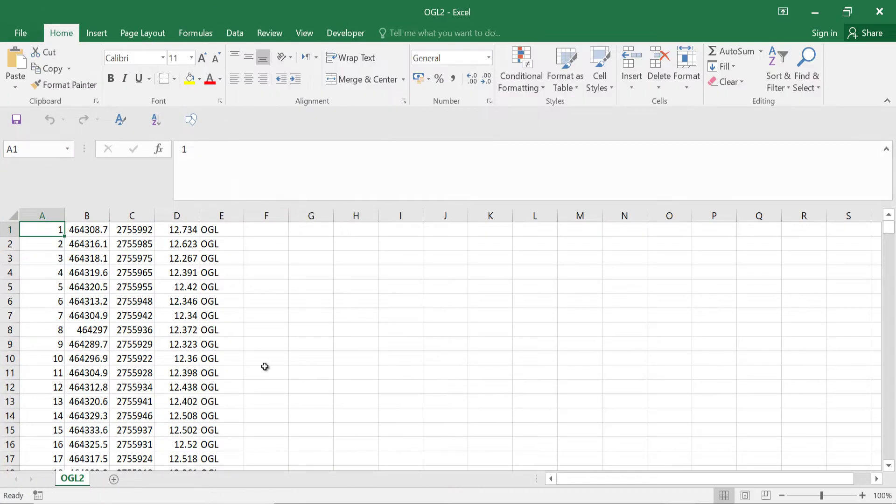
Step: Examine the point number, easting, northing, elevation and description columns of OGL2, and close the workbook and the folder window
scroll(251, 357, down, 10)
scroll(850, 296, up, 10)
mouse_move(890, 228)
mouse_down()
mouse_move(892, 460)
mouse_move(890, 228)
mouse_up()
click(48, 420)
click(93, 373)
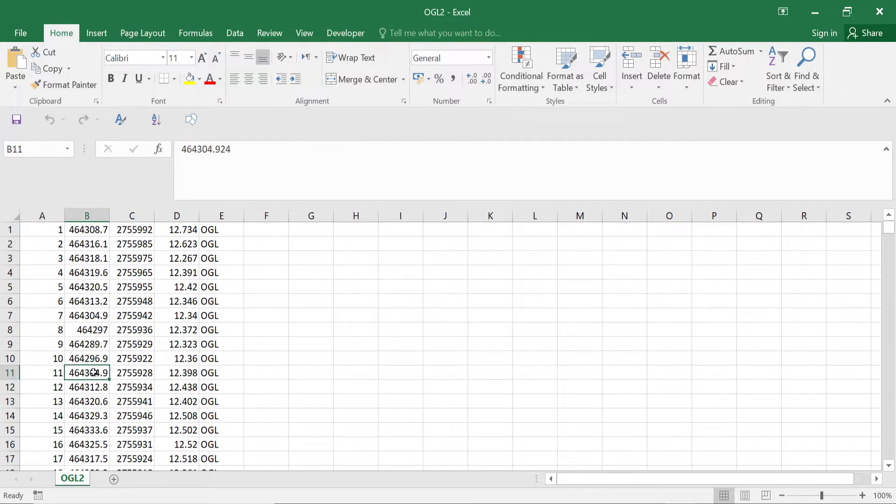
click(35, 230)
click(87, 230)
click(131, 228)
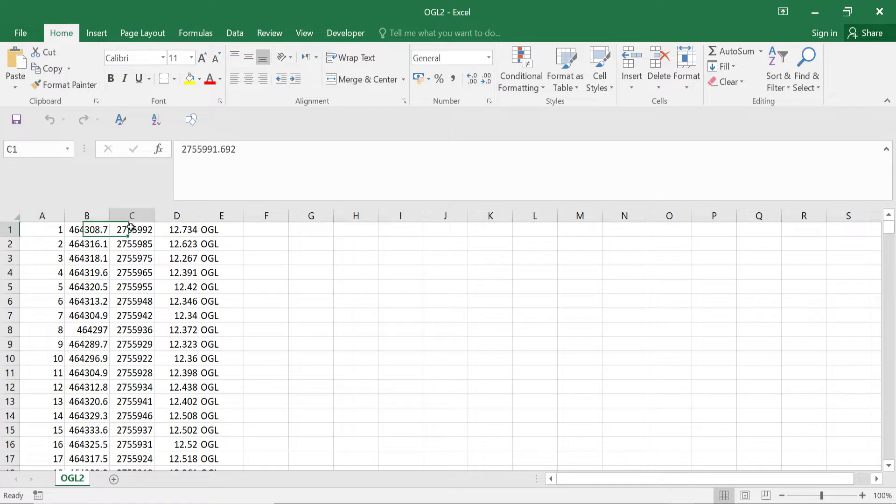
click(179, 229)
click(236, 230)
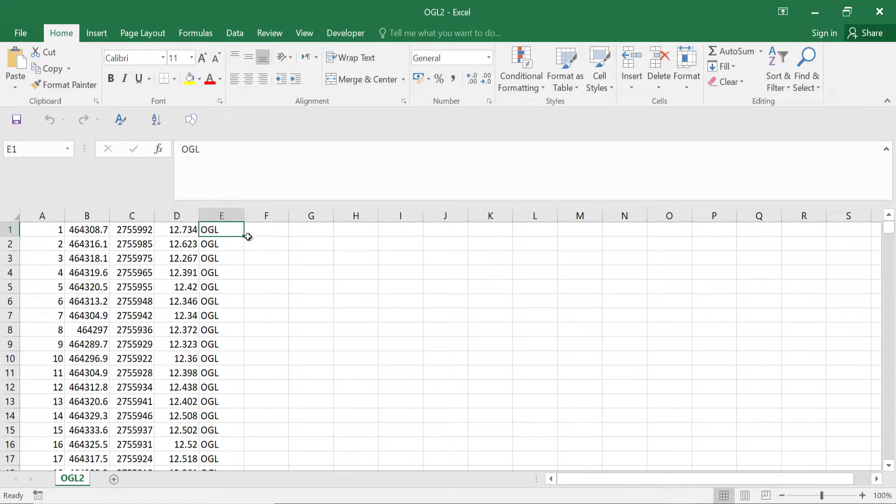
click(729, 358)
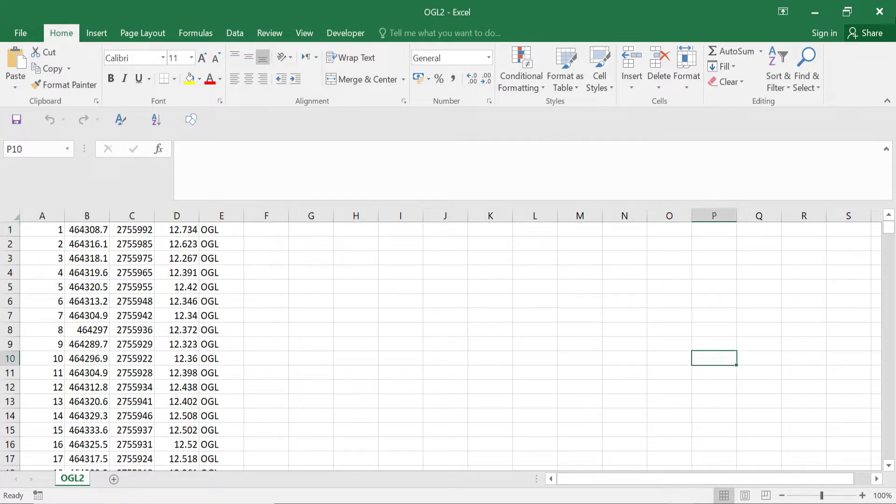
click(880, 12)
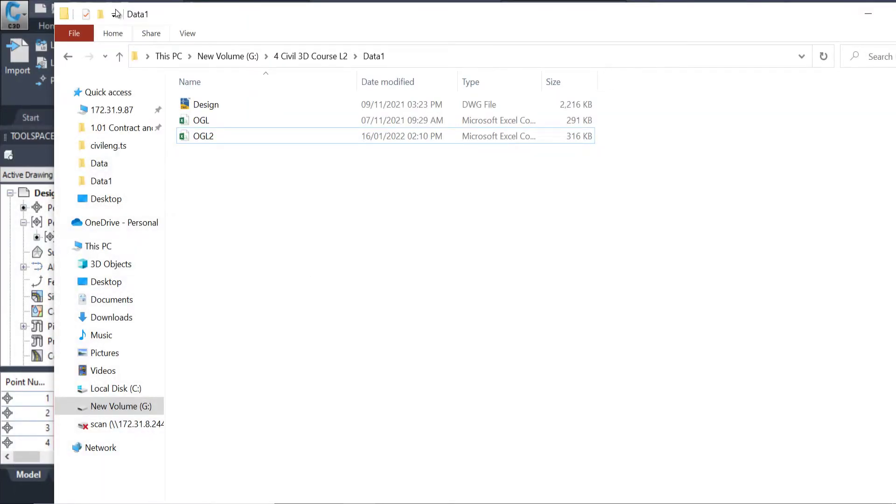
click(868, 13)
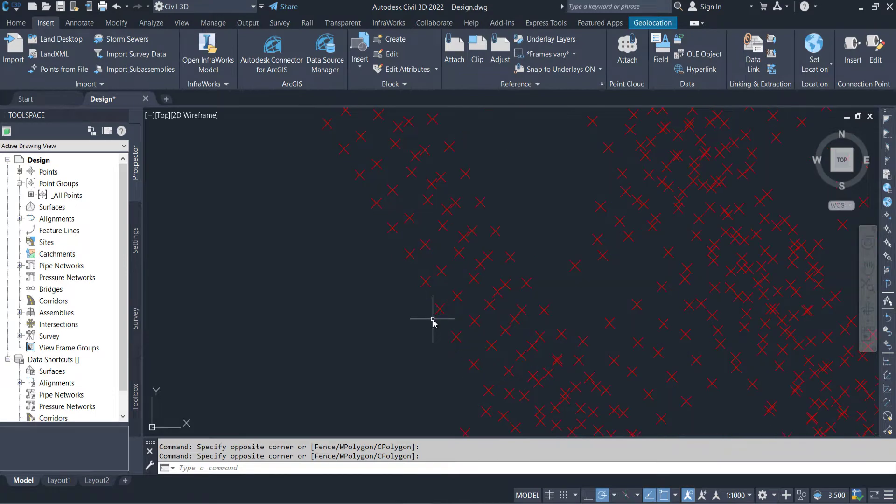
Step: Open the properties of the _All Points point group in Civil 3D
scroll(432, 320, up, 2)
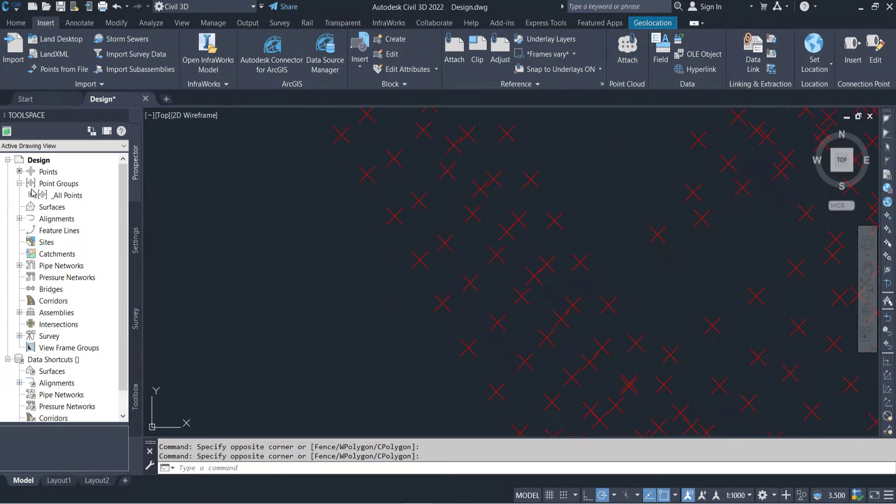
click(56, 195)
right_click(58, 195)
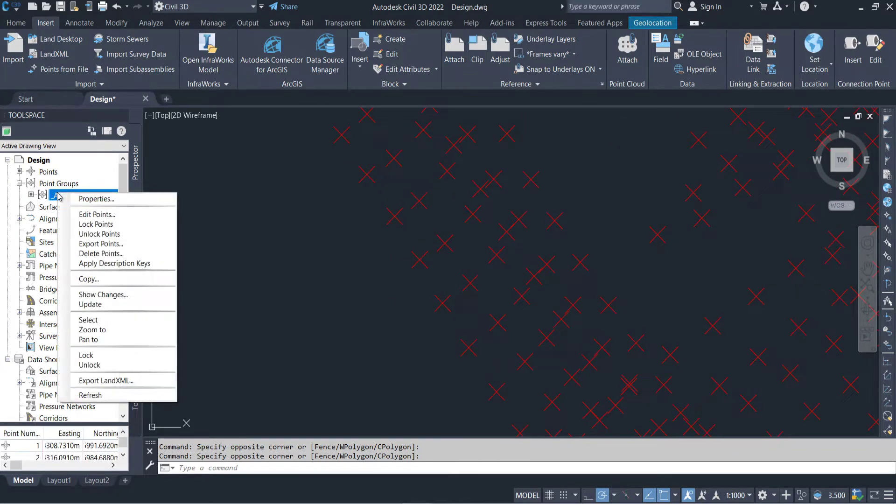
click(82, 200)
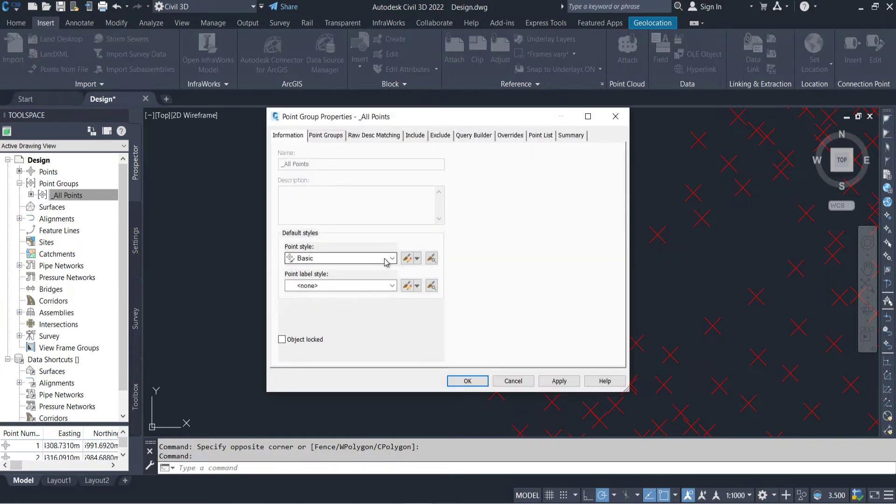
click(386, 259)
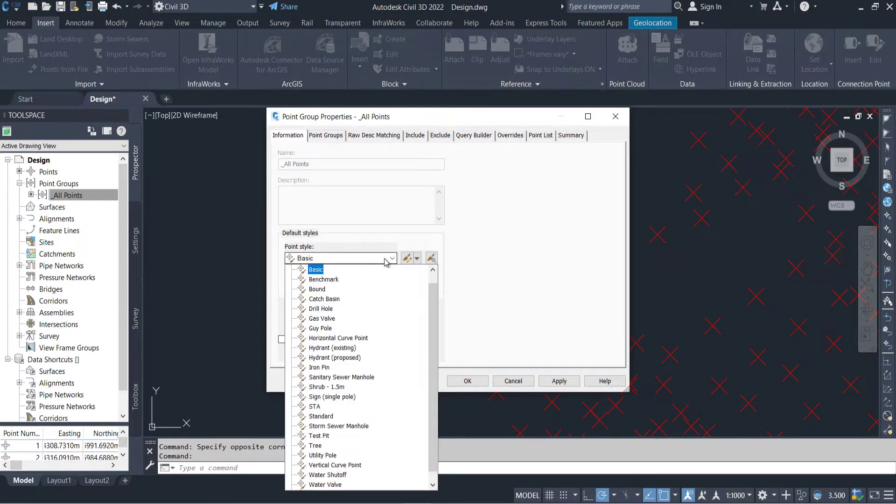
click(386, 259)
click(386, 259)
click(417, 258)
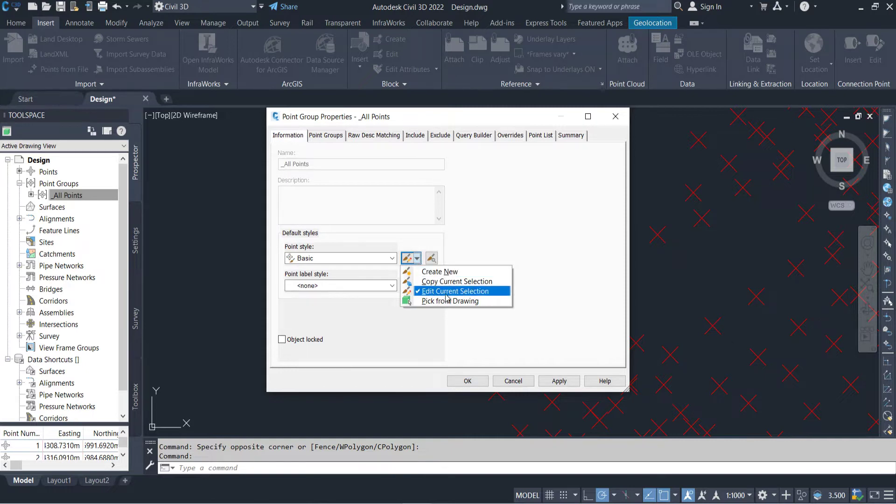
click(466, 112)
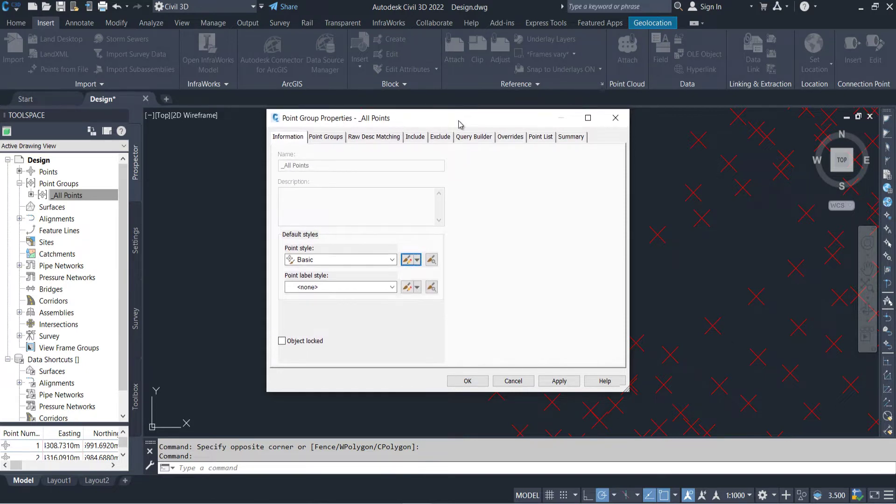
Step: Move the properties dialog off the drawn points and apply the Benchmark point style to the _All Points group
drag(461, 121, 274, 151)
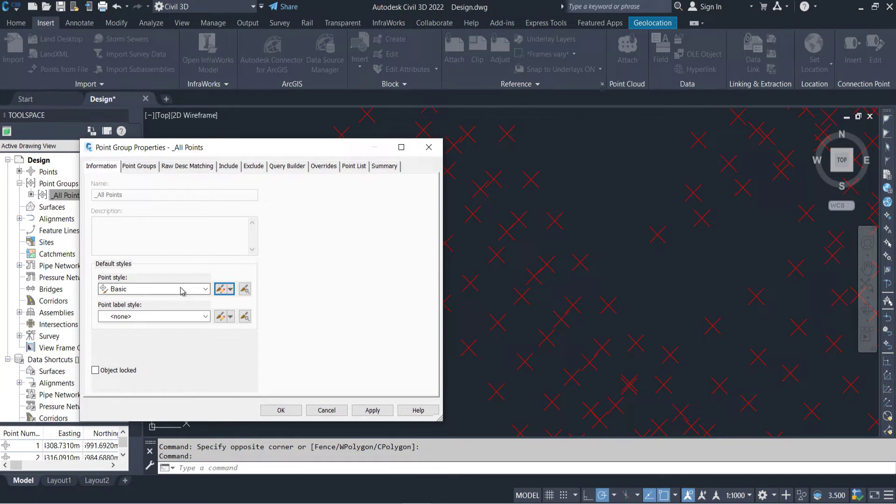
drag(239, 149, 255, 107)
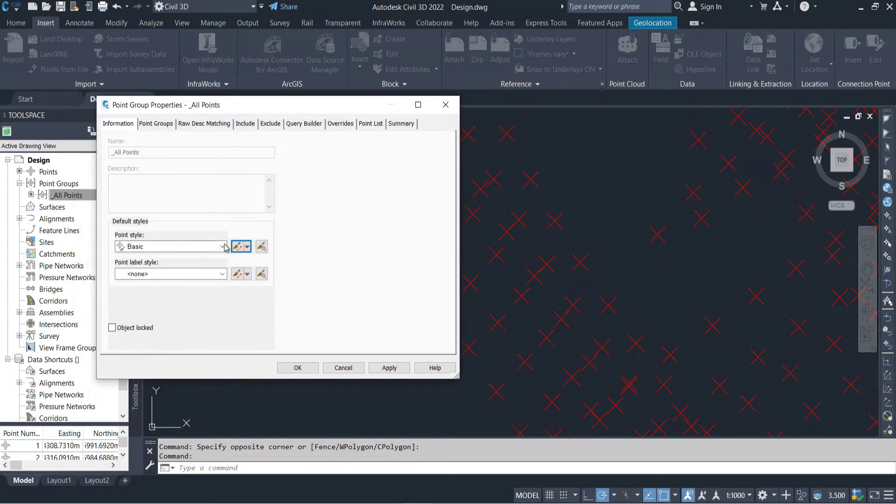
click(223, 246)
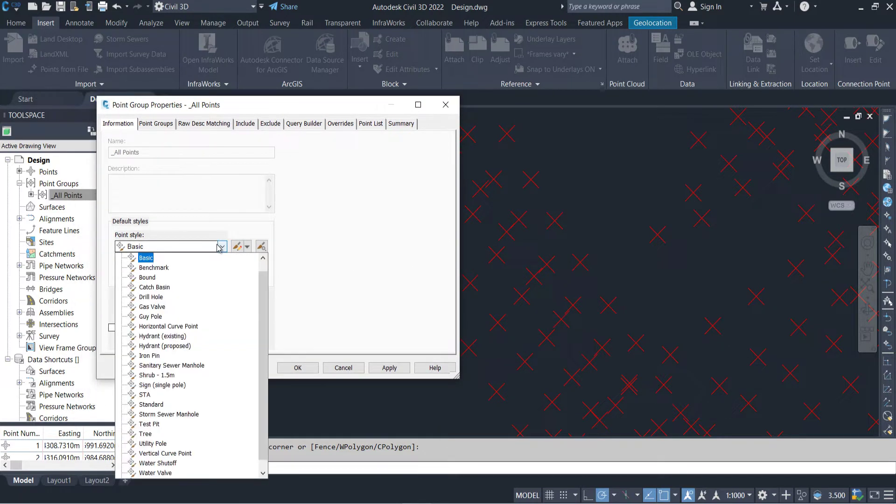
click(167, 269)
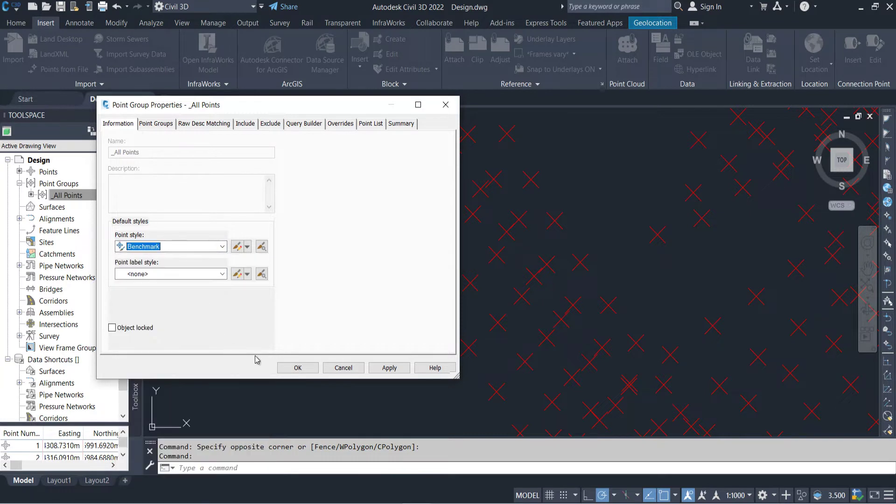
click(390, 368)
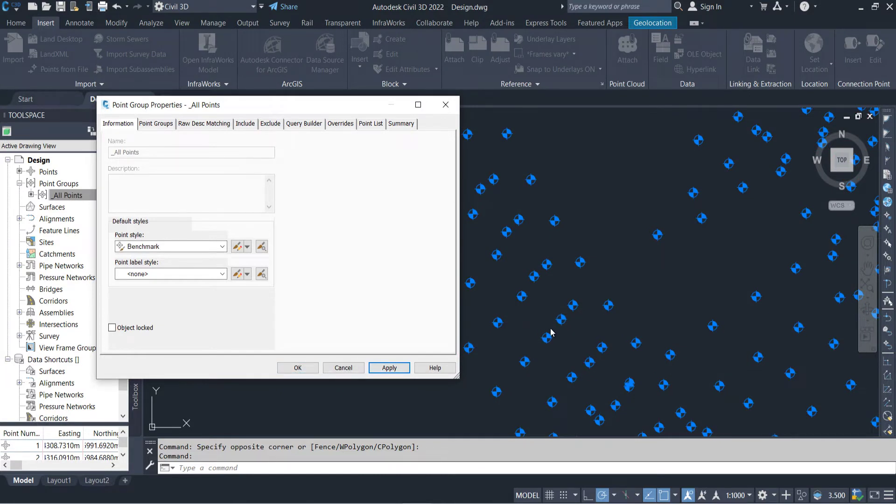
Step: Change the point style of the _All Points group to Basic and apply it
click(161, 251)
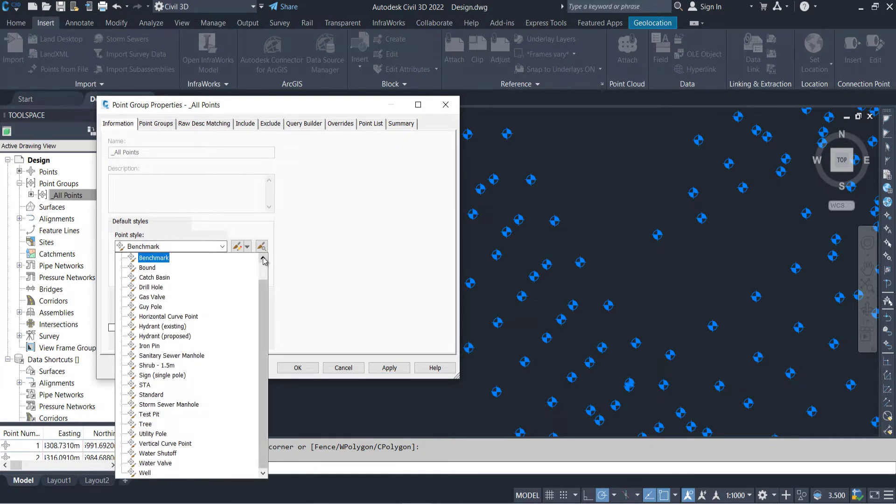
click(263, 259)
click(145, 258)
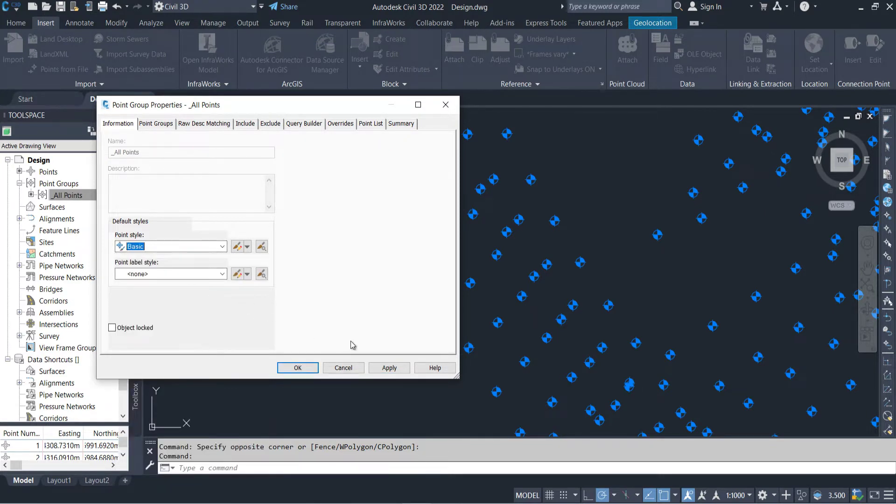
click(388, 367)
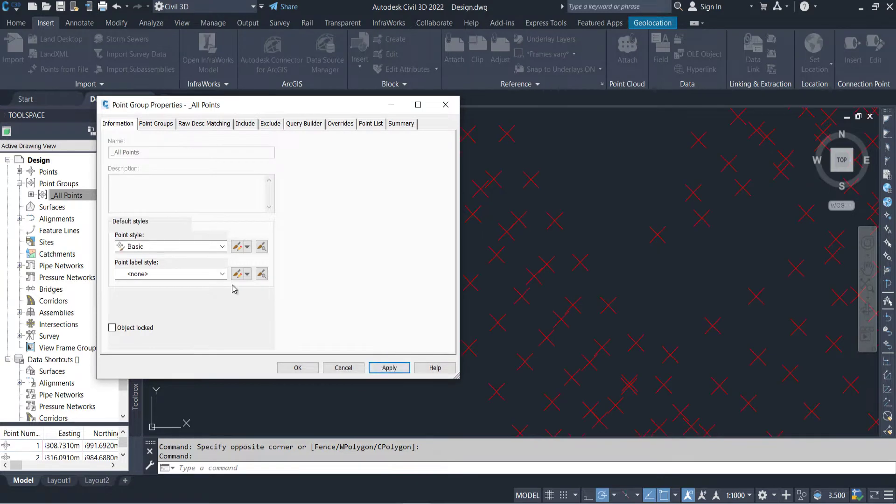
click(196, 246)
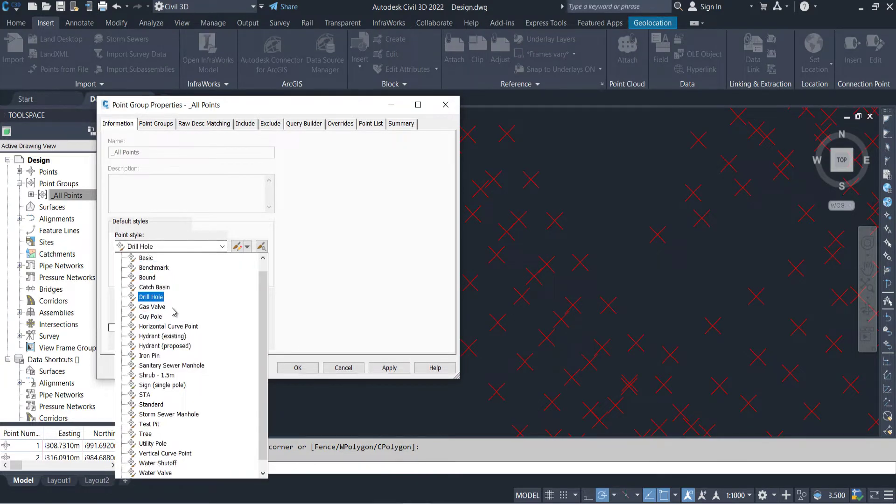
key(Escape)
click(247, 247)
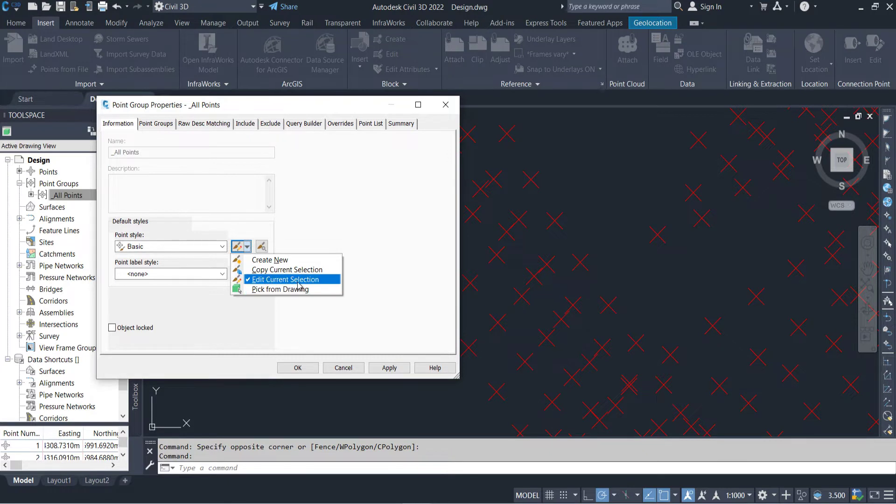
click(371, 277)
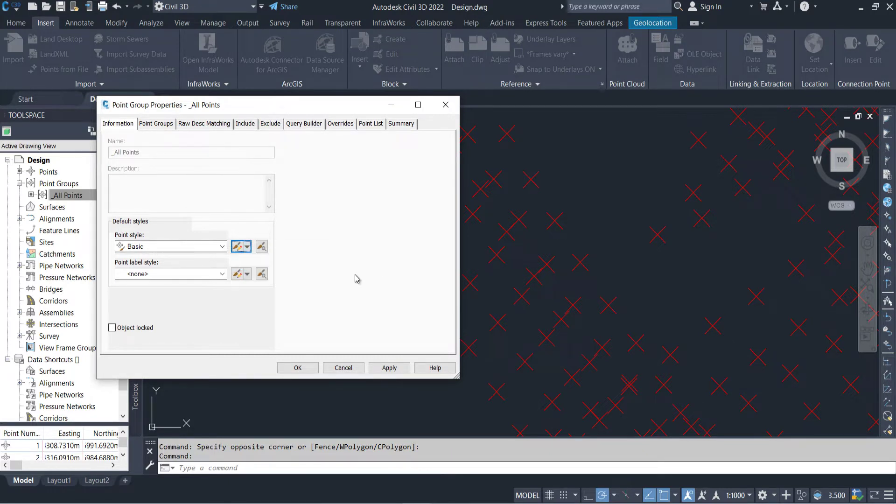
Step: Create a new point style for the _All Points group and name it 1 New Point Style
click(240, 245)
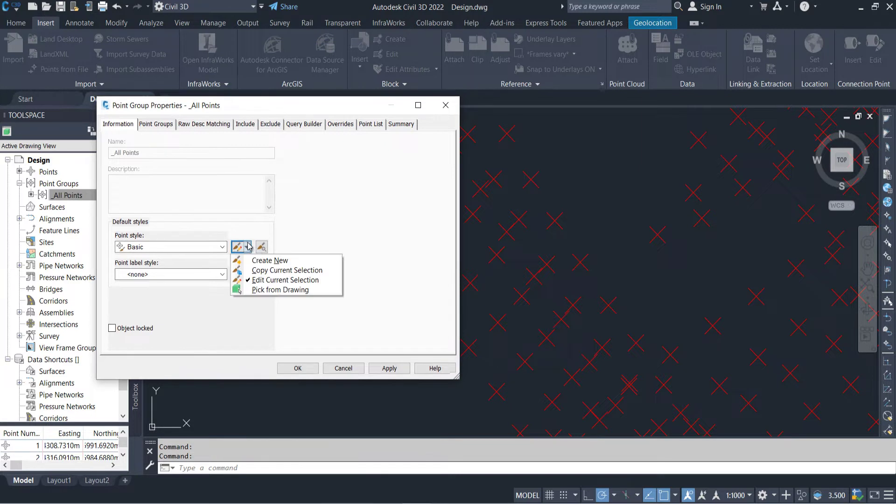
click(292, 262)
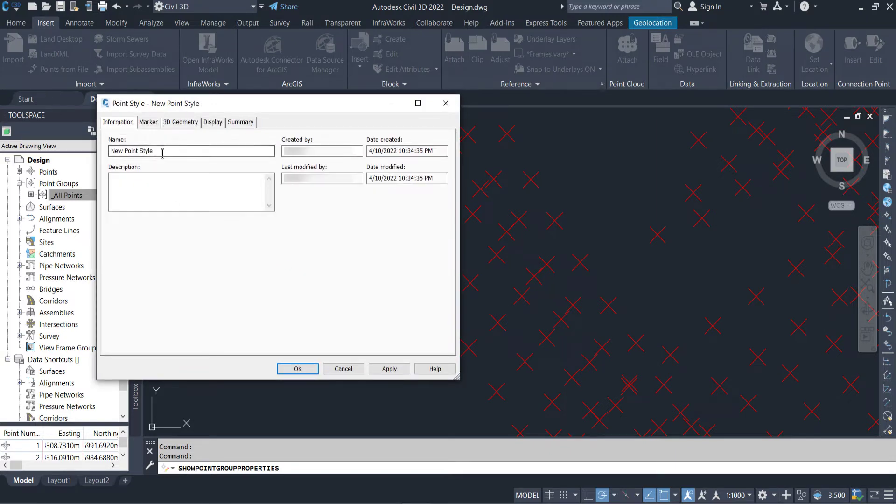
drag(163, 151, 87, 154)
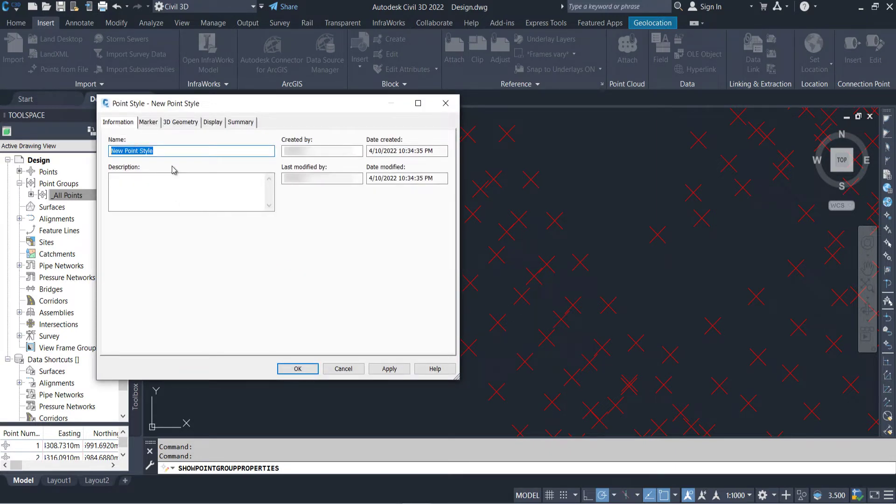
click(161, 155)
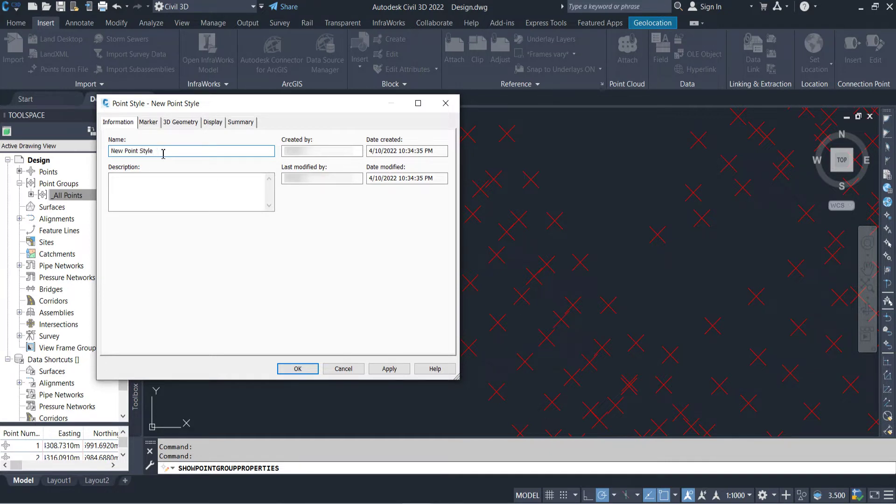
click(113, 152)
text(_)
text(1)
click(170, 182)
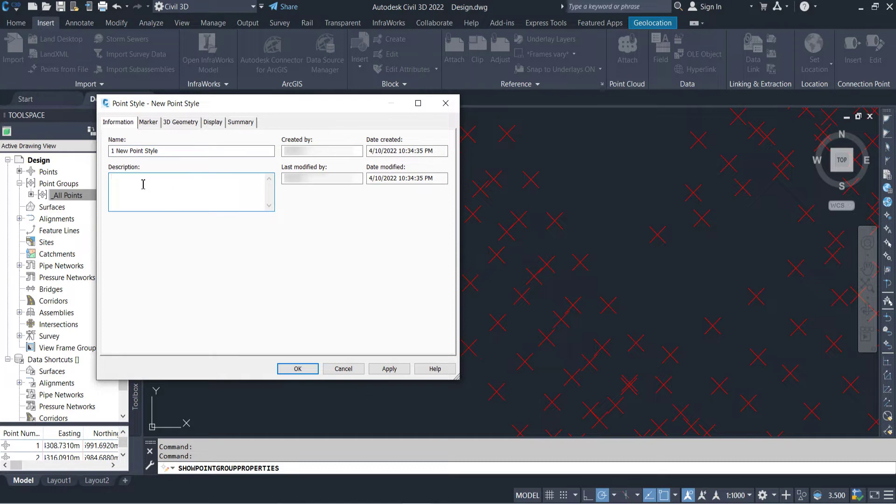
Step: Set the new style's marker size to 0.50 mm and accept the style for the _All Points group
click(148, 123)
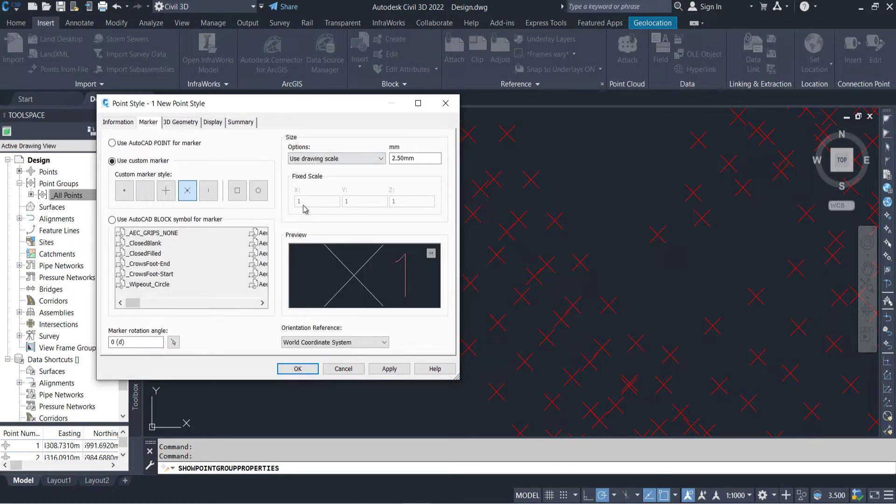
drag(416, 158, 374, 162)
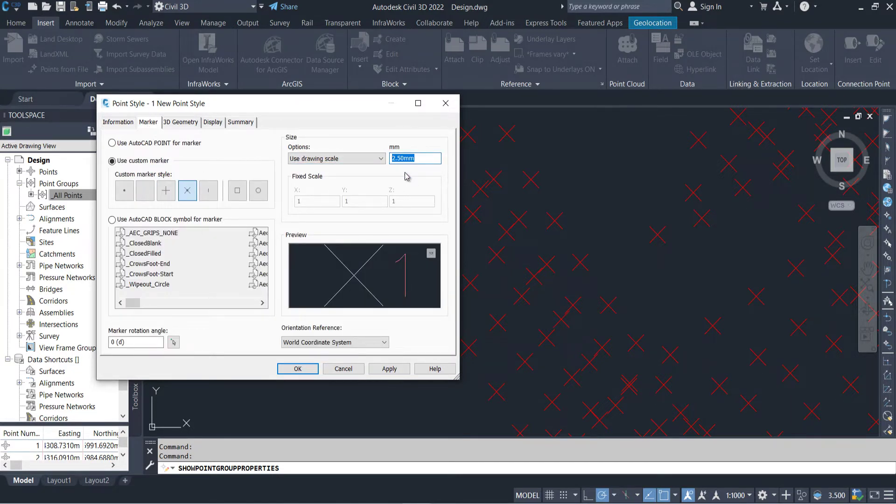
text(0.5)
click(389, 369)
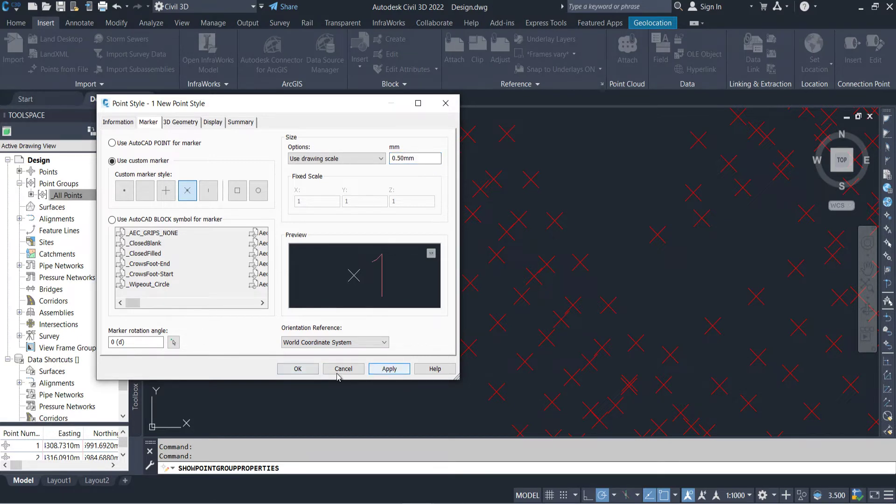
click(298, 369)
click(297, 368)
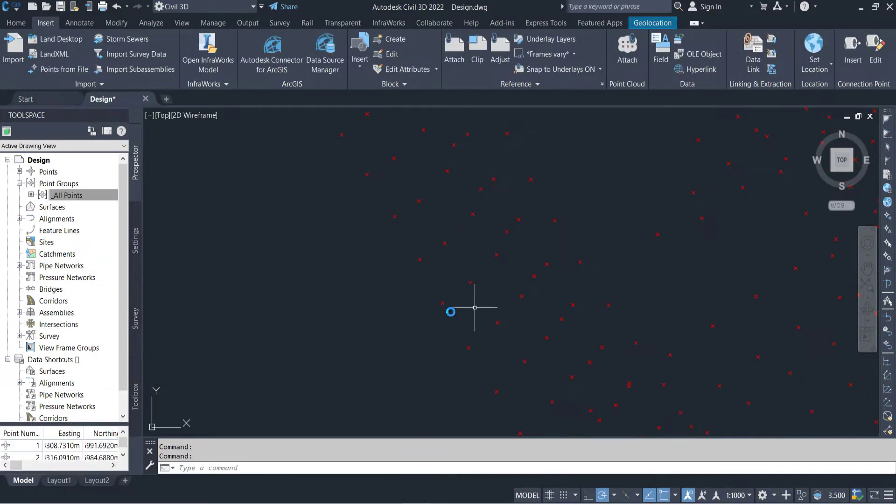
Step: Reopen the _All Points group's properties, edit 1 New Point Style and set its marker size to 2.50 mm
click(70, 195)
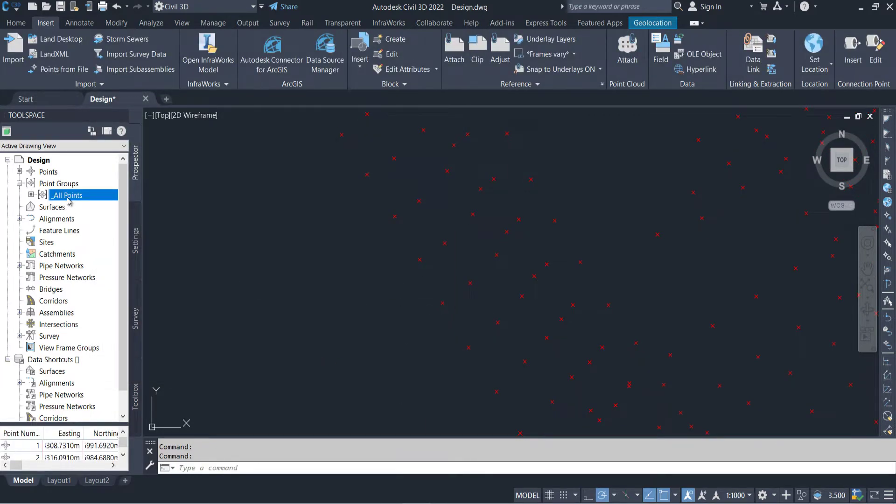
right_click(75, 196)
click(355, 210)
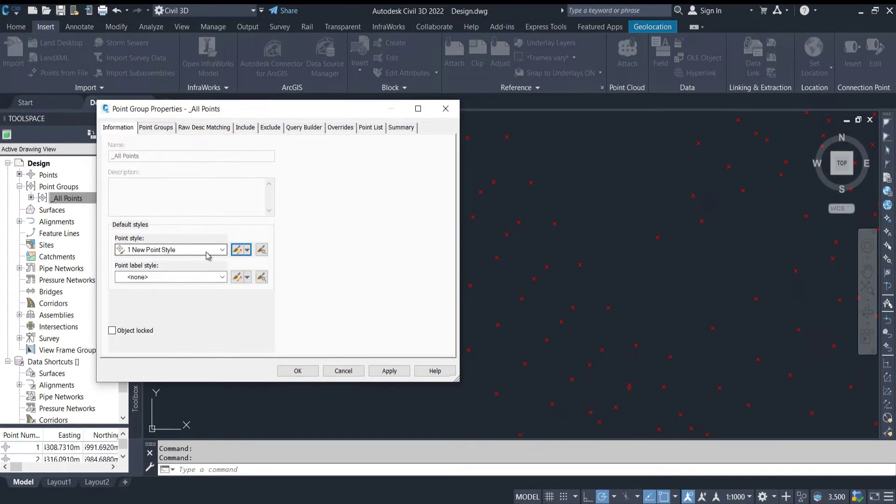
click(247, 251)
click(267, 284)
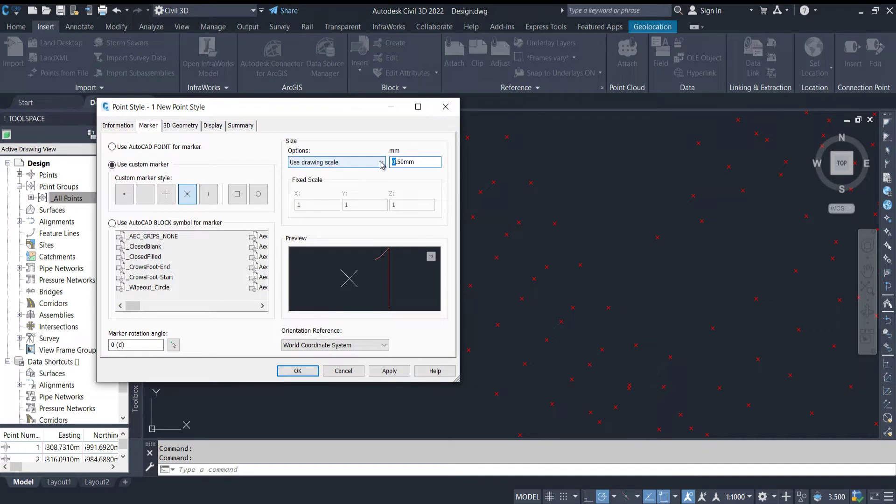
text(2)
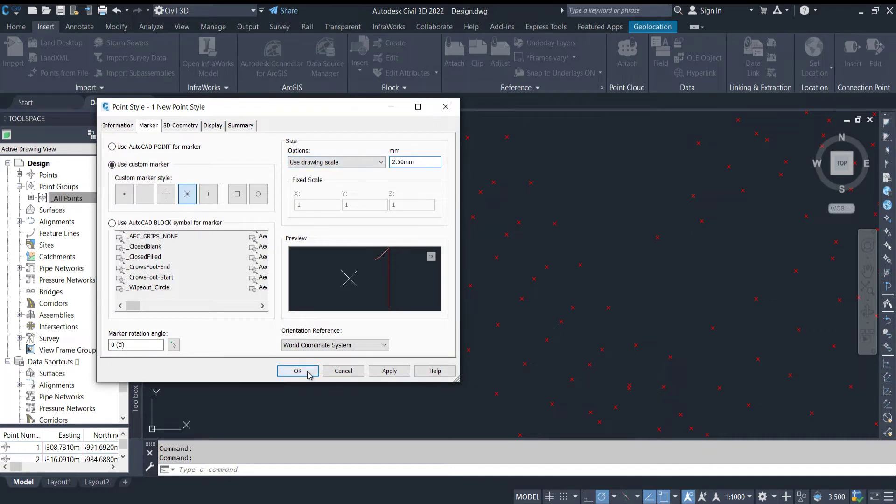
click(374, 372)
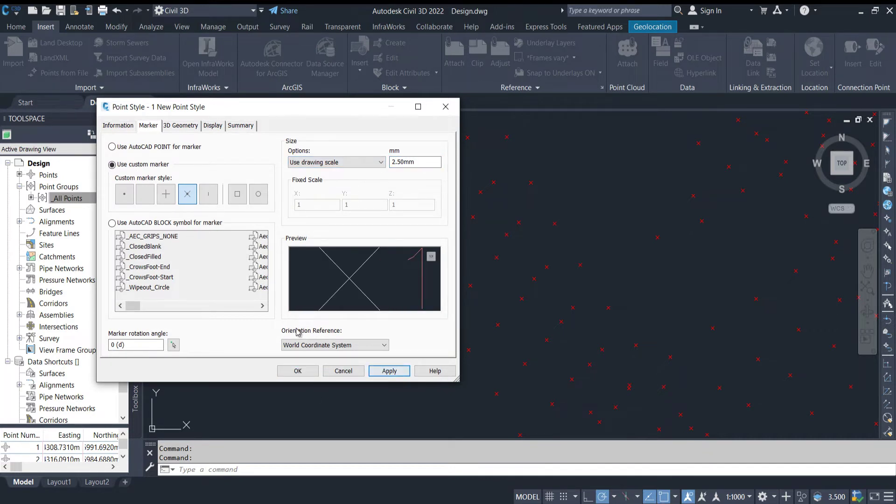
Step: Change the style's custom marker to a plus sign and apply it to the point group
click(172, 201)
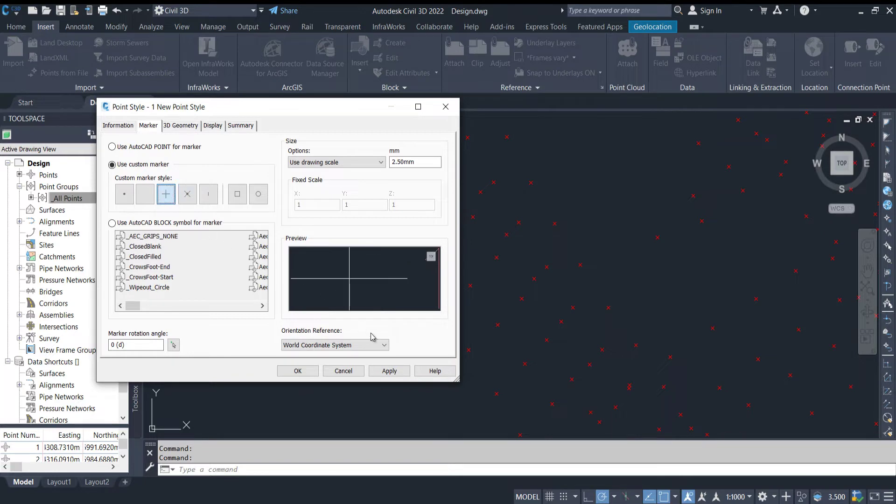
click(312, 371)
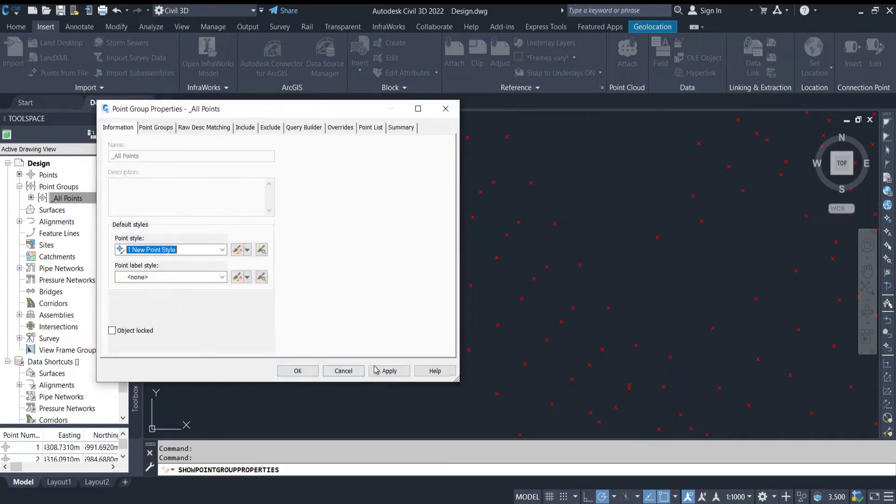
click(390, 372)
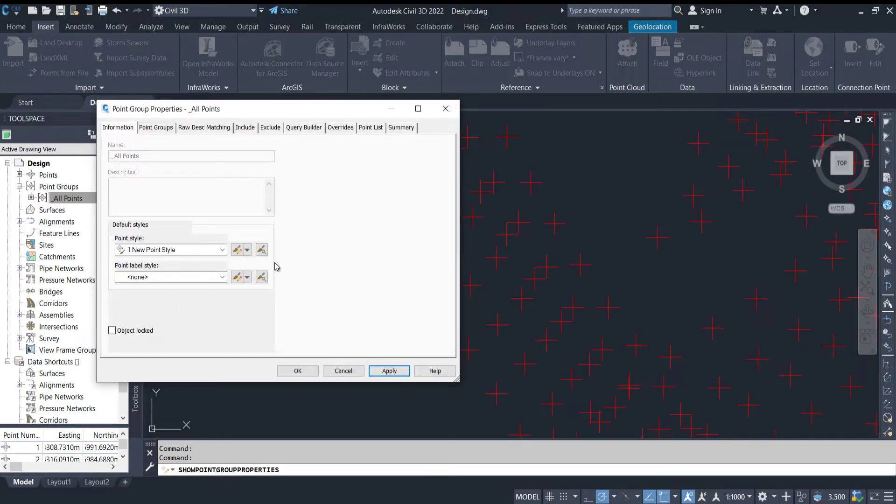
Step: Edit 1 New Point Style to use the blank custom marker and apply it to the point group
click(248, 250)
click(271, 282)
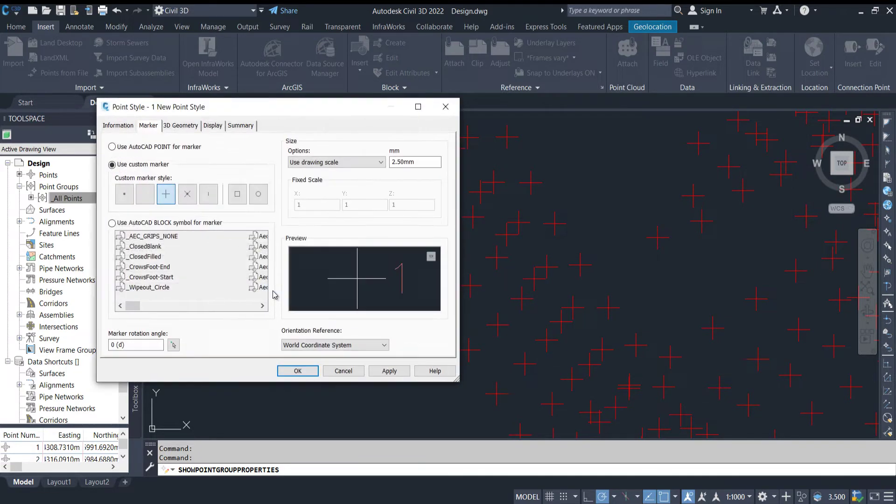
click(145, 197)
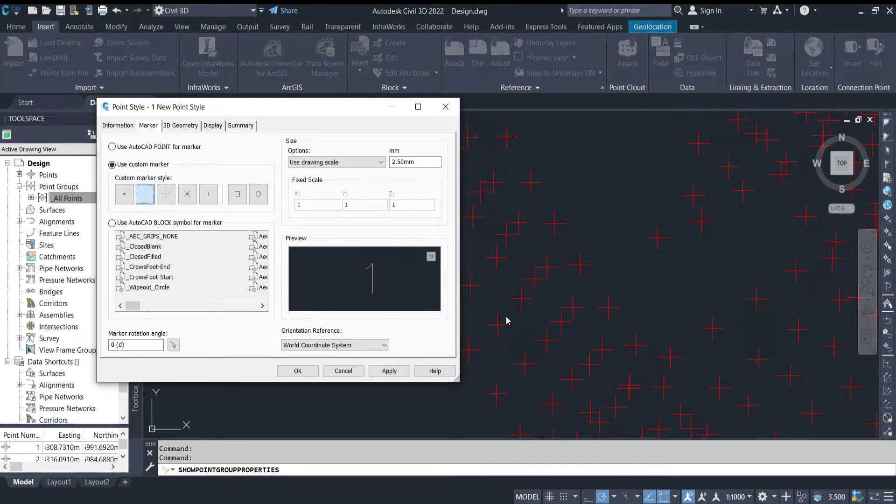
click(301, 372)
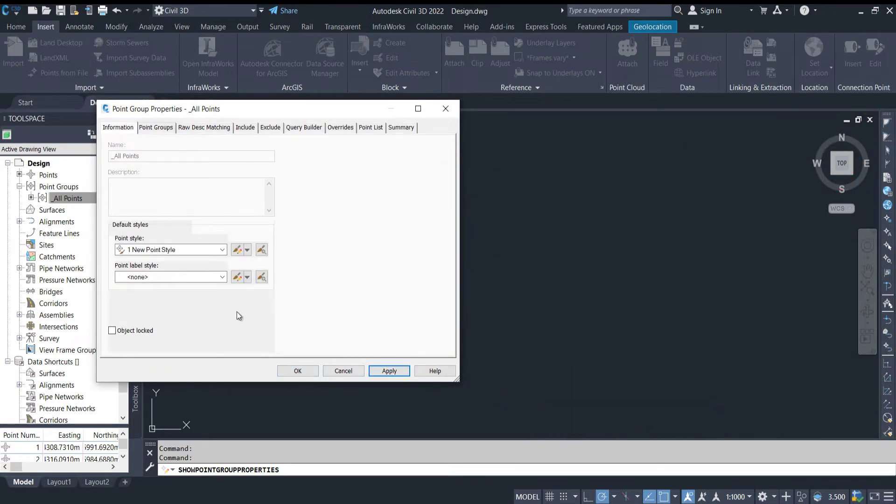
Step: Edit 1 New Point Style to use the dot custom marker and apply it to the point group
click(247, 250)
click(280, 280)
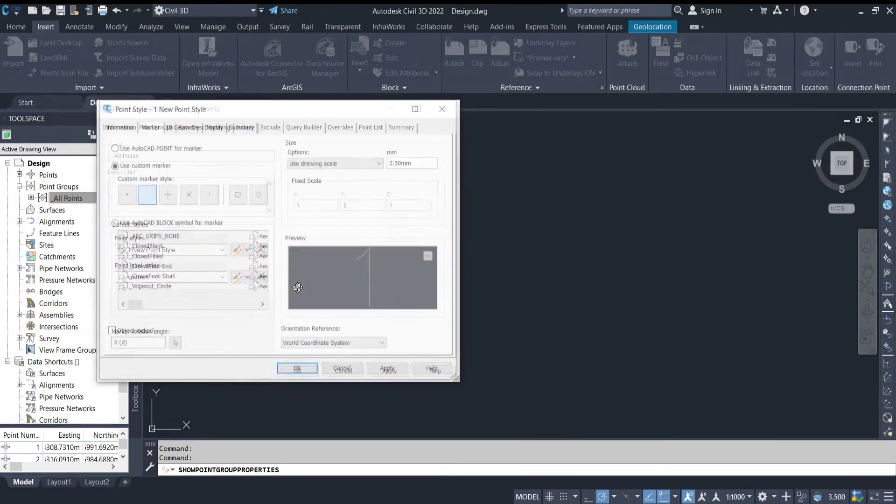
click(124, 199)
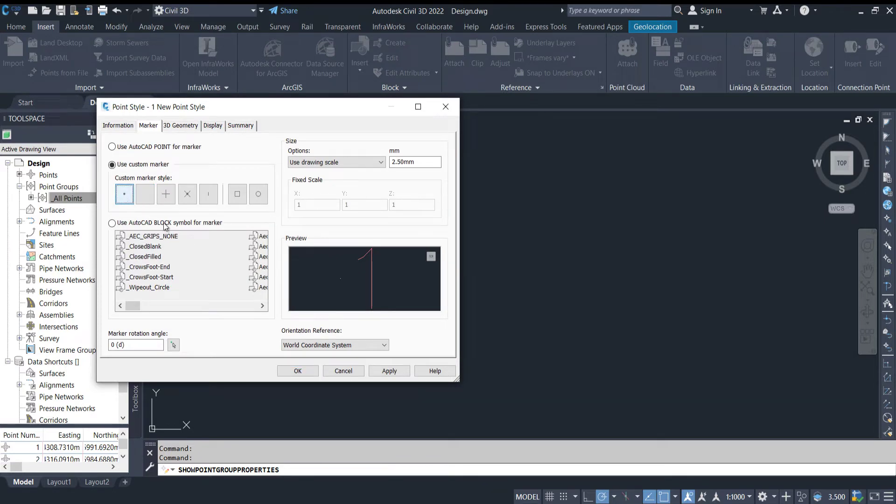
click(314, 373)
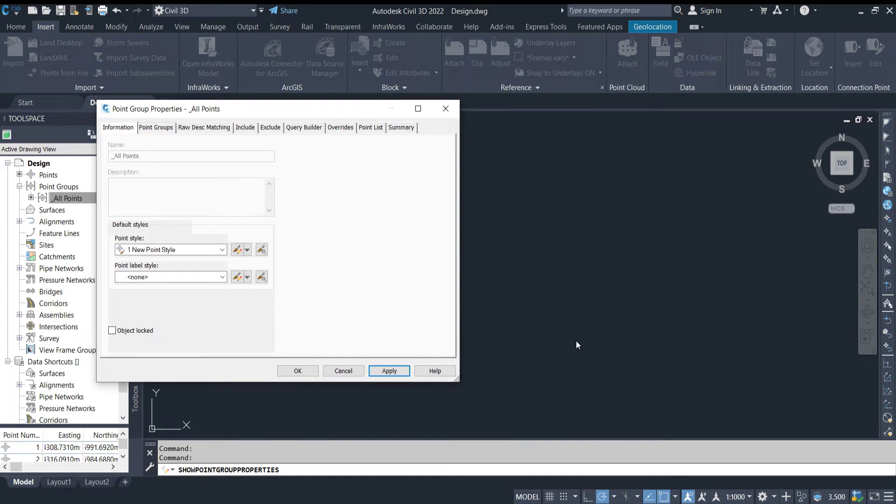
Step: Add a circle around the dot marker in 1 New Point Style and apply it to the point group
click(247, 251)
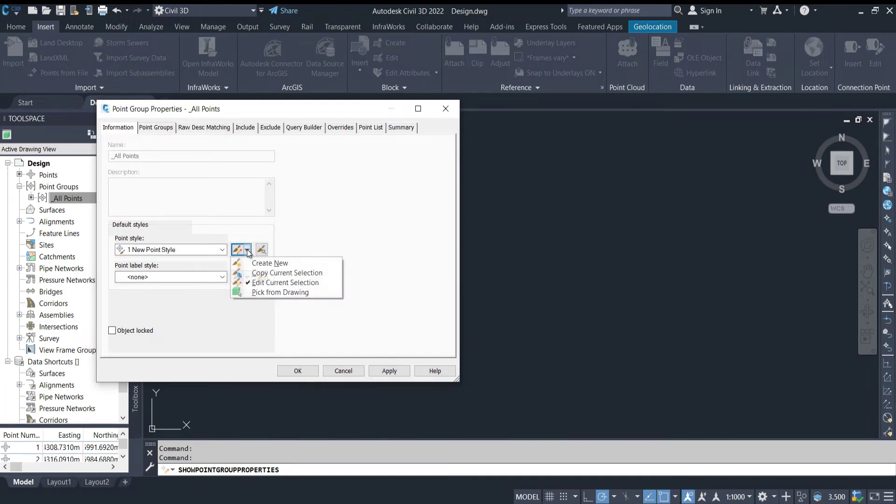
click(261, 283)
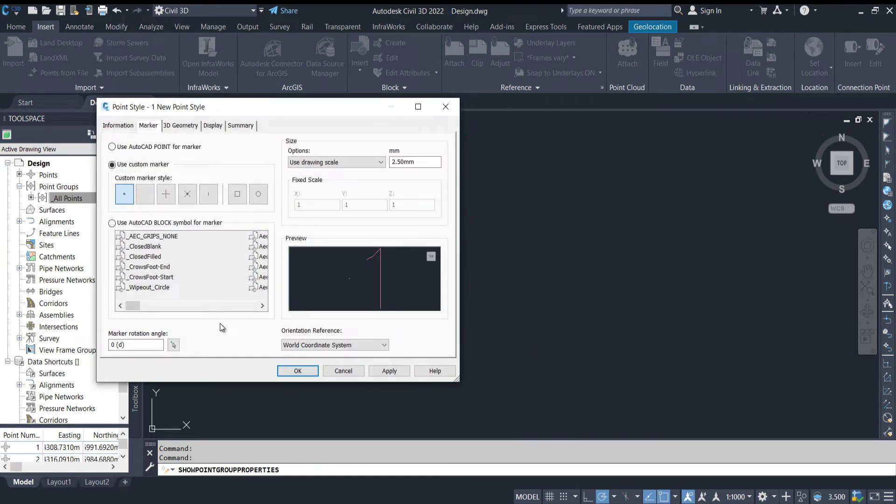
click(258, 194)
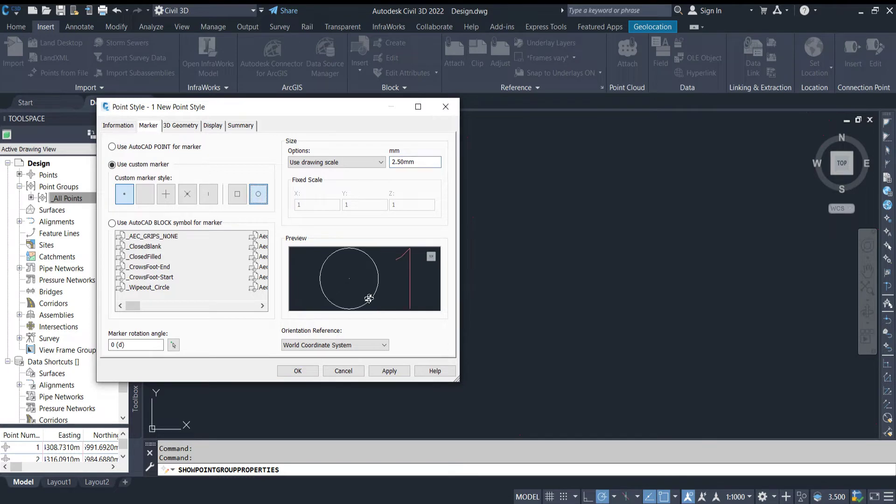
click(344, 374)
click(391, 370)
Step: Edit 1 New Point Style to use the X custom marker without a circle and apply it to the points
click(237, 250)
click(247, 249)
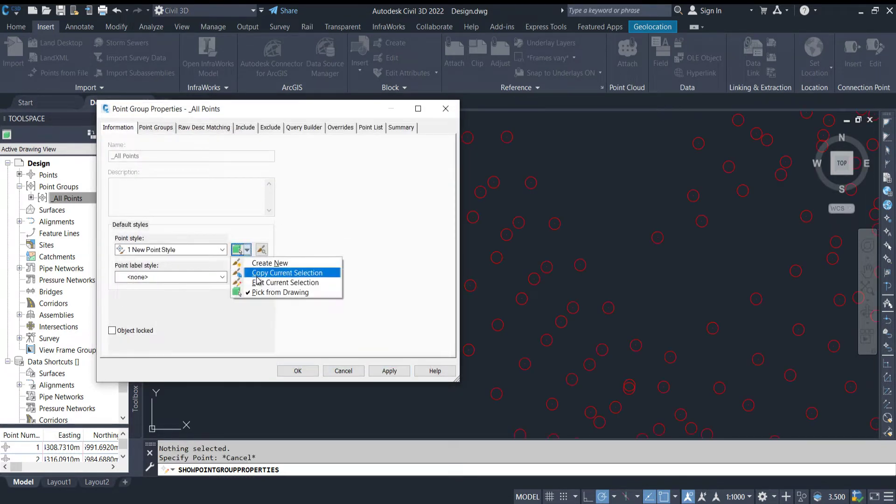
click(257, 282)
click(188, 197)
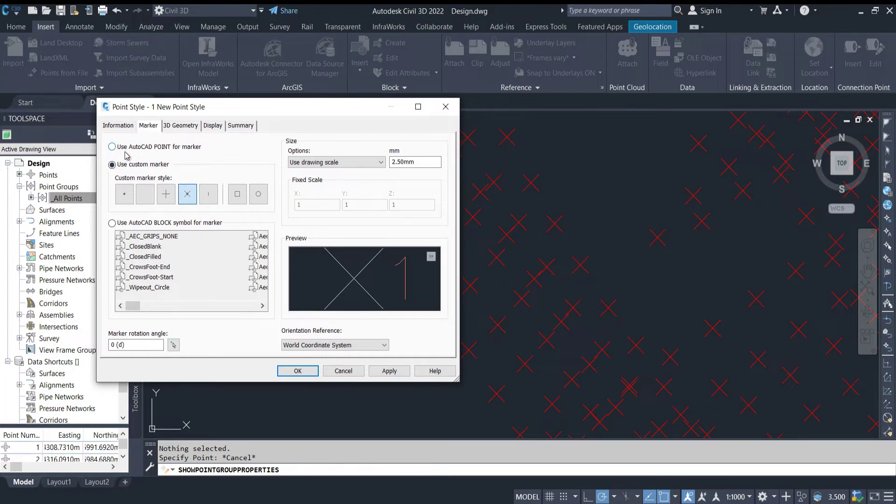
Step: Set the 1 New Point Style marker to AutoCAD POINT and apply it to the point group
click(178, 154)
click(401, 371)
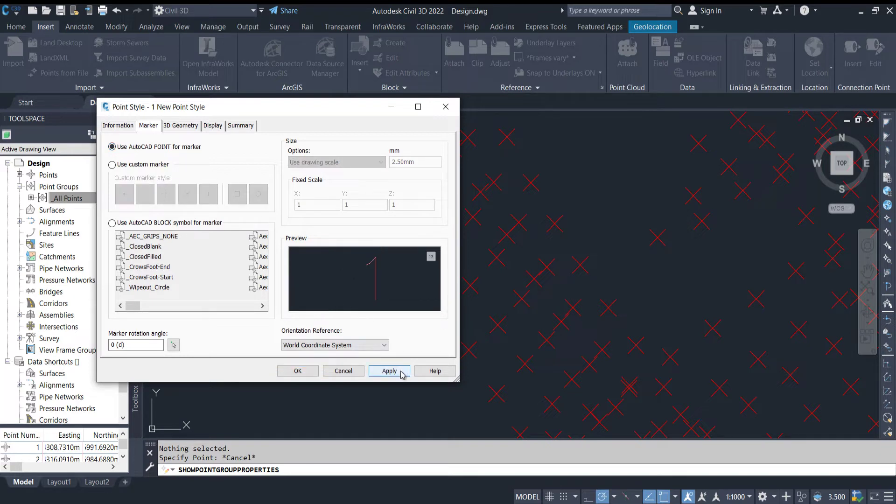
click(297, 371)
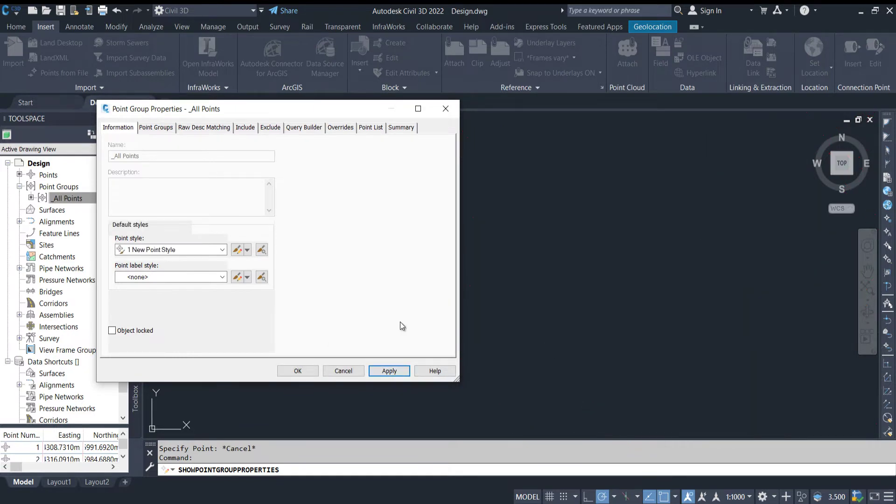
Step: Edit 1 New Point Style and preview AutoCAD BLOCK symbol markers such as _ClosedBlank, _CrowsFoot-Start and _Wipeout_Circle
click(247, 249)
click(267, 283)
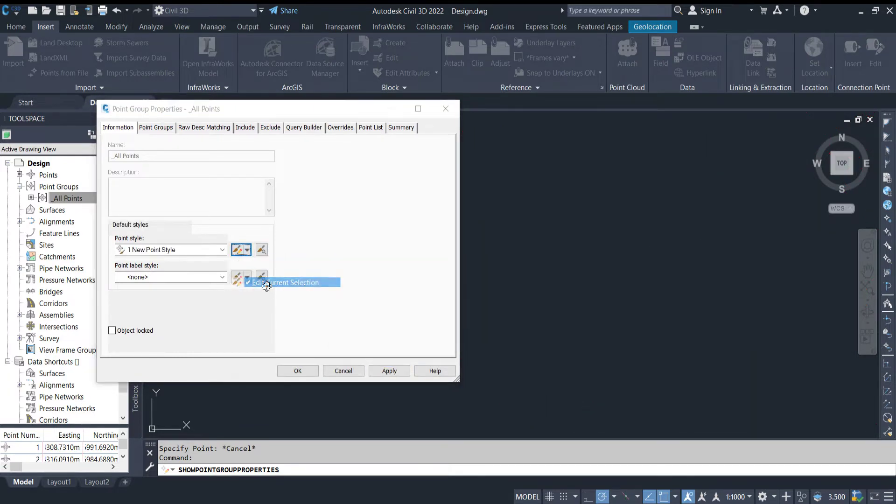
click(187, 194)
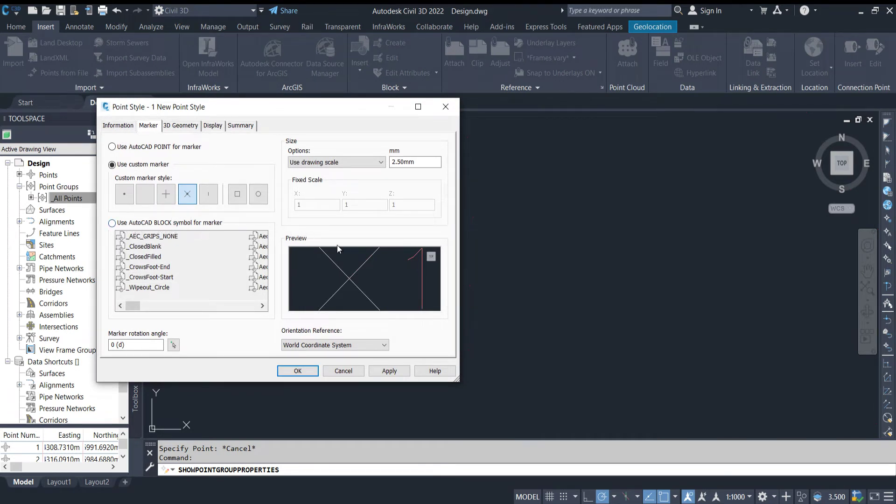
click(113, 224)
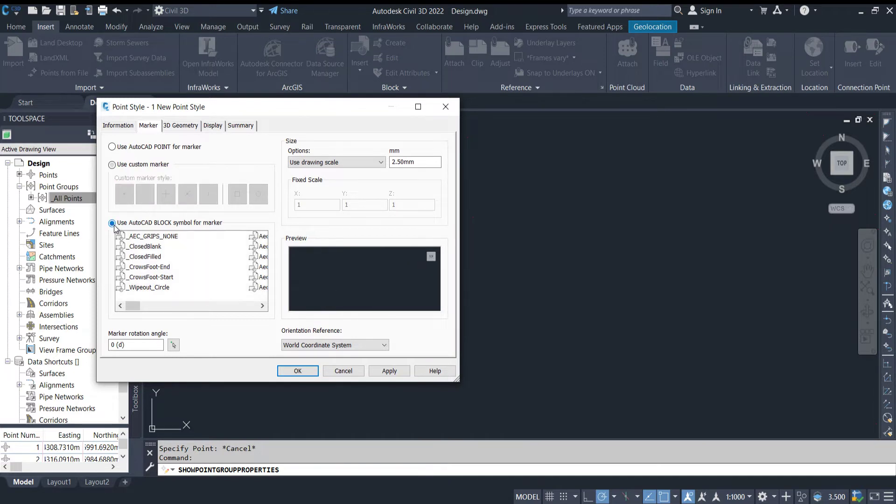
click(147, 237)
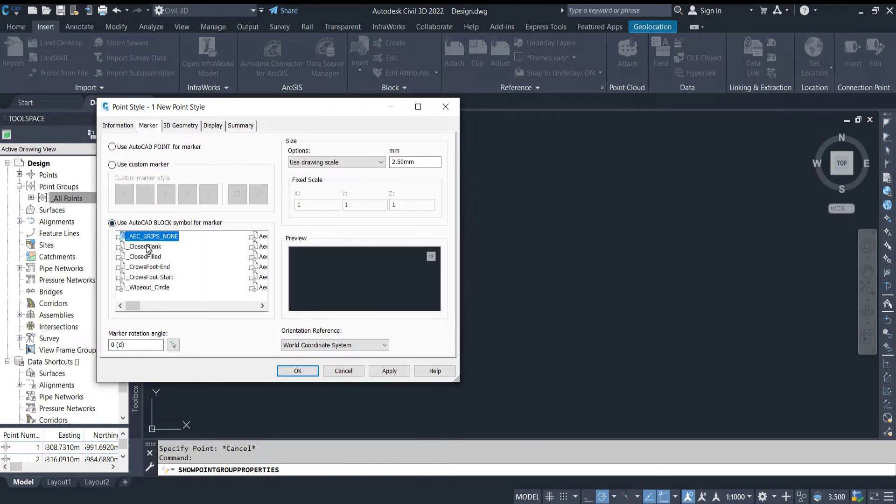
click(147, 248)
click(151, 267)
click(157, 277)
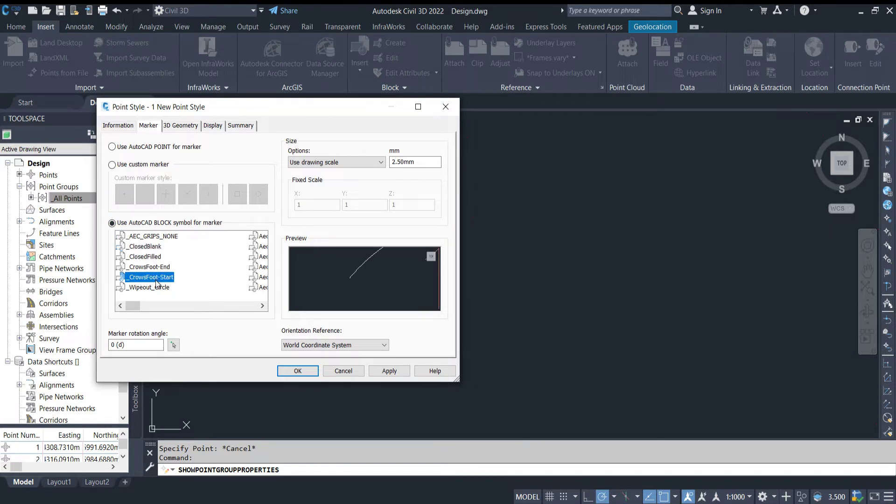
click(167, 288)
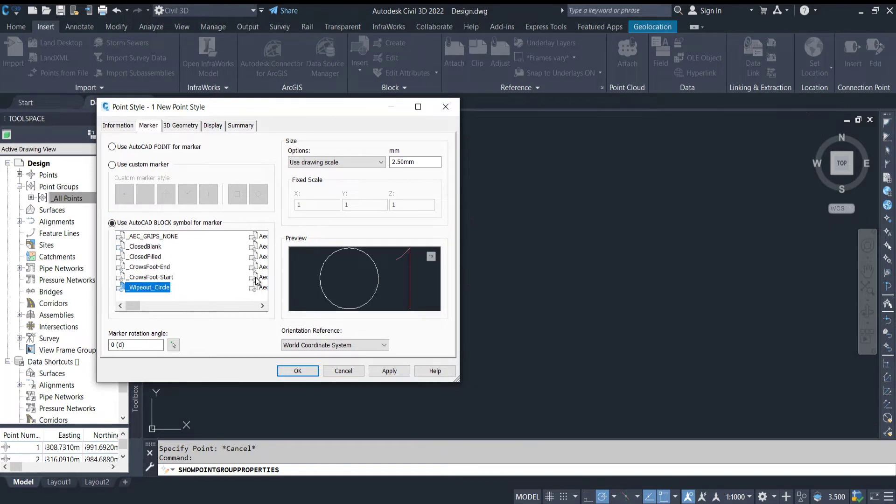
click(260, 236)
click(261, 247)
click(261, 256)
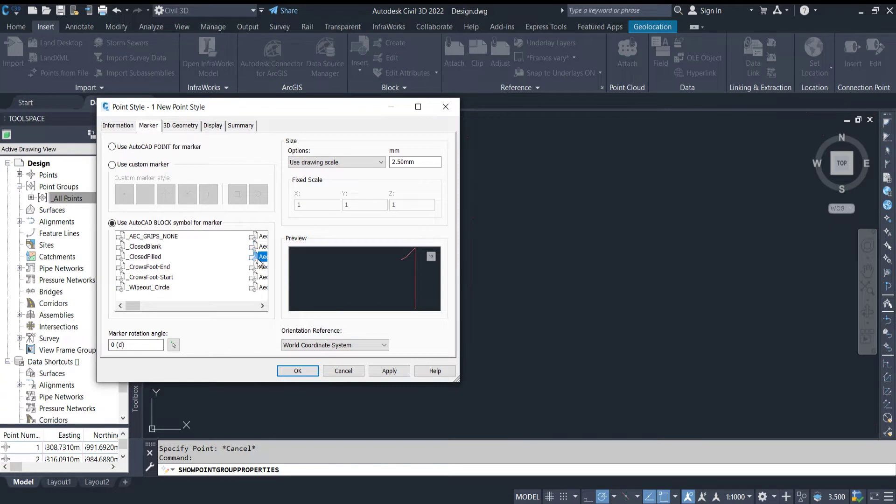
click(259, 277)
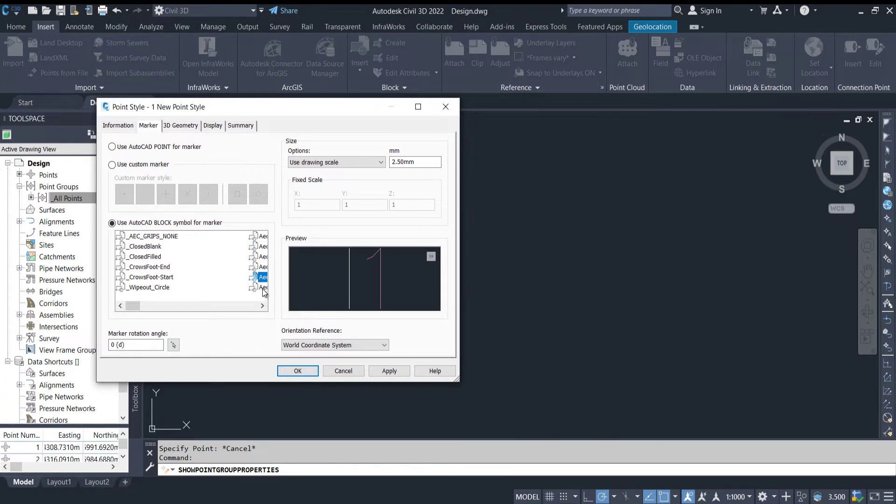
click(263, 288)
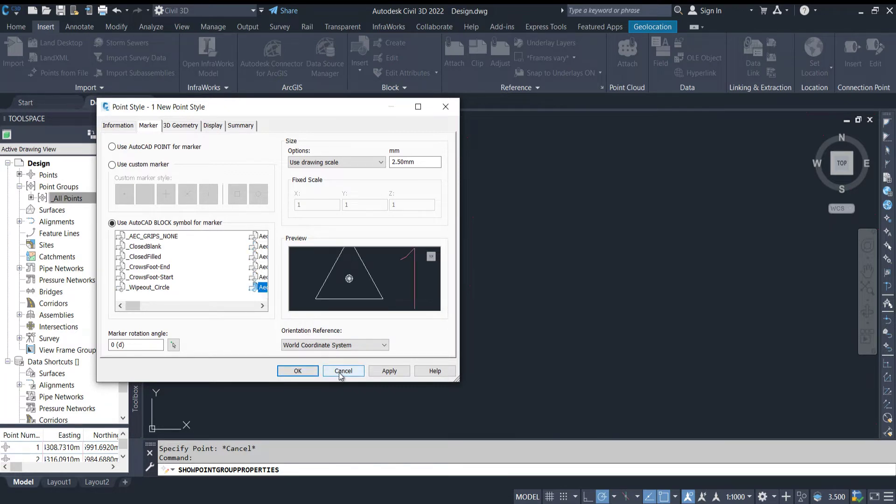
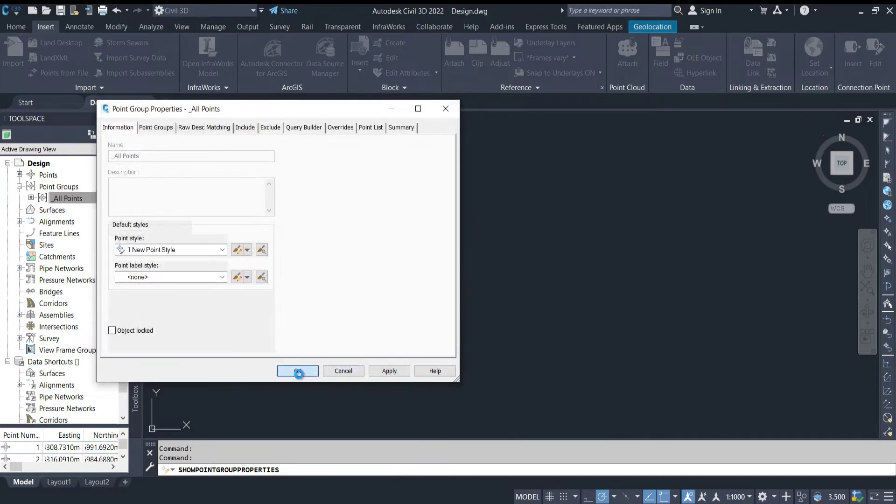
Step: Draw a small rectangle in the empty area of the drawing as the outline of a new marker symbol
right_click(238, 275)
click(227, 262)
text(rec)
click(227, 261)
click(254, 285)
text(r)
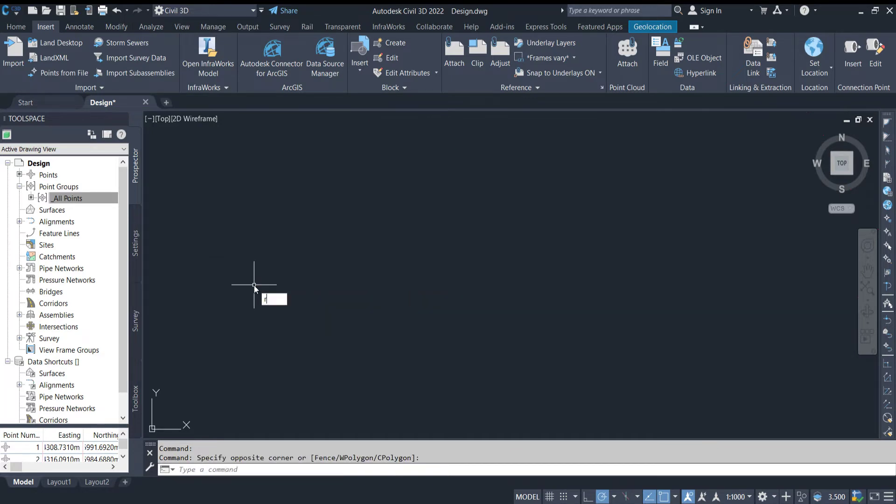
text(ec)
key(Return)
click(252, 284)
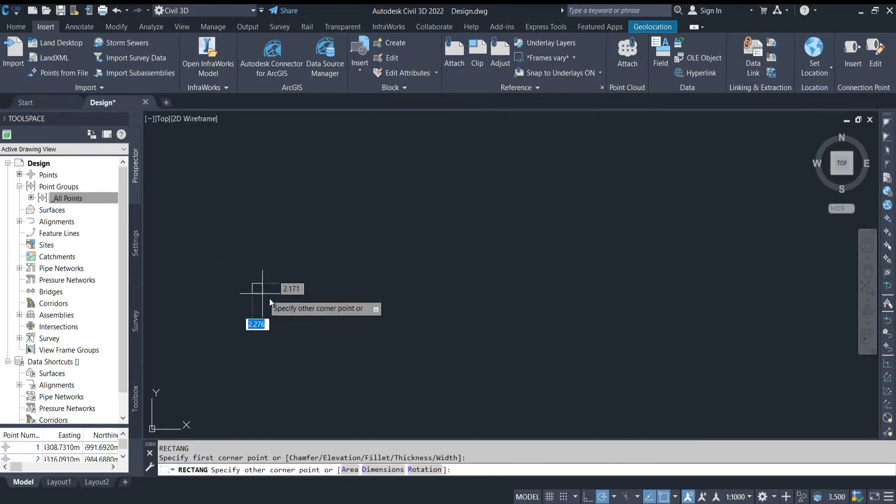
click(276, 302)
Step: Draw two polyline diagonals between the opposite corners of the rectangle
scroll(270, 300, up, 4)
text(pl)
key(Return)
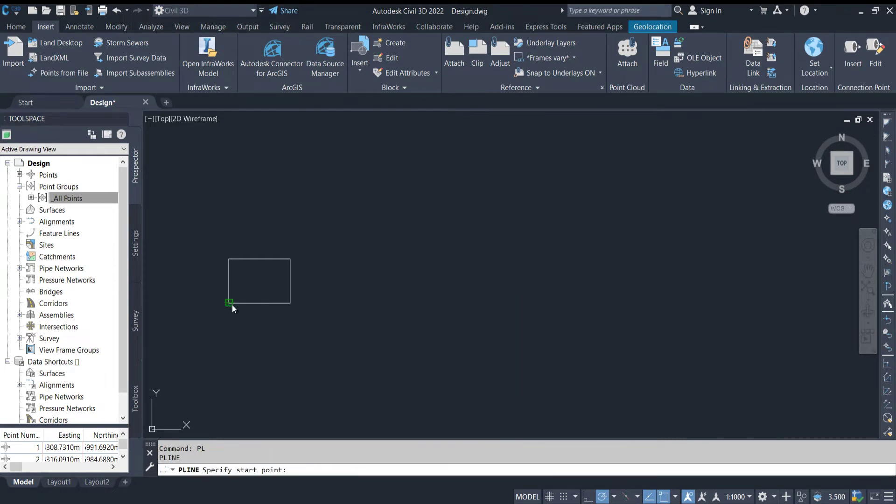
click(229, 303)
click(290, 258)
key(Return)
key(Return)
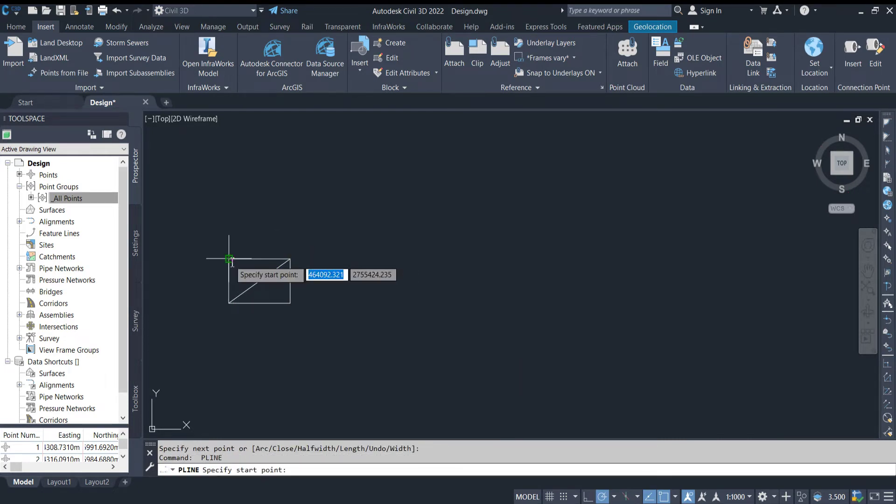
click(229, 258)
click(290, 303)
key(Return)
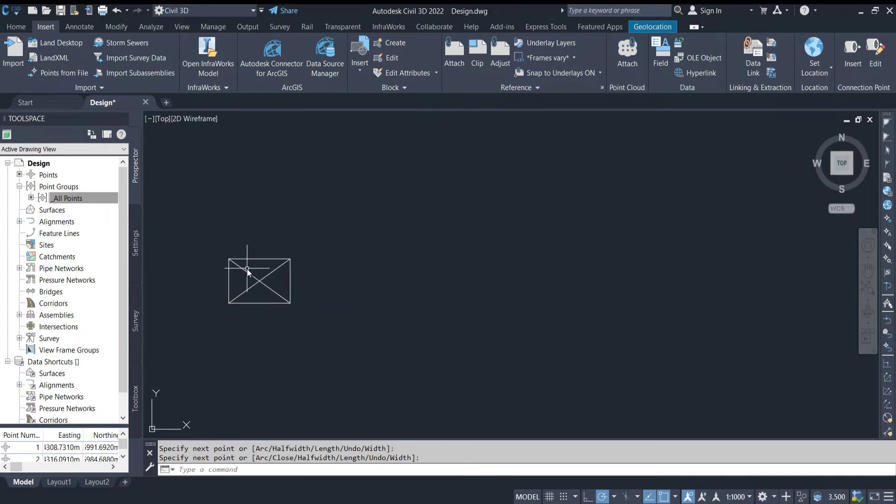
Step: Define a block named 1 from the rectangle and both diagonals, with its base point at the diagonals' intersection
text(b)
key(Return)
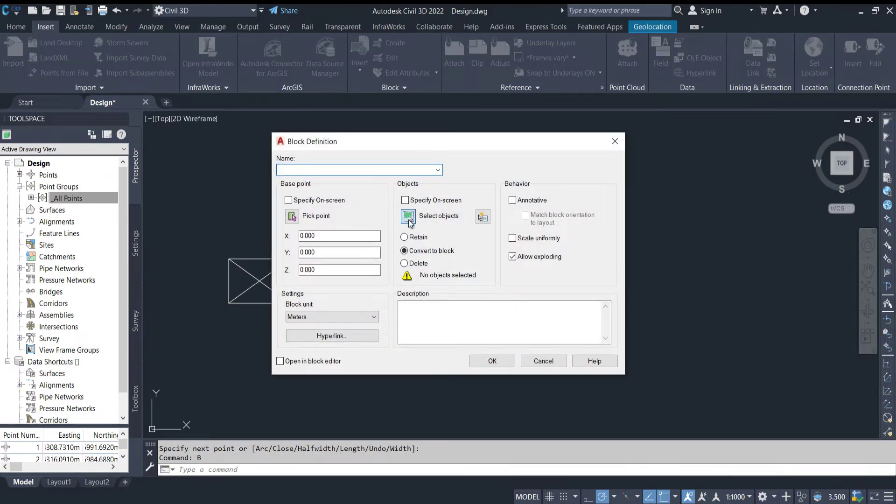
click(409, 228)
click(349, 235)
click(206, 336)
key(Return)
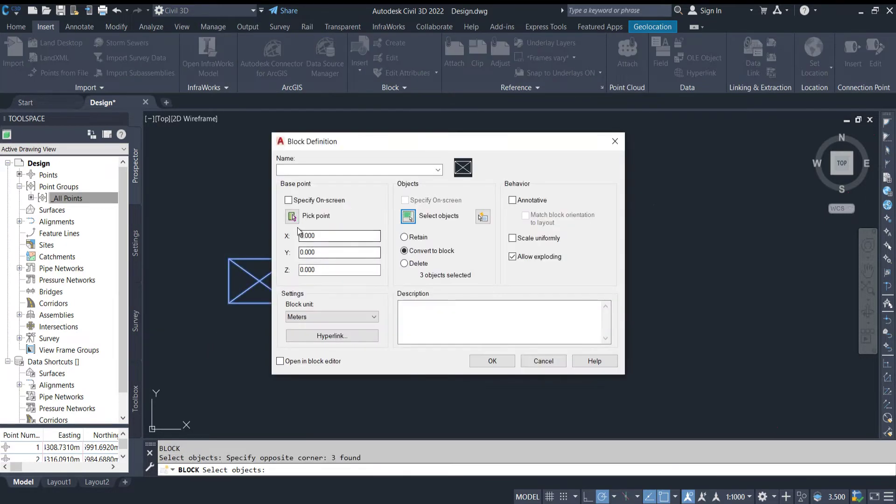
click(259, 281)
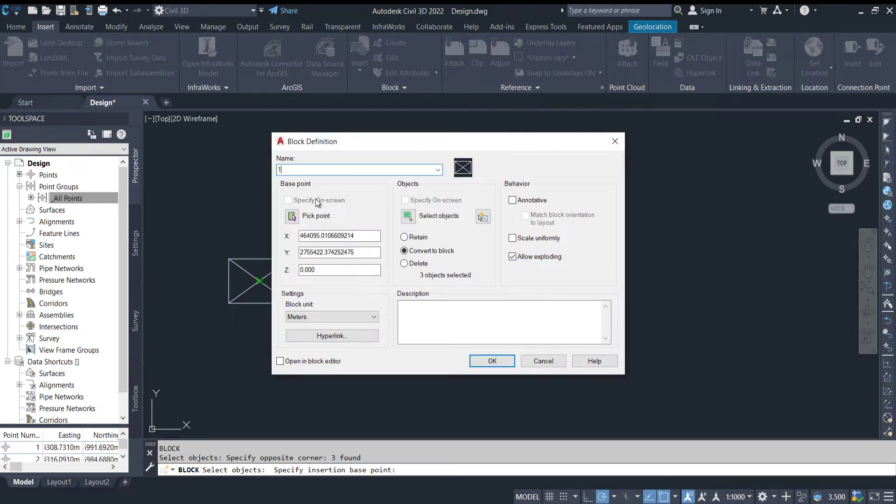
click(488, 362)
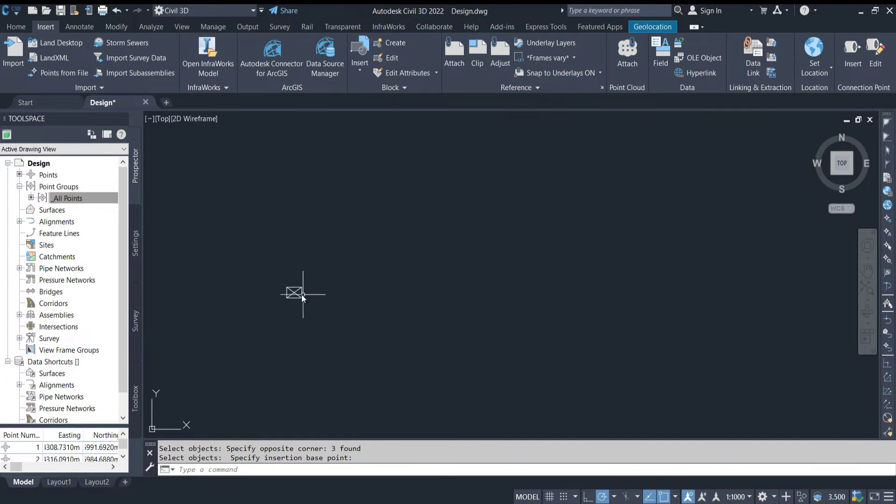
key(Escape)
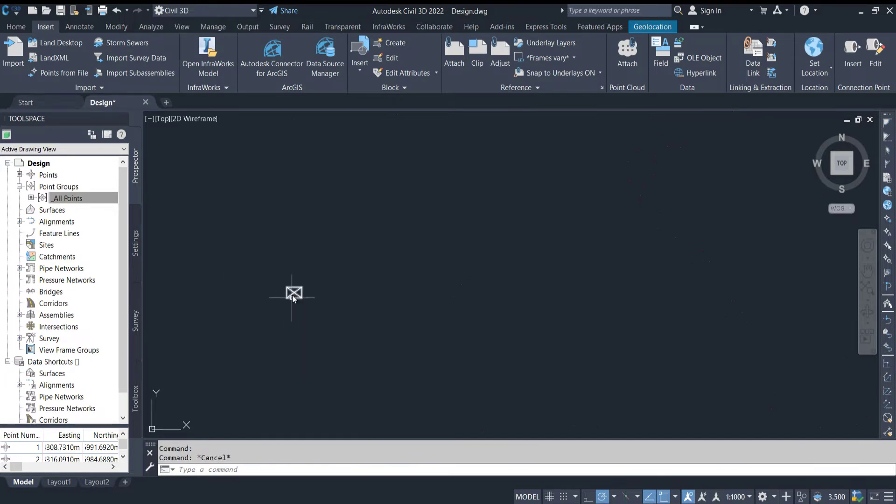
Step: Edit 1 New Point Style to use AutoCAD block 1 as the marker symbol and apply it to the _All Points group
right_click(70, 199)
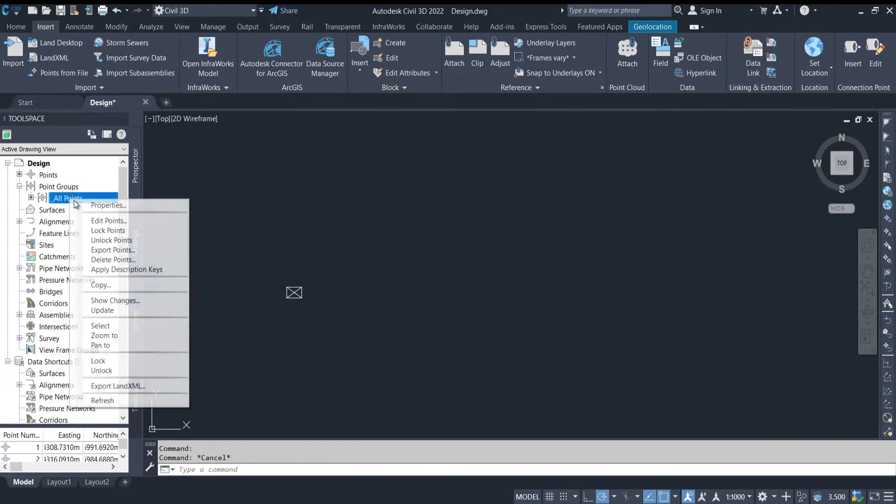
click(105, 202)
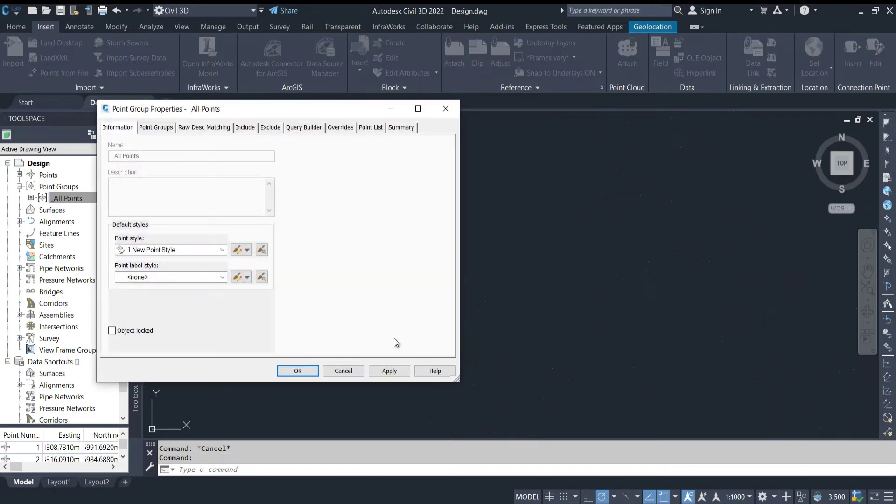
click(246, 250)
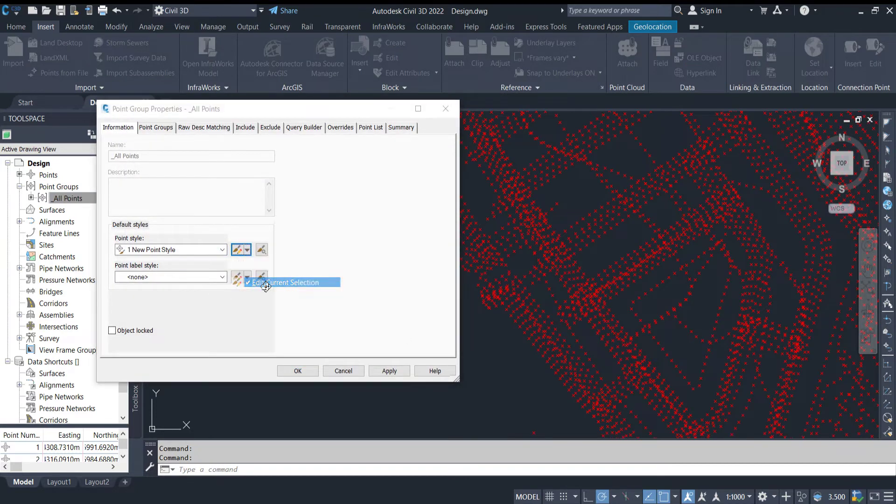
click(265, 284)
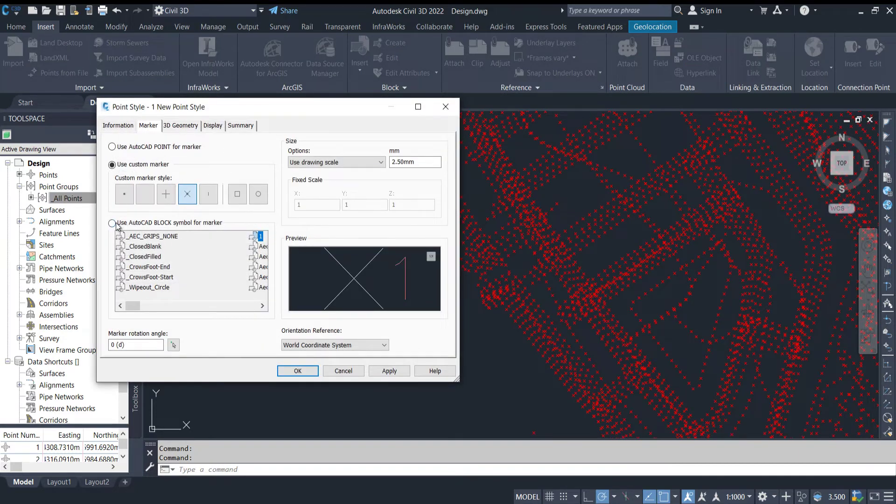
click(164, 224)
click(152, 238)
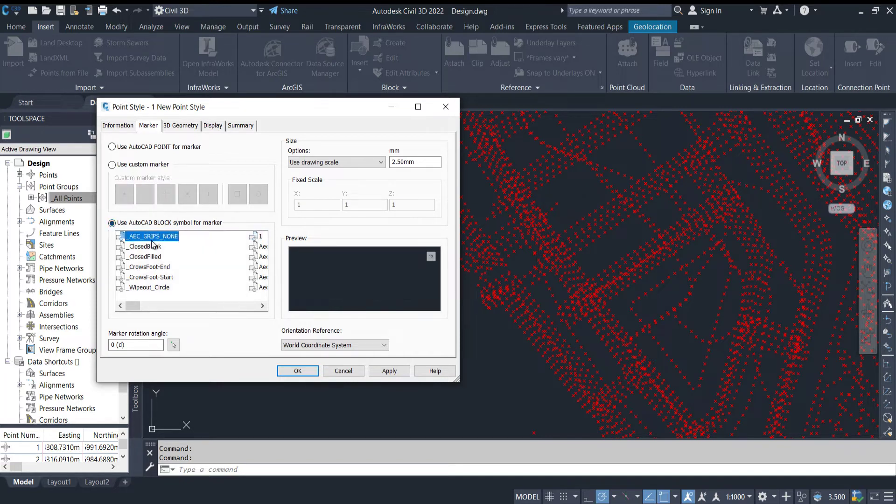
key(Right)
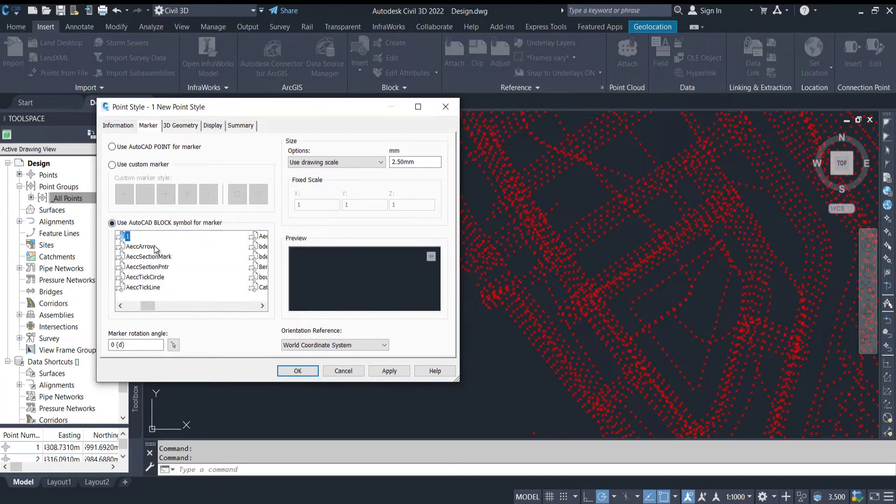
click(126, 238)
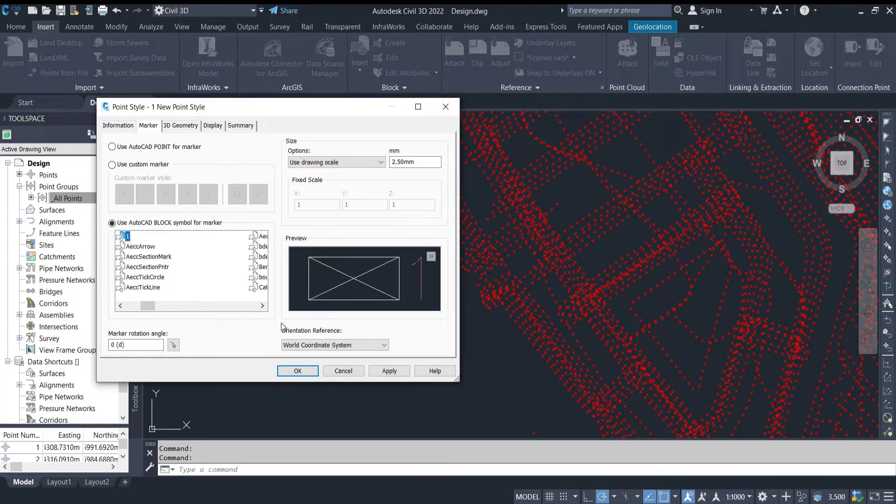
click(388, 372)
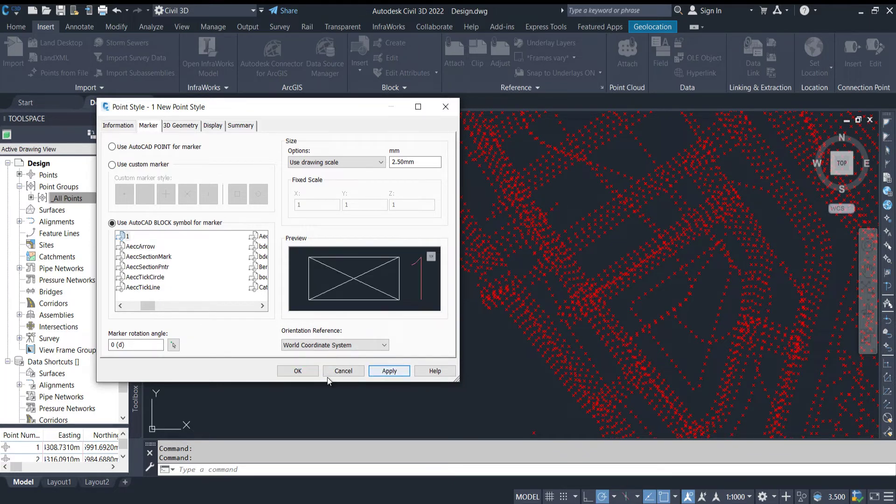
click(297, 371)
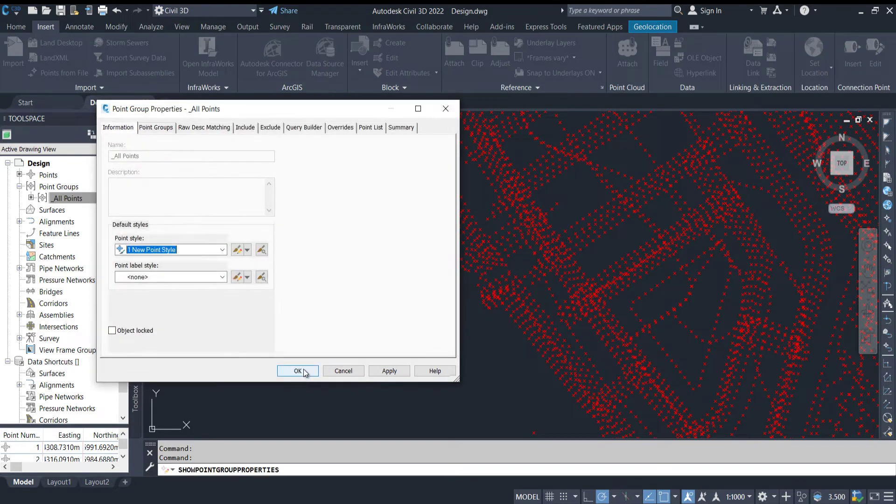
click(304, 371)
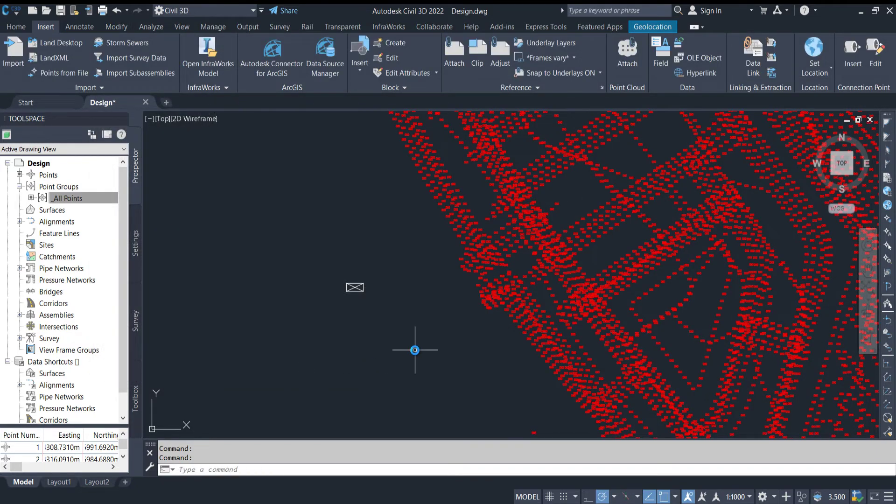
Step: Examine the block markers on the survey points and compare them with the original crossed-rectangle block
scroll(416, 350, up, 5)
scroll(421, 300, down, 3)
scroll(500, 290, up, 3)
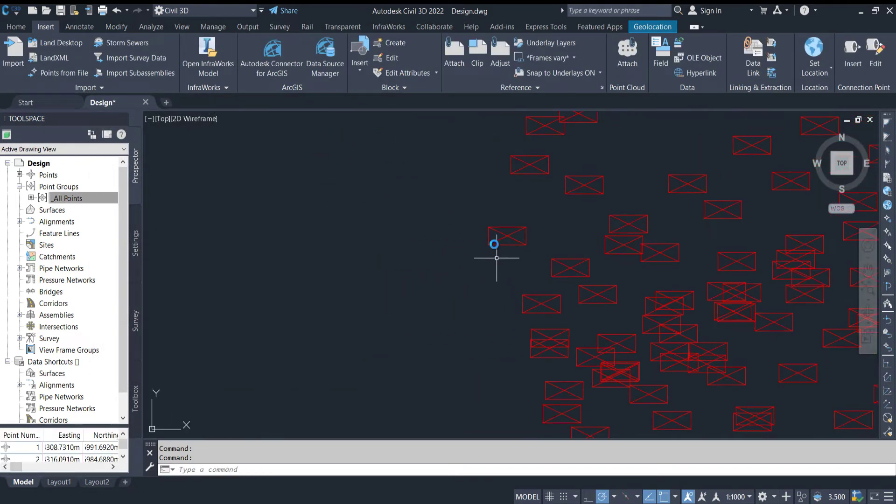
right_click(496, 247)
key(Escape)
scroll(492, 265, down, 5)
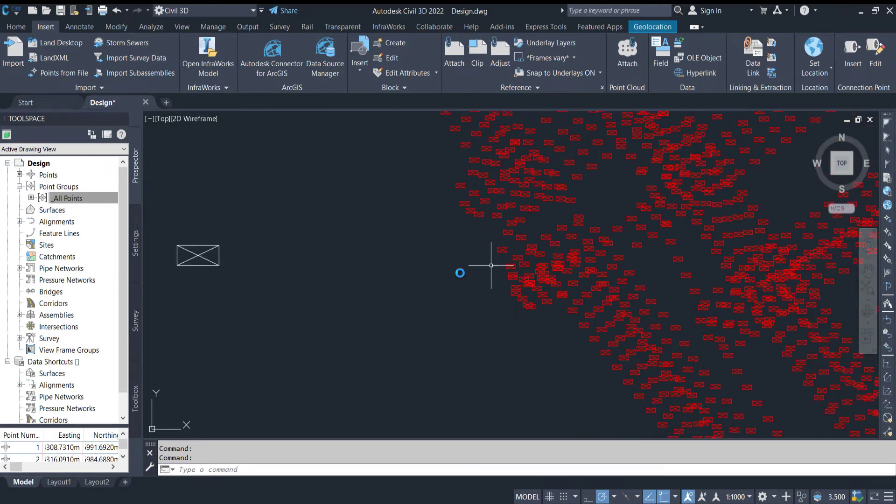
middle_drag(365, 281, 487, 286)
click(319, 270)
key(Escape)
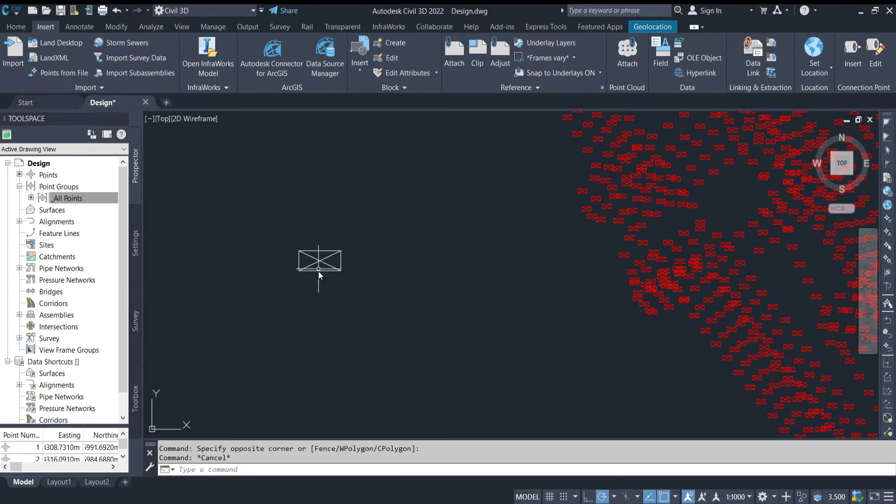
Step: Edit block 1 by adding a circle centred on the diagonals' intersection and reaching the rectangle's long edges, and save the block changes
double_click(319, 271)
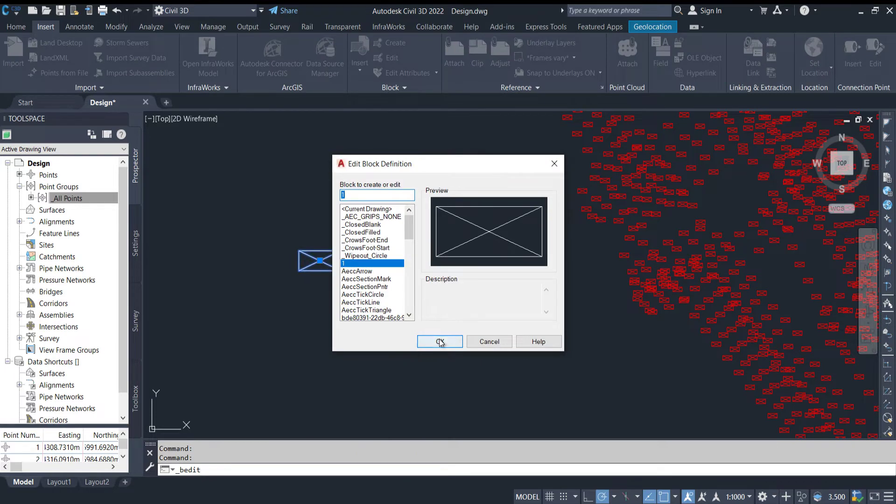
click(439, 342)
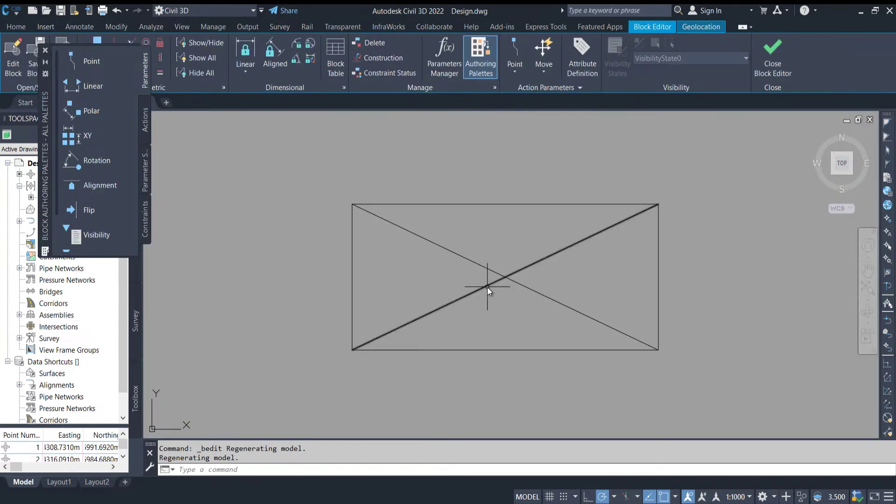
text(c)
key(Return)
click(505, 277)
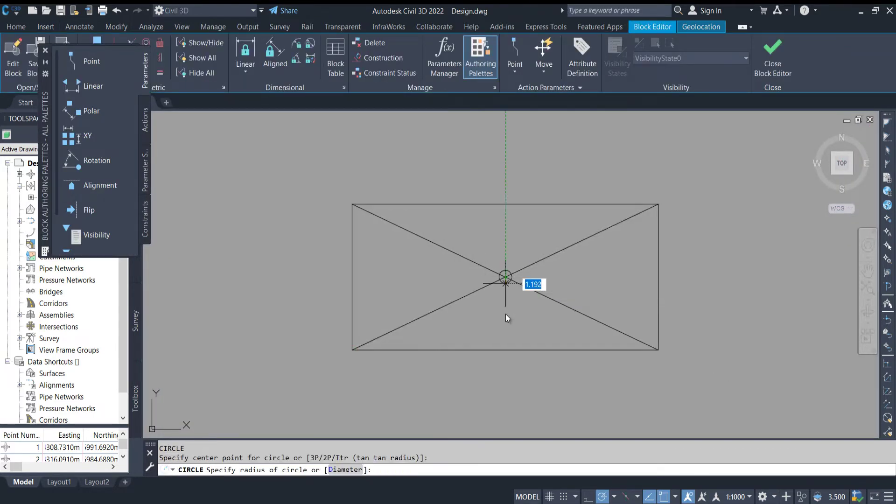
click(511, 354)
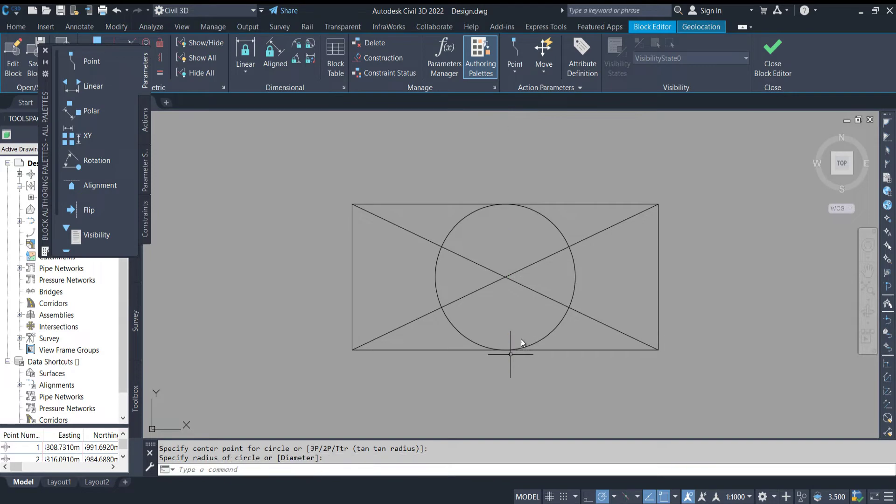
click(766, 69)
click(444, 236)
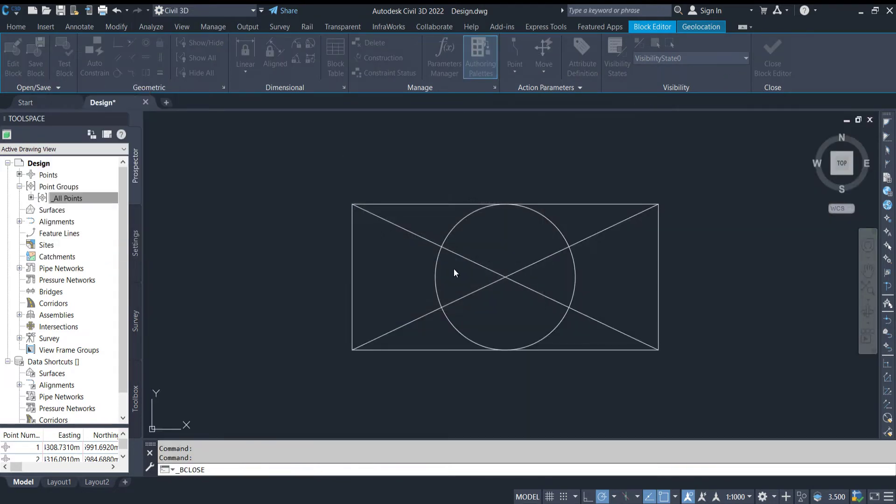
click(583, 277)
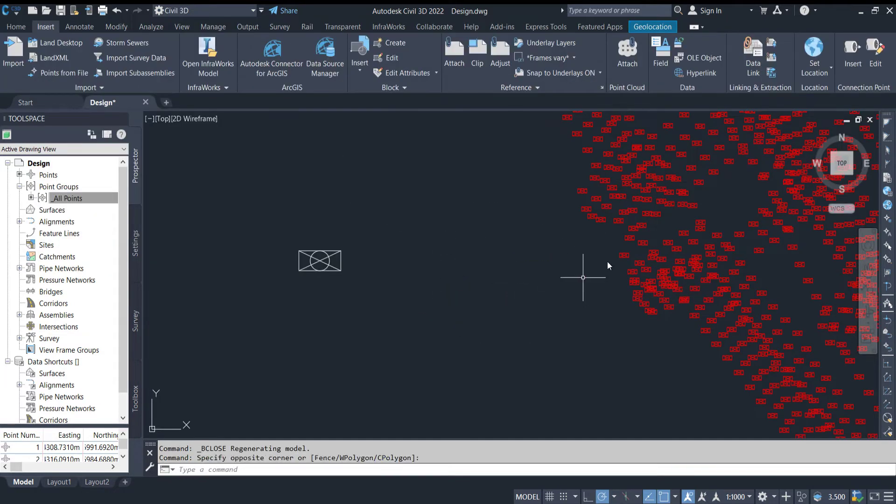
Step: Examine the survey point markers up close and compare them with the edited block symbol
scroll(607, 262, up, 8)
scroll(574, 256, down, 8)
middle_drag(592, 255, 679, 249)
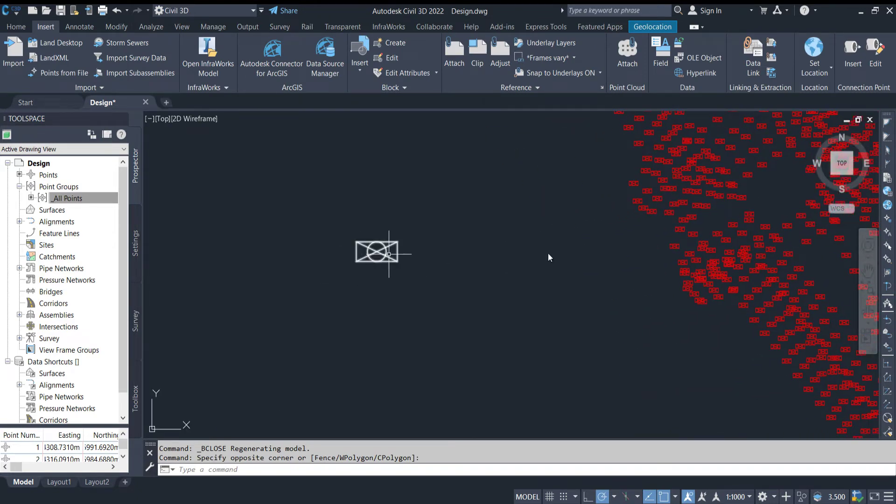
scroll(680, 250, up, 5)
scroll(640, 230, up, 5)
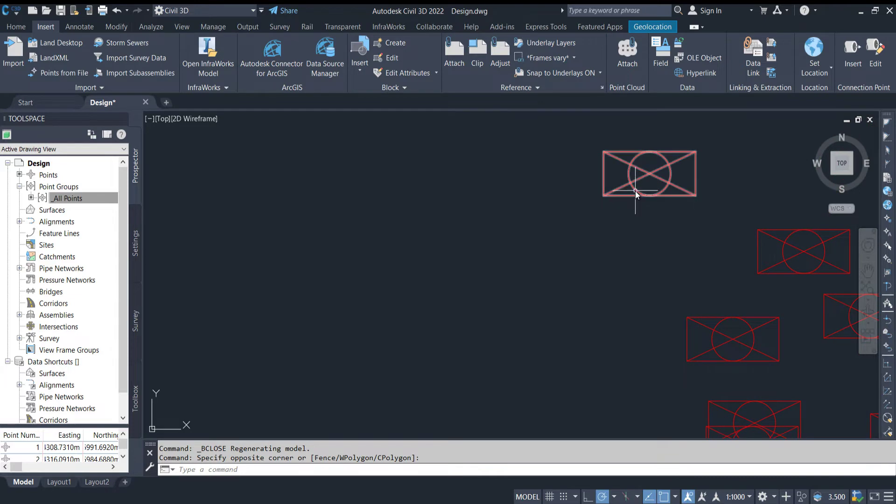
scroll(639, 200, down, 2)
scroll(457, 254, down, 6)
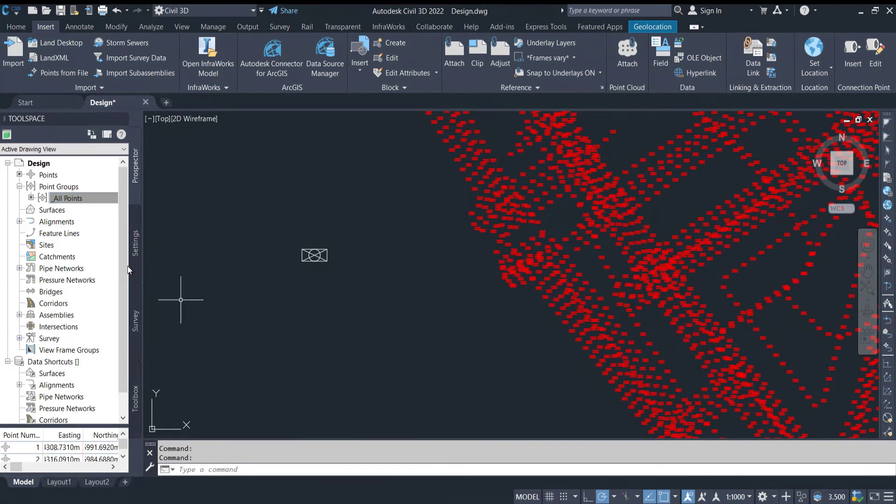
Step: Edit 1 New Point Style from the _All Points group properties and set its marker rotation angle to 90 degrees
right_click(77, 200)
click(92, 207)
click(247, 250)
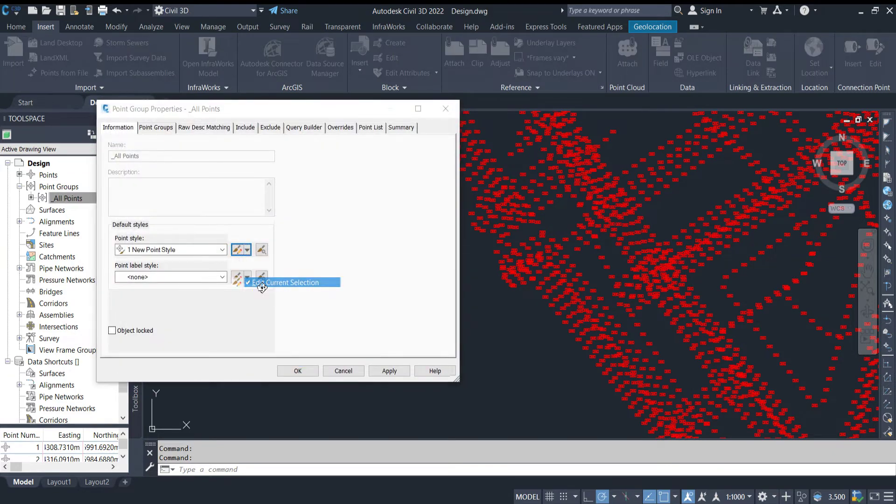
click(258, 282)
double_click(125, 346)
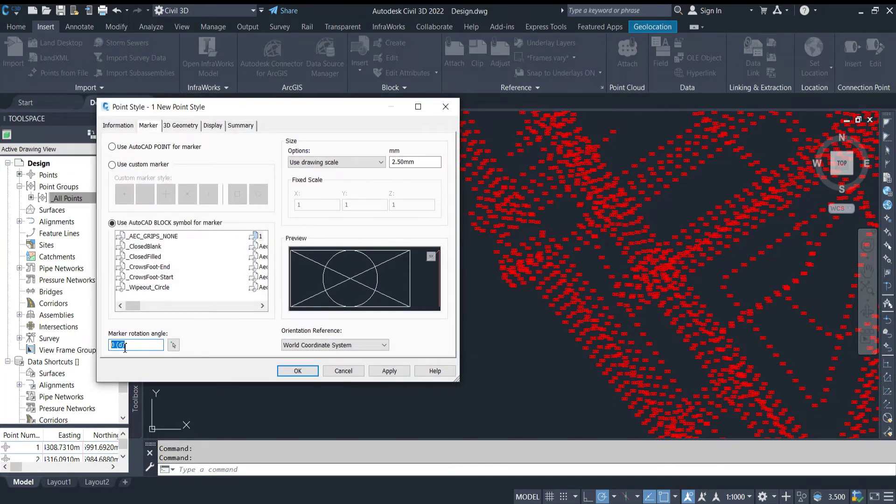
text(90)
key(Tab)
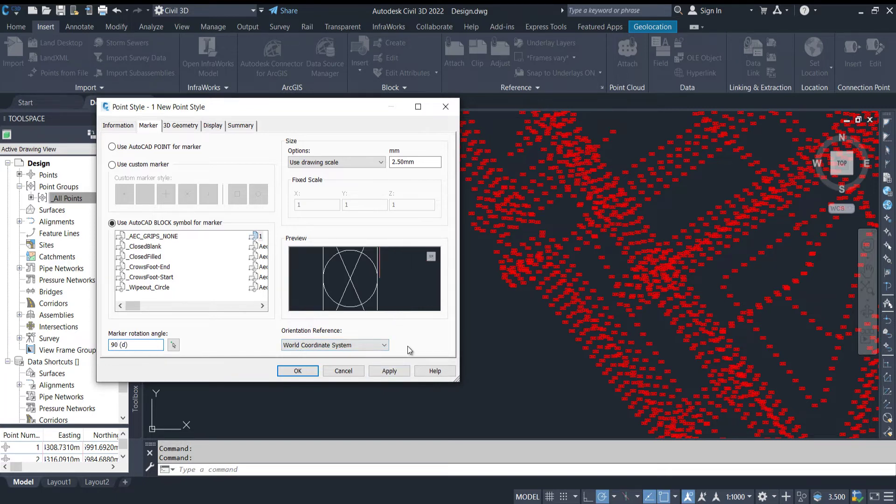
Step: Set the marker rotation angle to 45 degrees and apply the style to the _All Points group
double_click(135, 345)
text(55)
key(Tab)
click(390, 371)
click(297, 371)
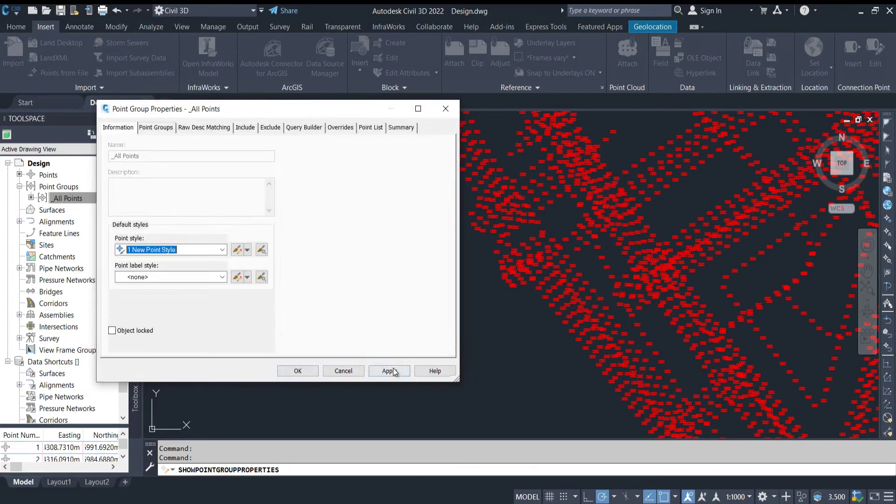
click(393, 371)
key(Return)
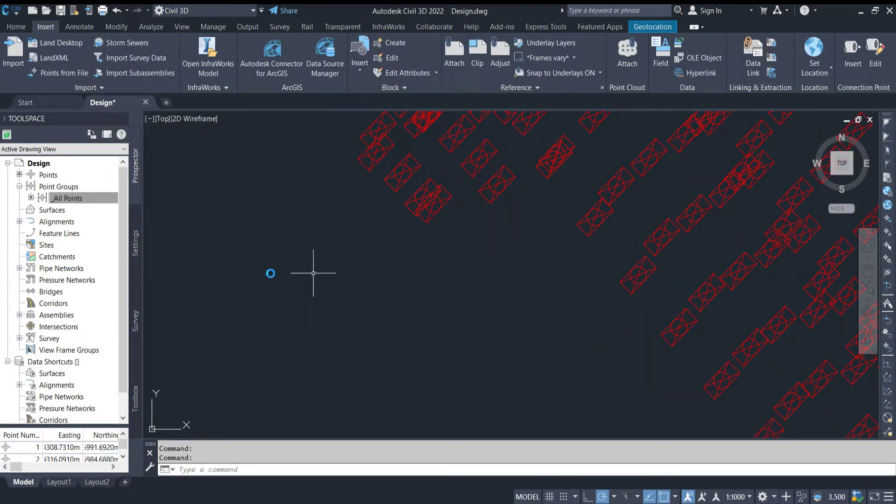
Step: Edit 1 New Point Style again to use the custom X marker with a marker rotation angle of 0 degrees
right_click(80, 199)
click(104, 204)
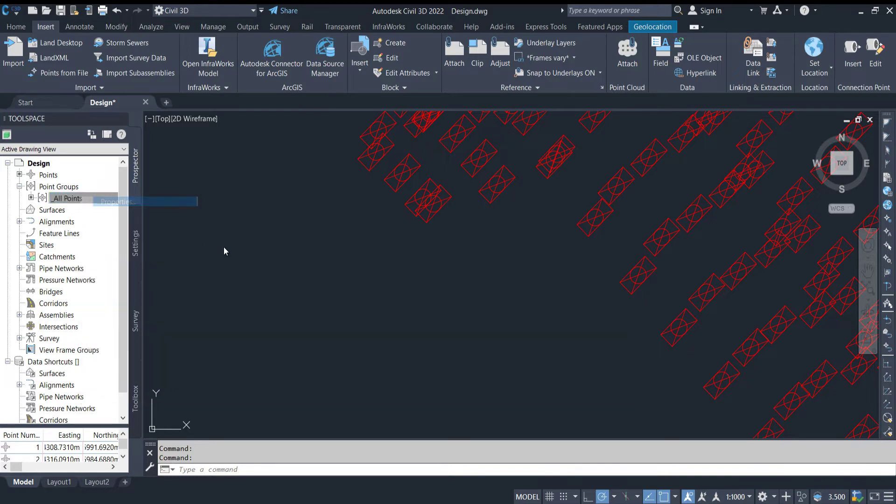
click(247, 250)
click(276, 294)
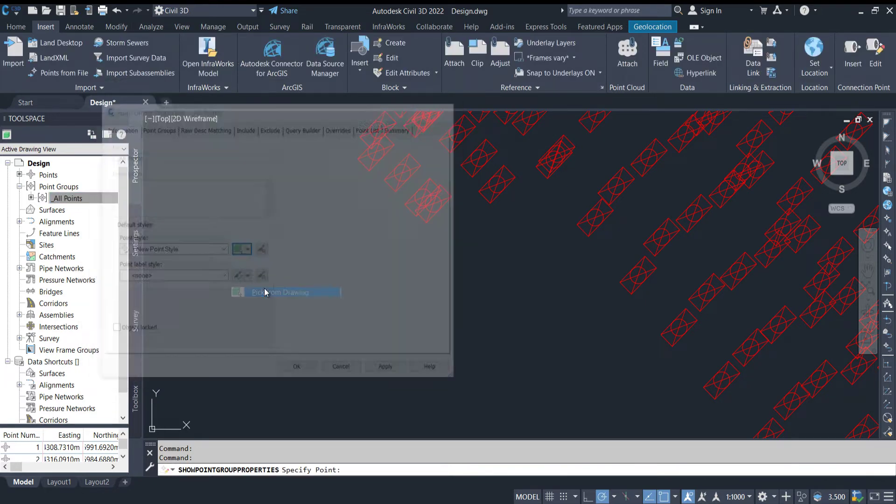
key(Escape)
click(247, 250)
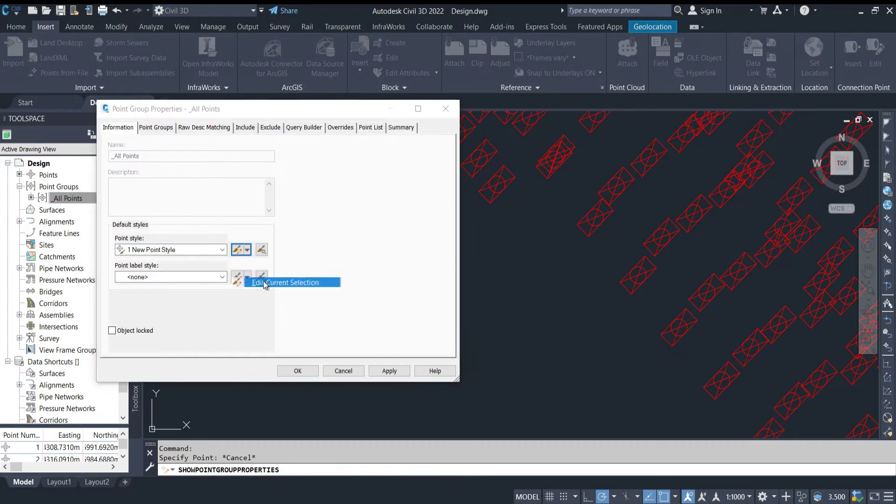
click(291, 283)
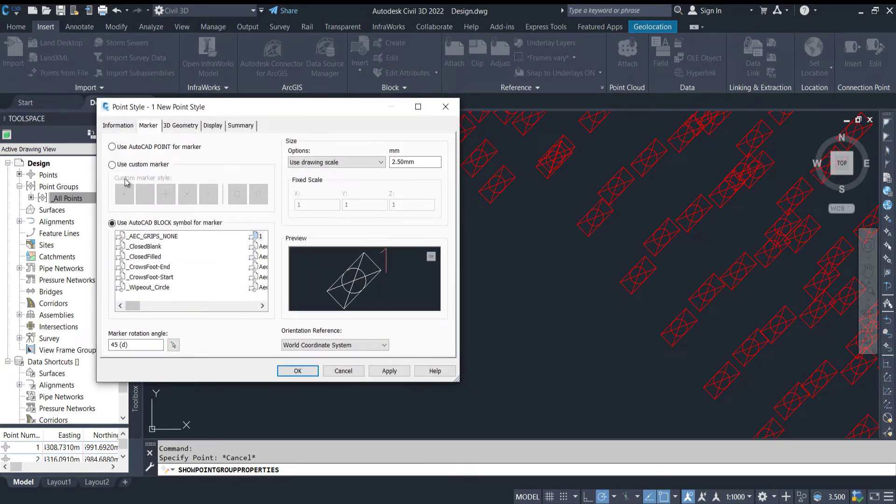
click(129, 164)
drag(141, 346, 102, 339)
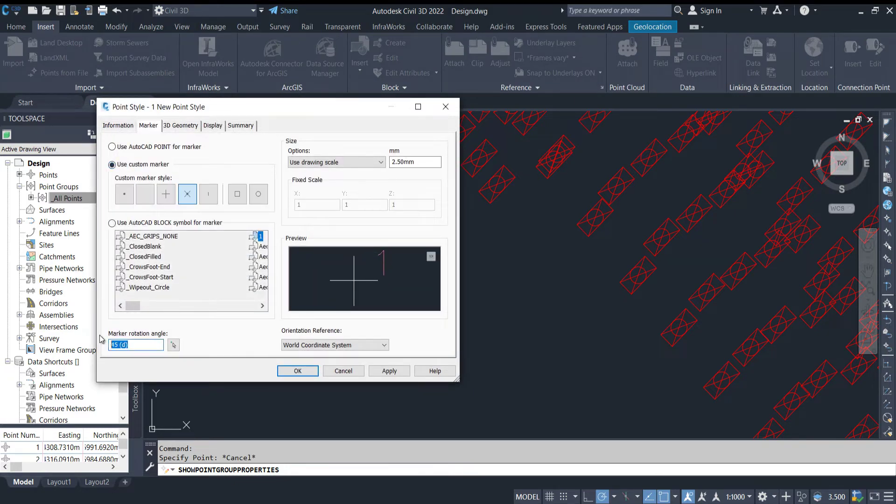
text(0)
click(187, 194)
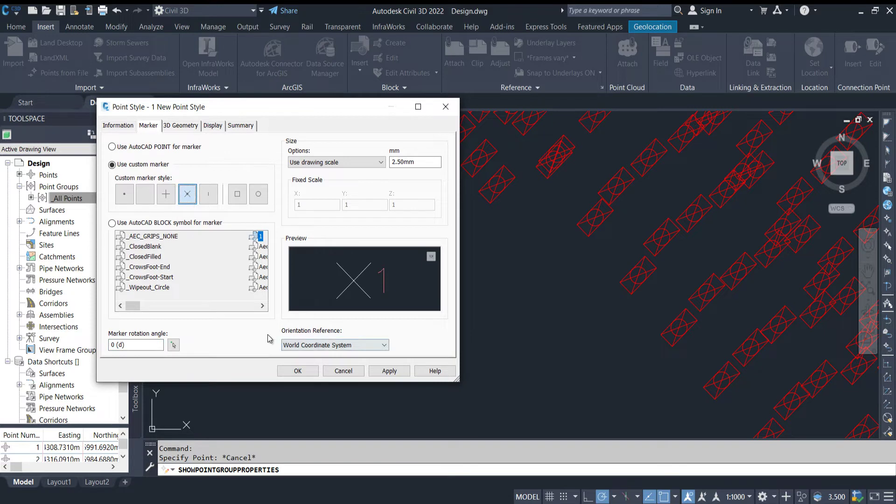
Step: Choose World Coordinate System as the orientation reference and apply the point style to the _All Points group
click(383, 346)
click(353, 359)
click(298, 371)
click(390, 371)
Step: Open the plan display settings of 1 New Point Style and examine the Marker and Label components and the available layers
click(246, 251)
click(286, 283)
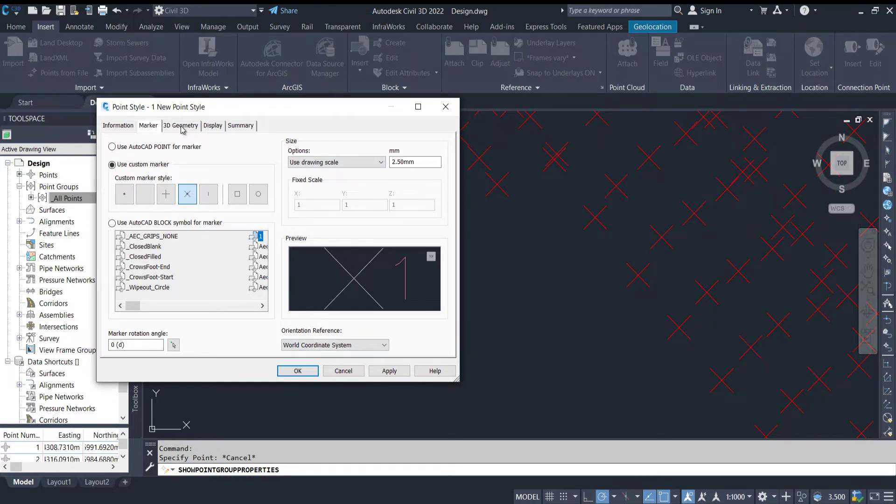
click(217, 128)
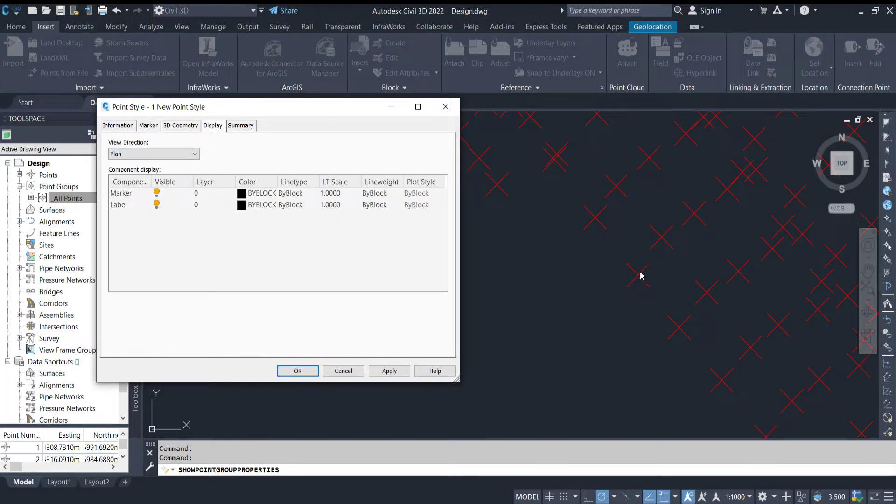
click(123, 195)
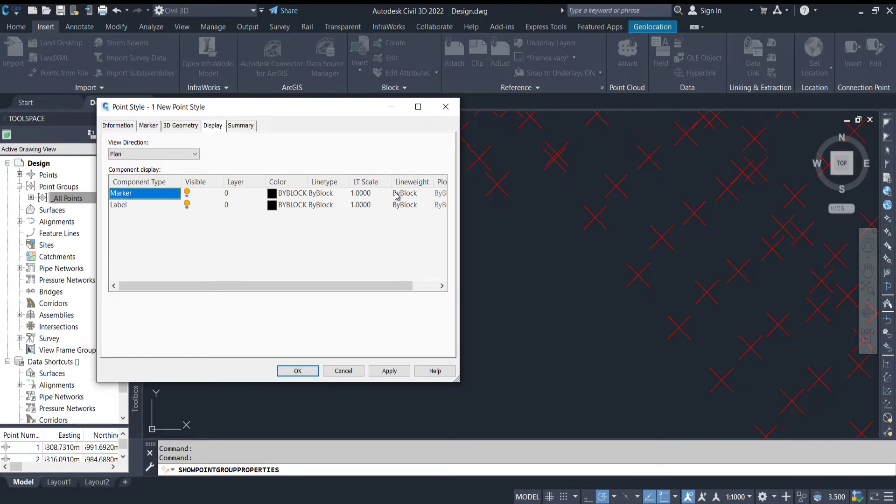
click(129, 206)
click(127, 195)
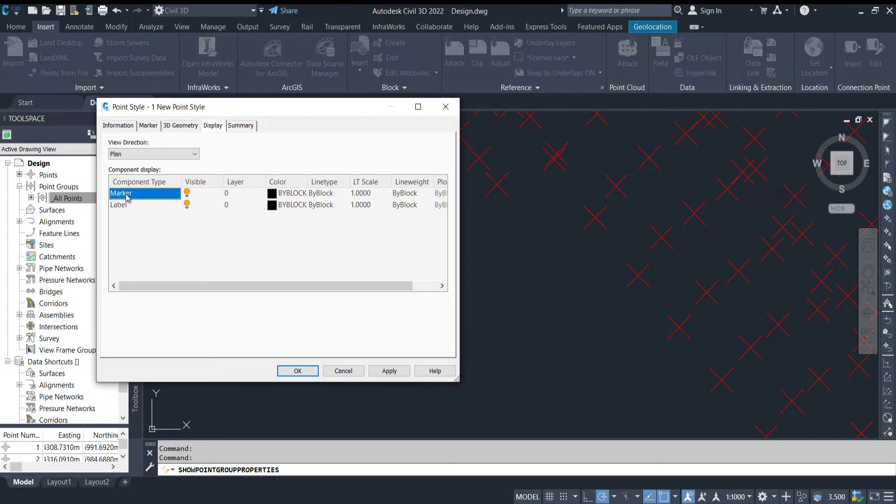
click(233, 194)
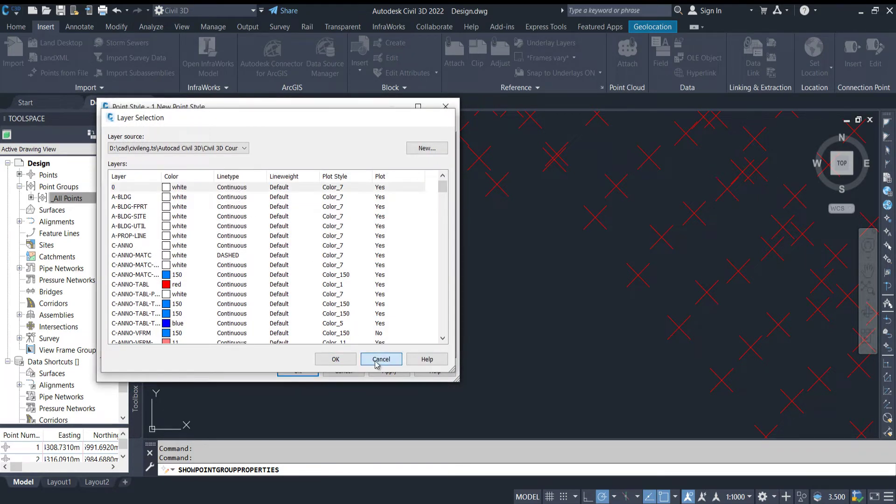
click(378, 361)
Step: Create a magenta layer named 1 and assign it to the Marker component of the point style
click(233, 194)
scroll(210, 265, down, 15)
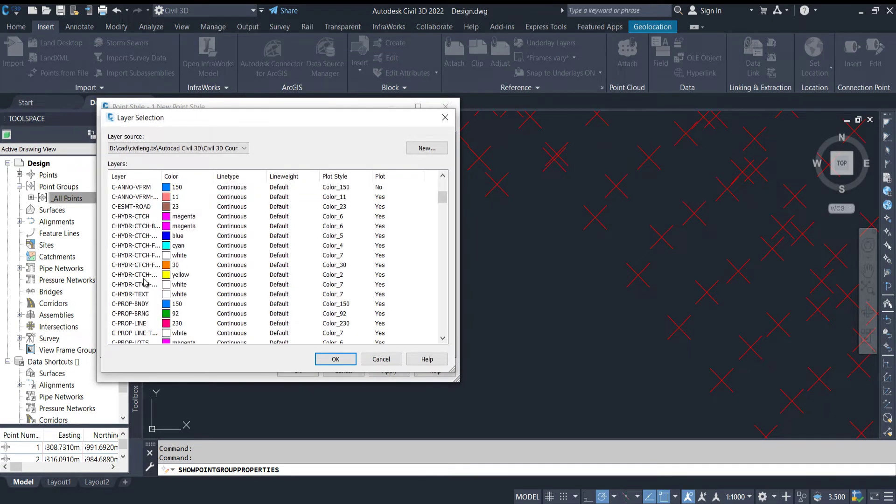
scroll(145, 282, down, 10)
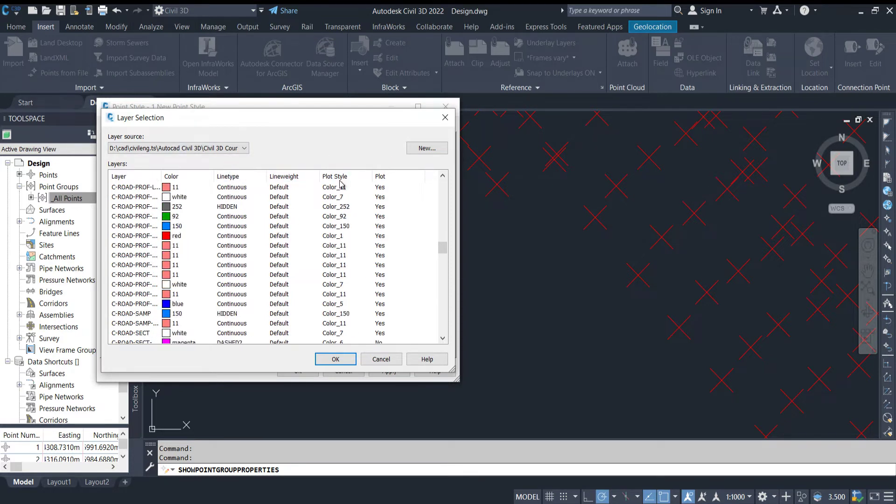
click(424, 148)
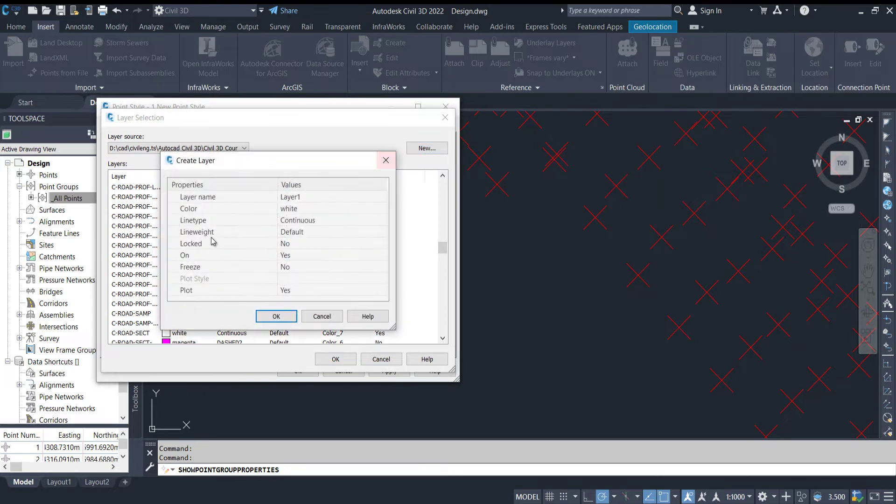
click(305, 196)
text(1)
click(376, 209)
click(382, 209)
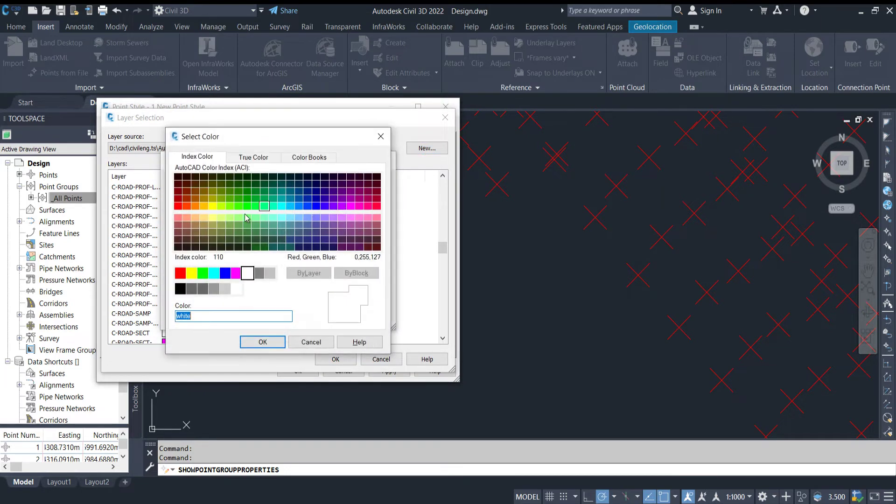
click(237, 273)
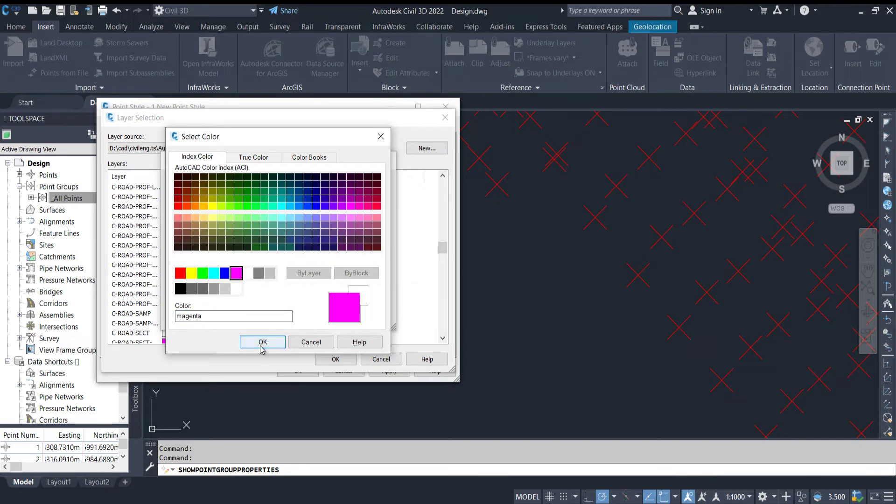
click(260, 341)
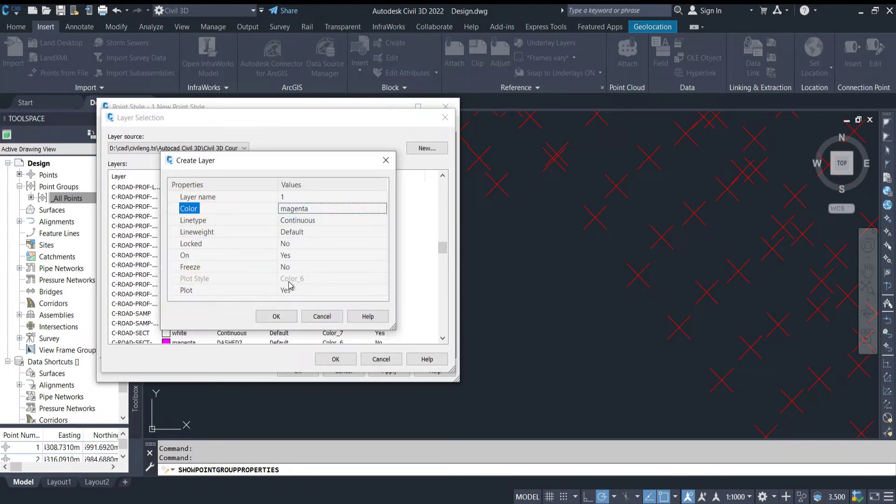
click(286, 319)
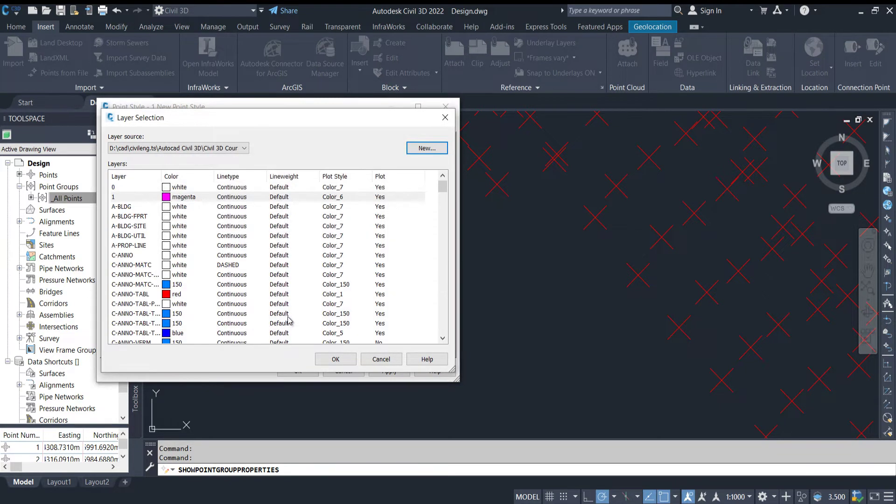
click(331, 360)
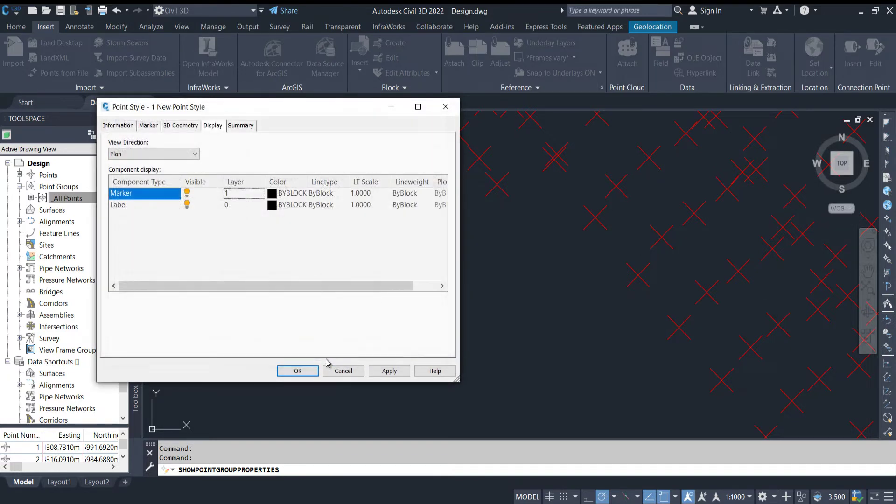
Step: Set the Marker component's color to ByLayer in the plan display of 1 New Point Style
click(262, 241)
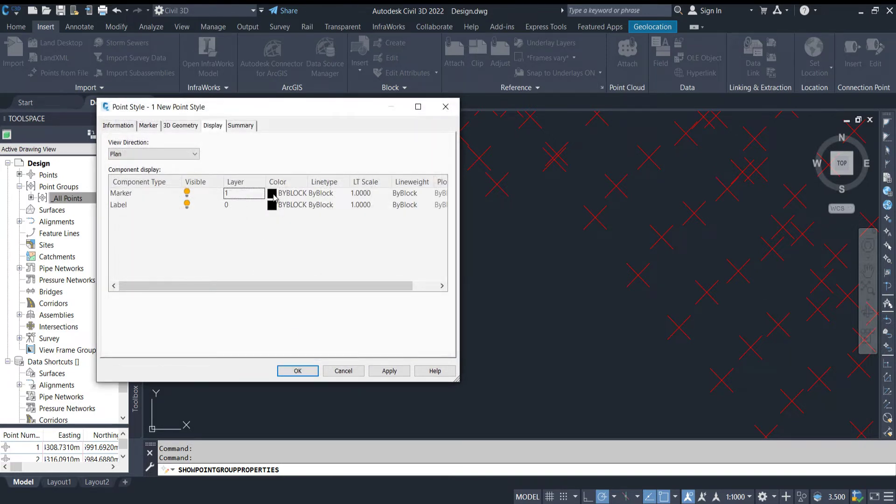
click(274, 198)
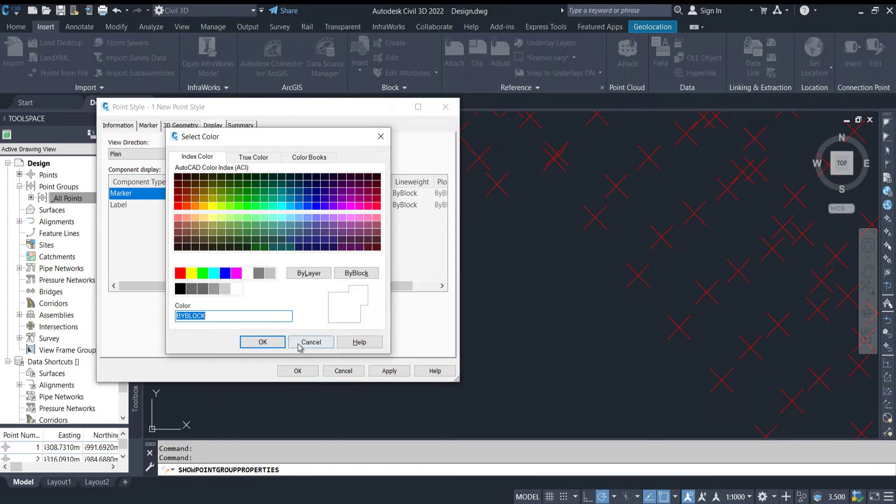
click(300, 345)
click(293, 199)
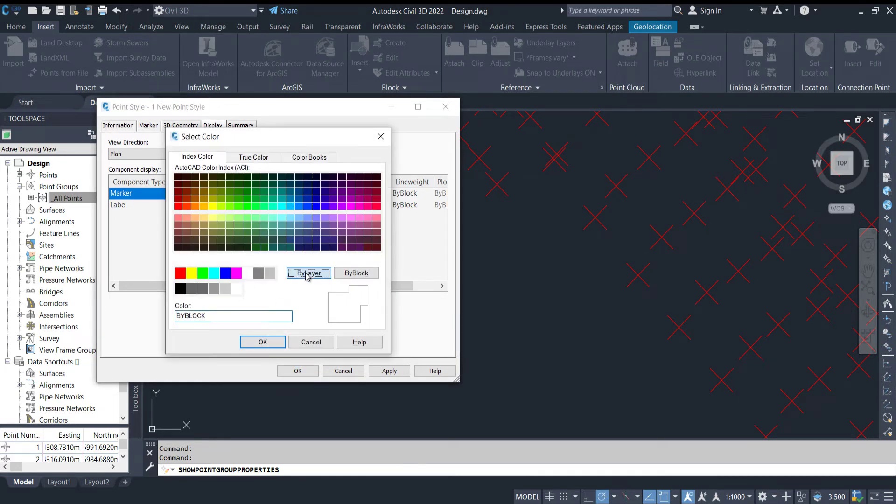
click(306, 273)
click(277, 343)
click(284, 219)
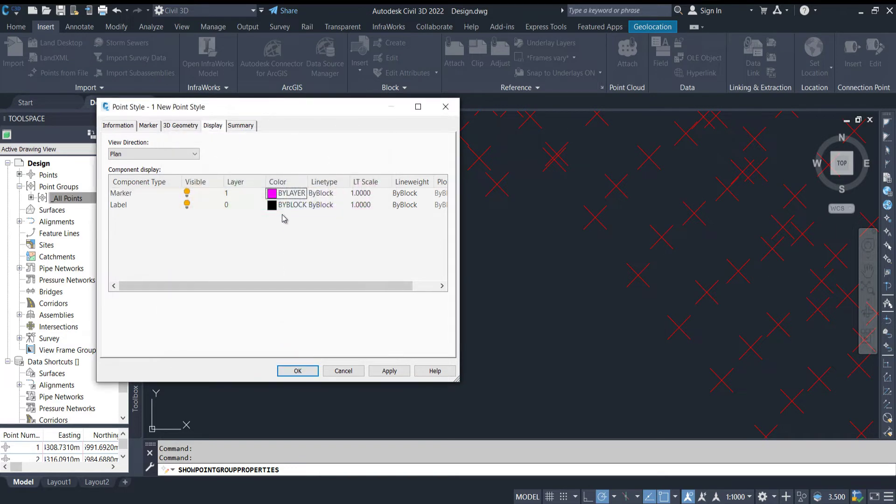
Step: Review the available linetypes for the Marker component, and apply the edited point style to the _All Points group
click(320, 195)
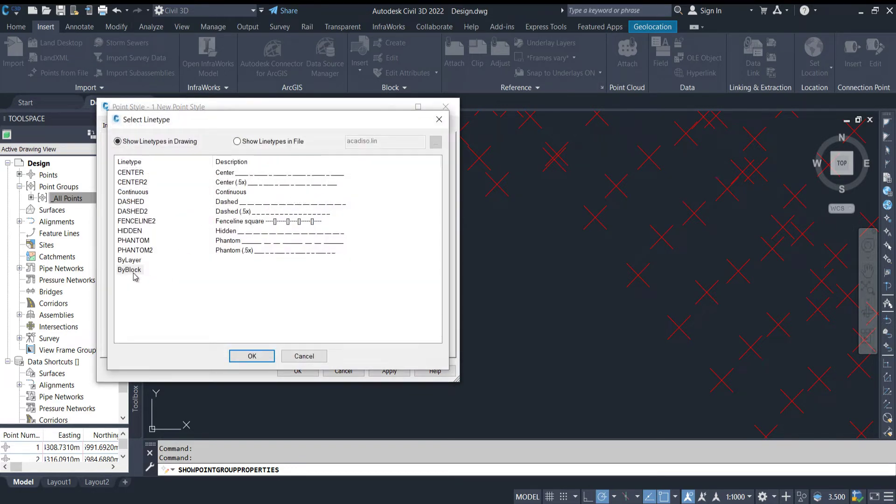
click(274, 358)
click(330, 263)
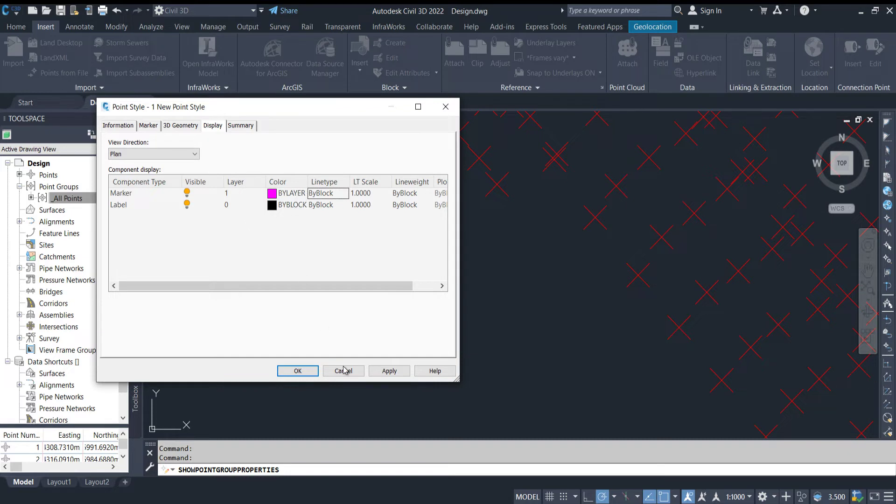
click(300, 376)
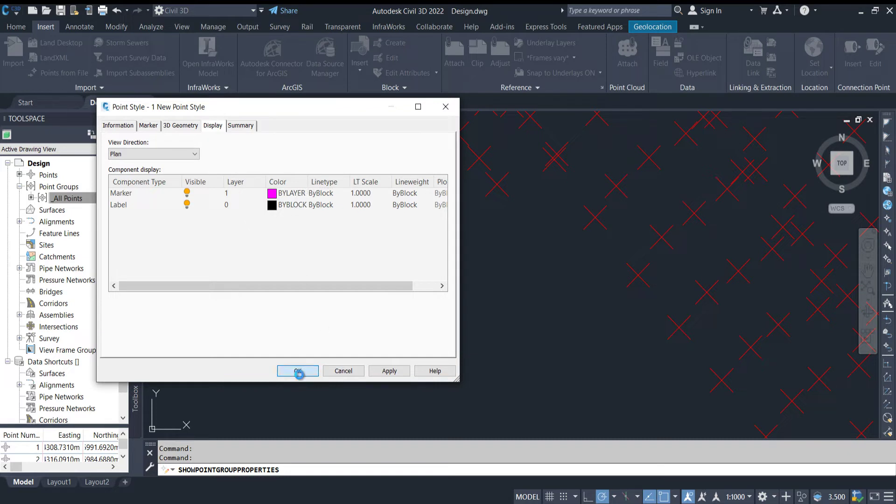
click(388, 373)
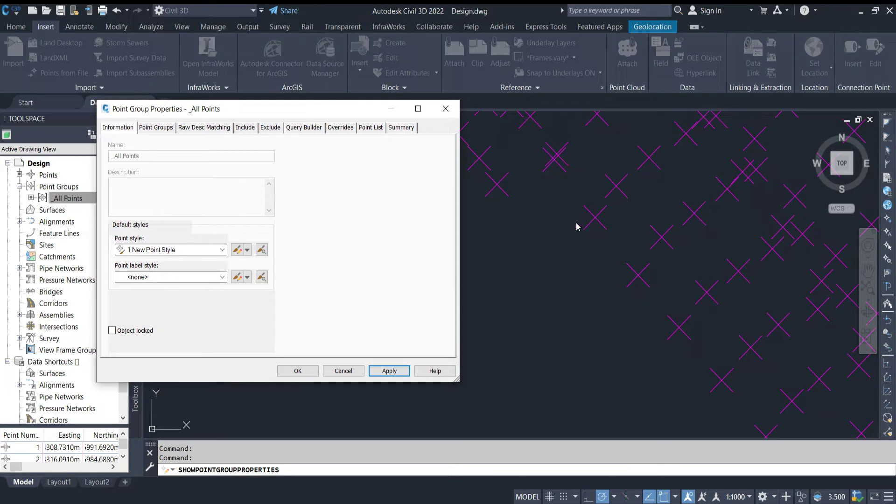
Step: Edit 1 New Point Style again to set the Marker color to ByBlock and apply it to the _All Points group
click(262, 250)
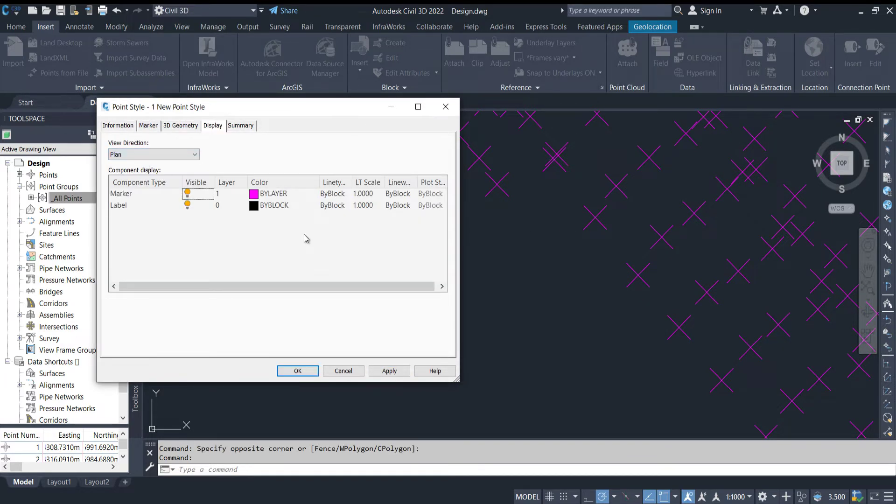
click(265, 193)
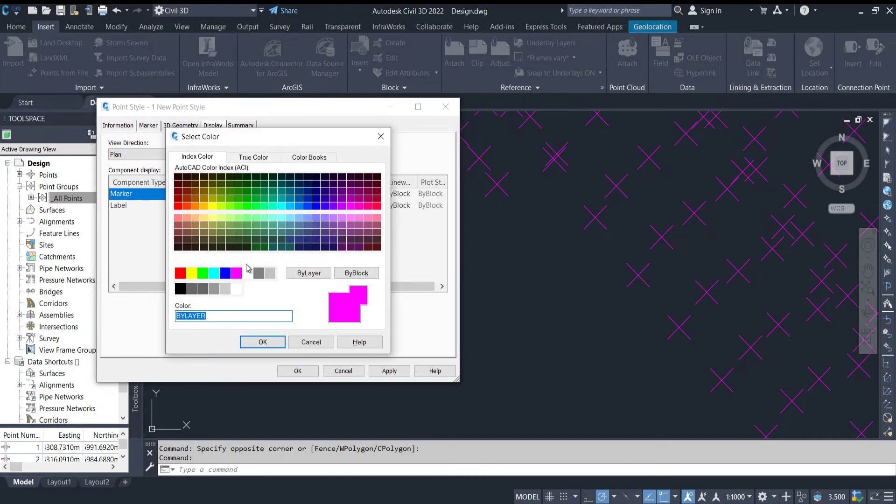
click(356, 273)
click(263, 342)
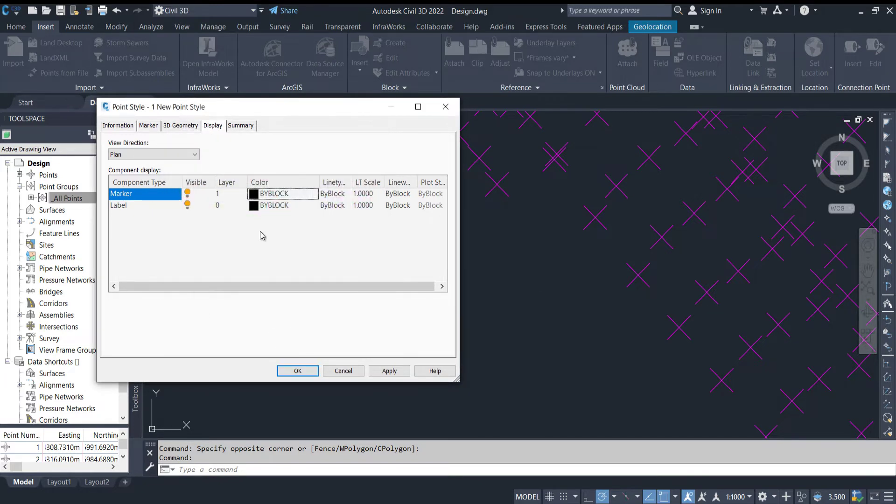
click(274, 251)
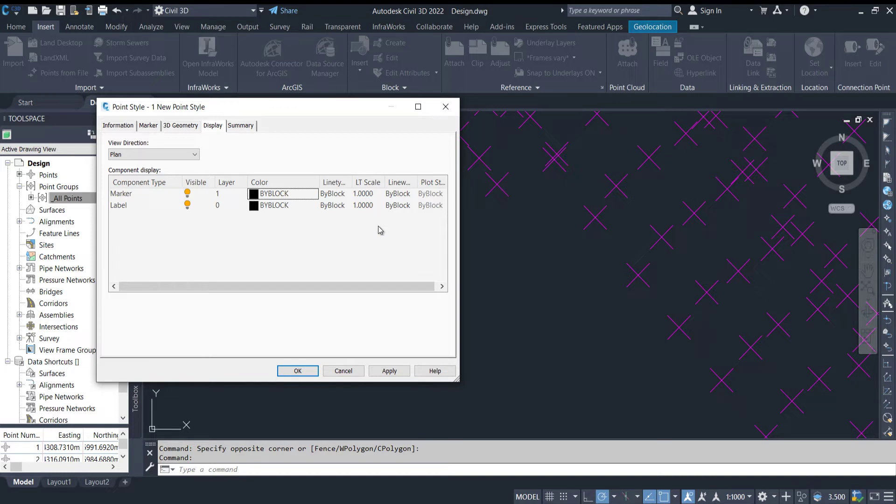
click(442, 286)
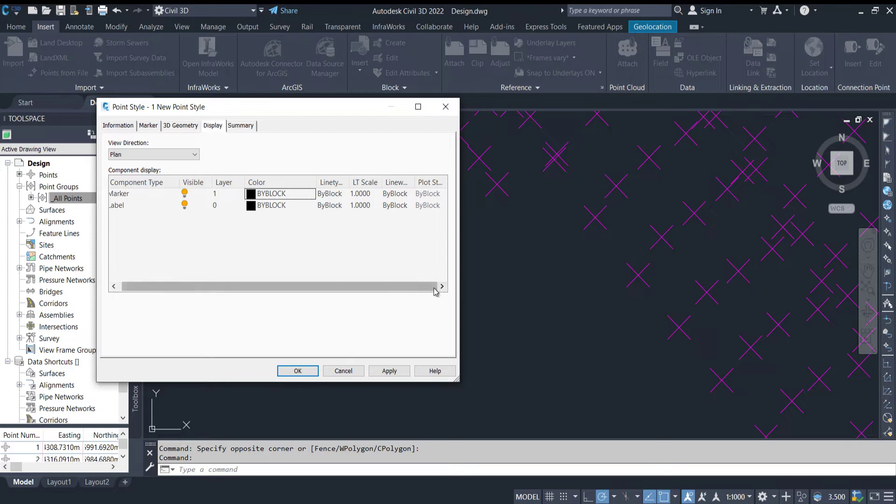
click(396, 370)
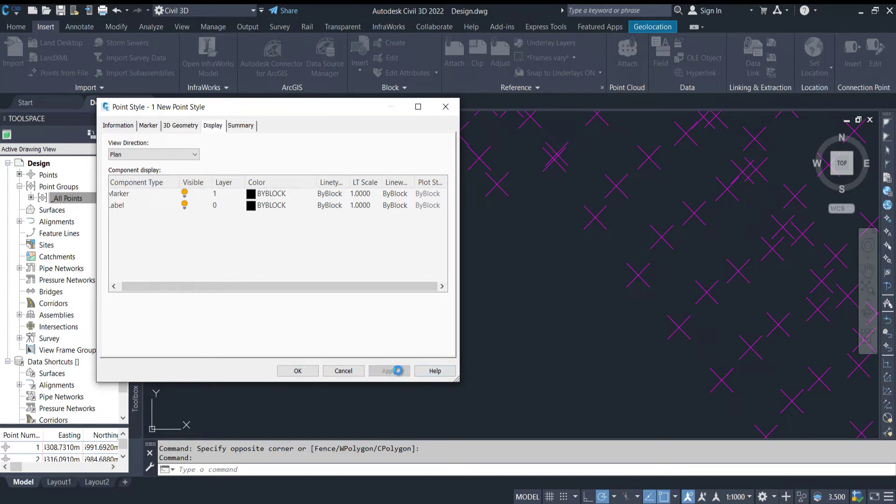
click(289, 371)
click(379, 372)
Step: Examine the Information, Marker and 3D Geometry summary of 1 New Point Style, and close the _All Points group properties
click(237, 249)
click(244, 126)
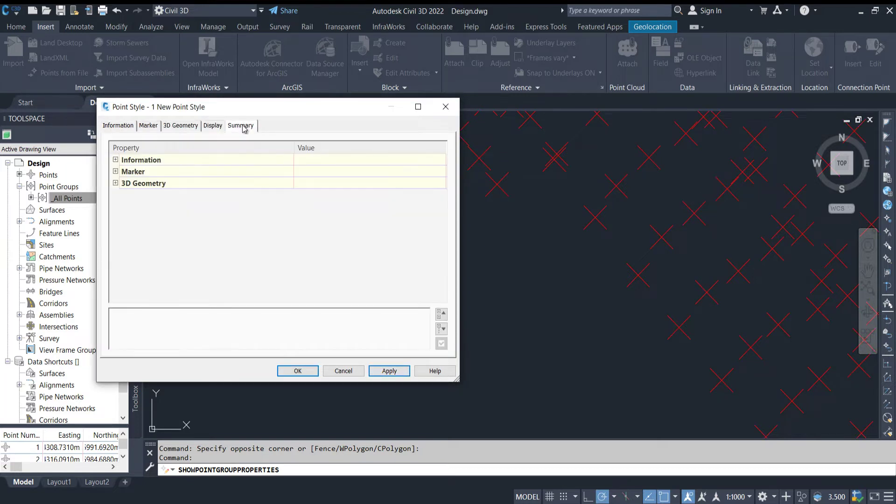
click(115, 160)
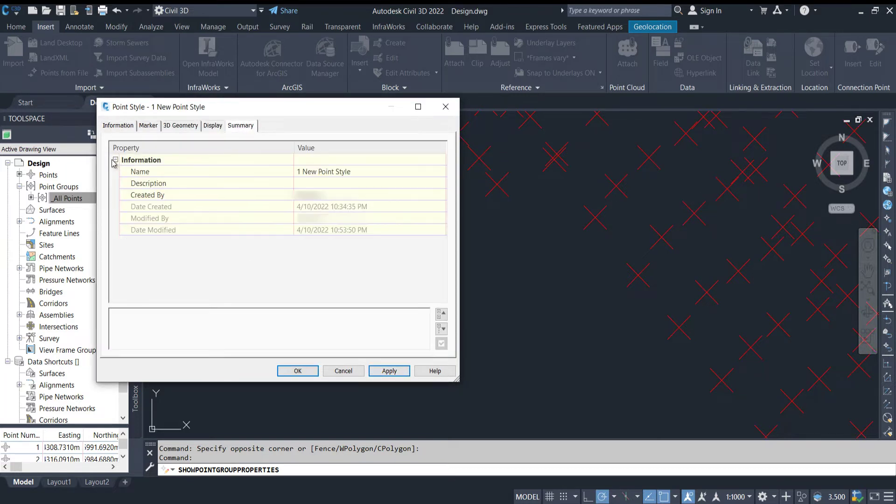
click(116, 242)
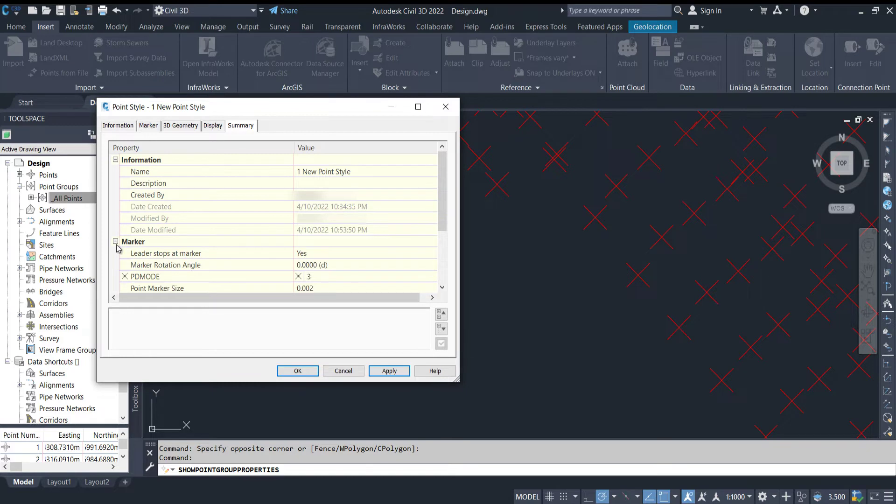
scroll(117, 280, down, 3)
click(115, 277)
scroll(124, 262, down, 1)
scroll(138, 214, up, 4)
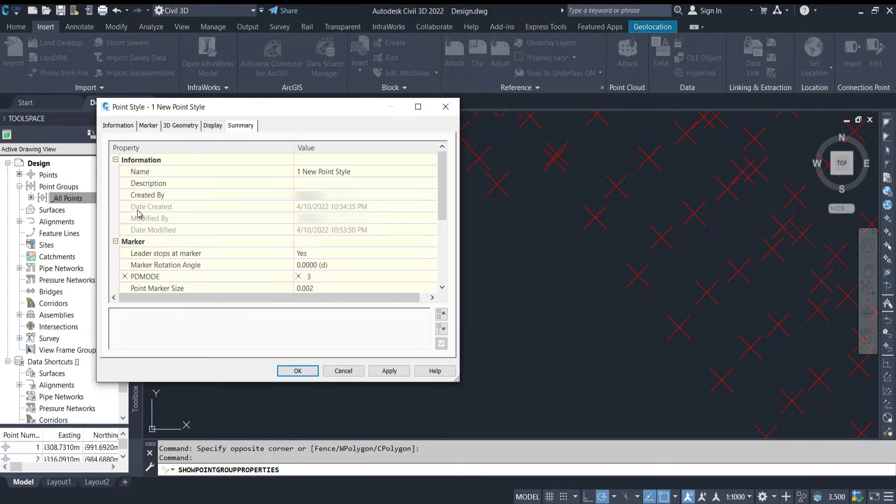
click(115, 159)
click(115, 171)
click(115, 183)
click(298, 371)
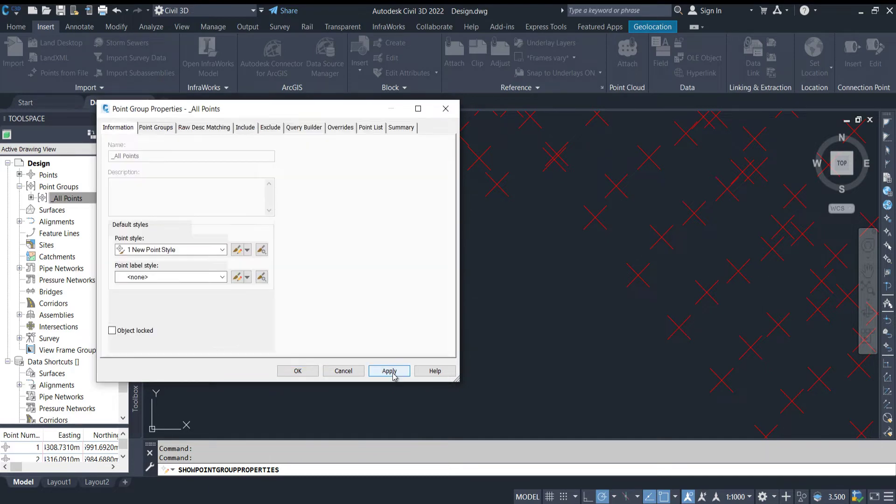
click(303, 372)
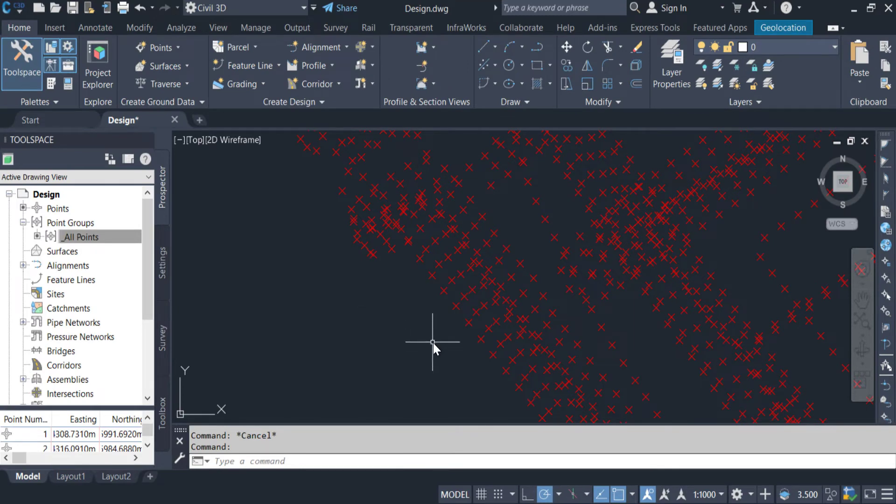
Step: Assign the Description Only point label style to the _All Points group through its properties
scroll(483, 268, up, 3)
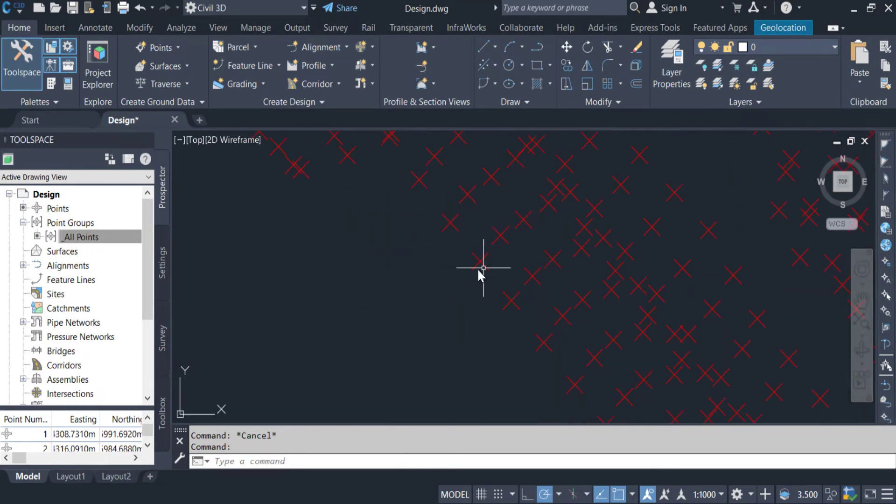
scroll(514, 299, down, 3)
scroll(537, 304, up, 5)
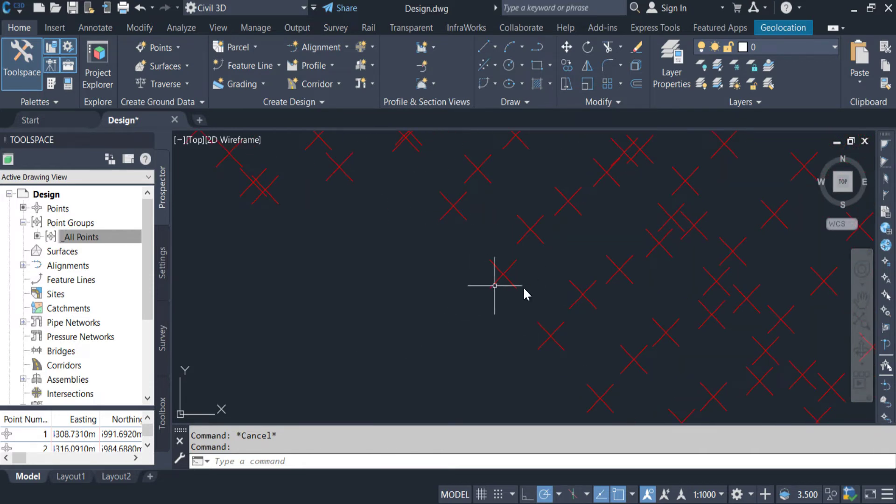
middle_drag(512, 310, 505, 280)
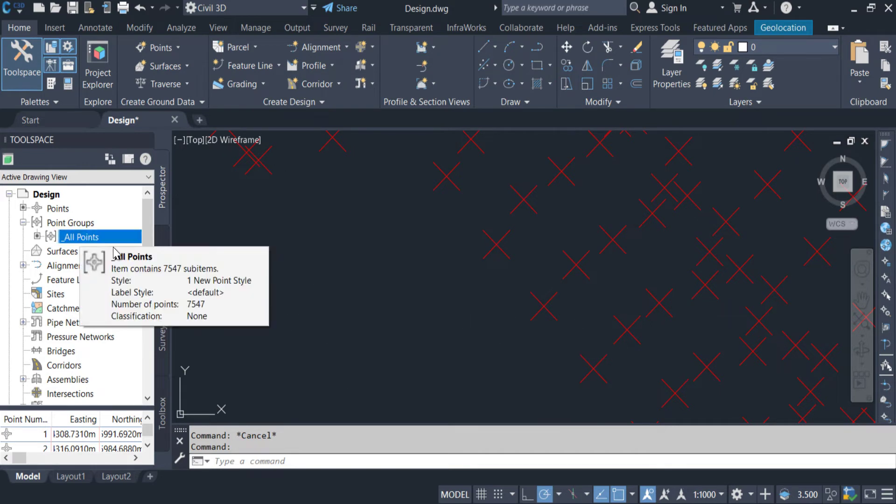
click(88, 237)
right_click(85, 237)
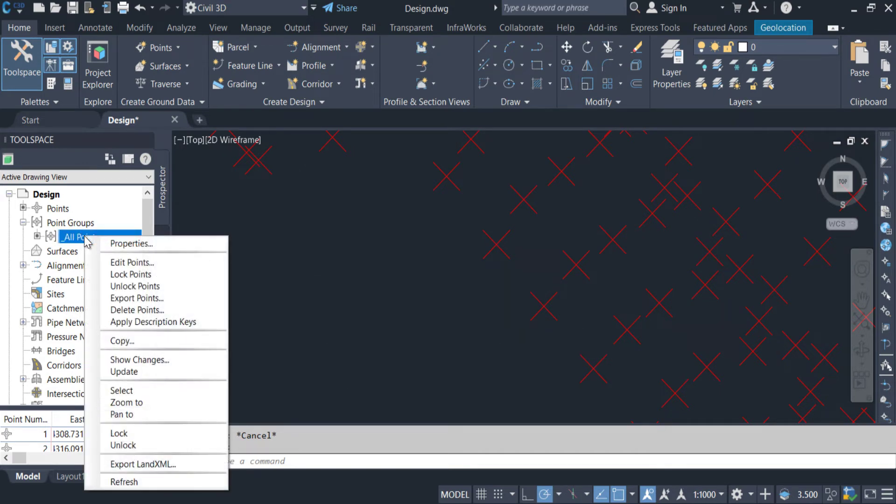
click(112, 244)
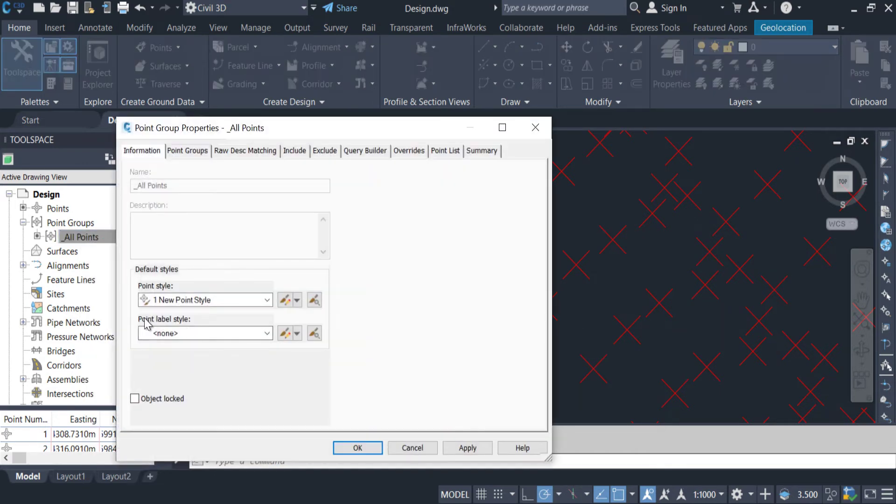
click(267, 333)
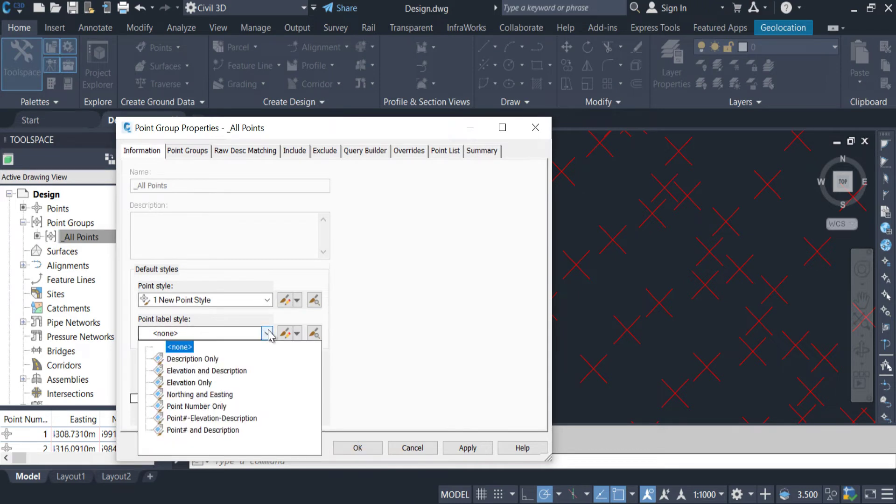
click(192, 359)
click(467, 448)
click(357, 449)
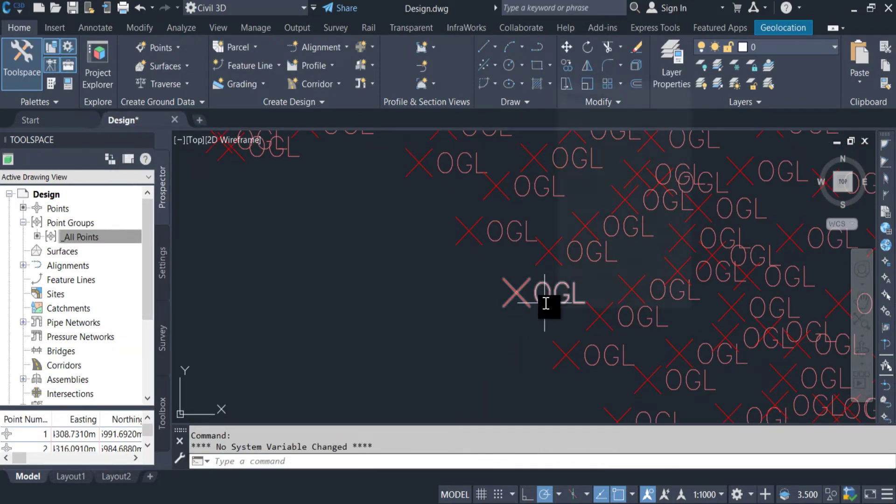
Step: Inspect the point labels in the drawing, and apply the Elevation and Description label style to the _All Points group
scroll(528, 314, down, 3)
scroll(513, 376, down, 2)
scroll(560, 312, up, 5)
scroll(574, 306, down, 2)
mouse_move(562, 285)
middle_down()
mouse_move(531, 317)
mouse_move(519, 276)
middle_up()
scroll(514, 280, down, 3)
right_click(99, 238)
click(110, 241)
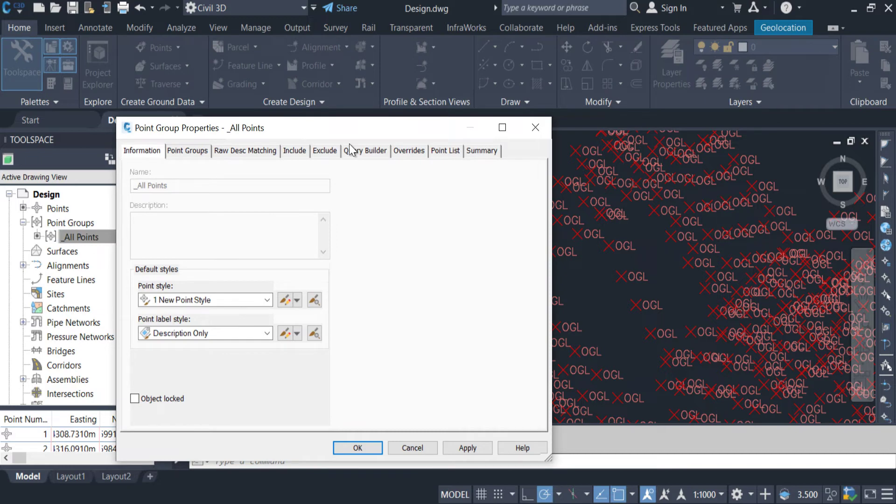
drag(428, 136, 310, 64)
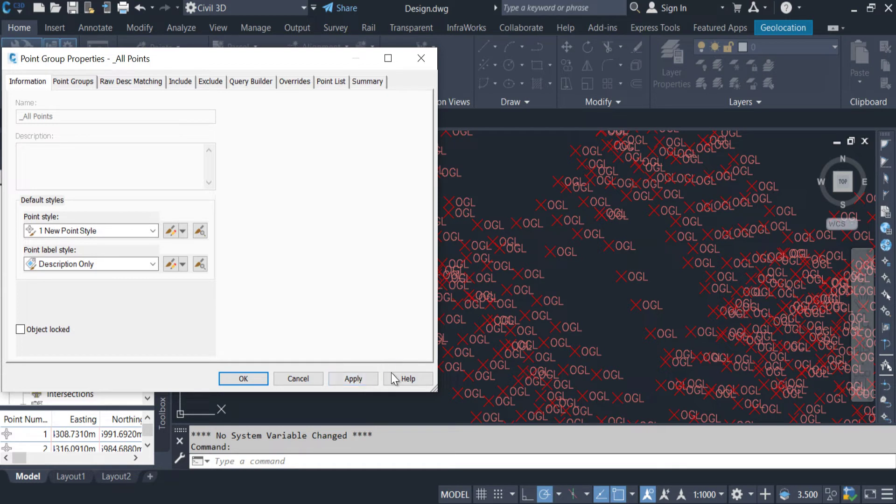
click(133, 267)
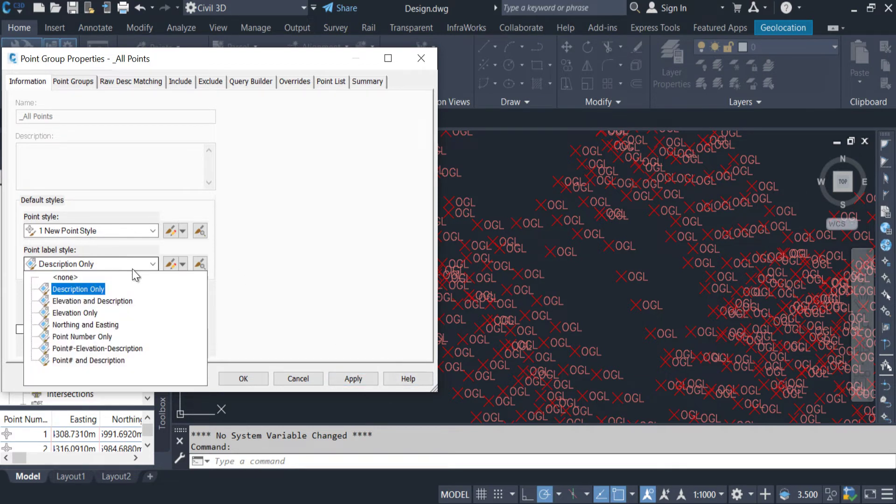
click(111, 302)
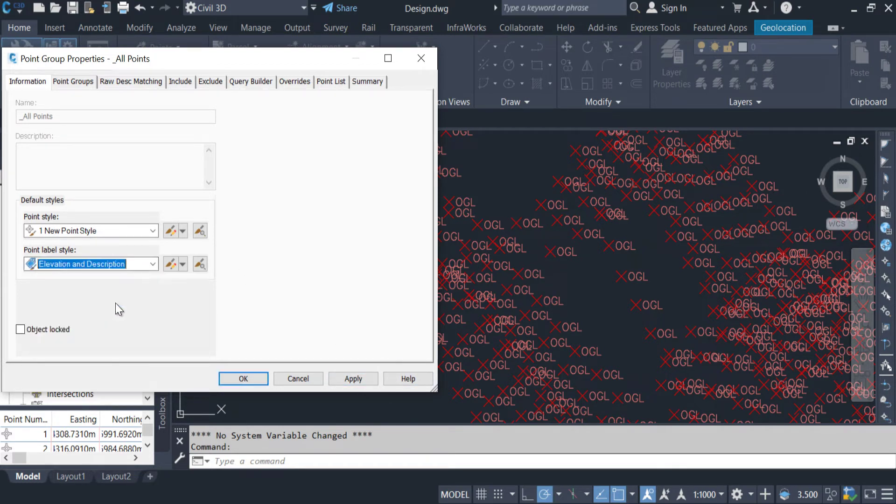
click(354, 378)
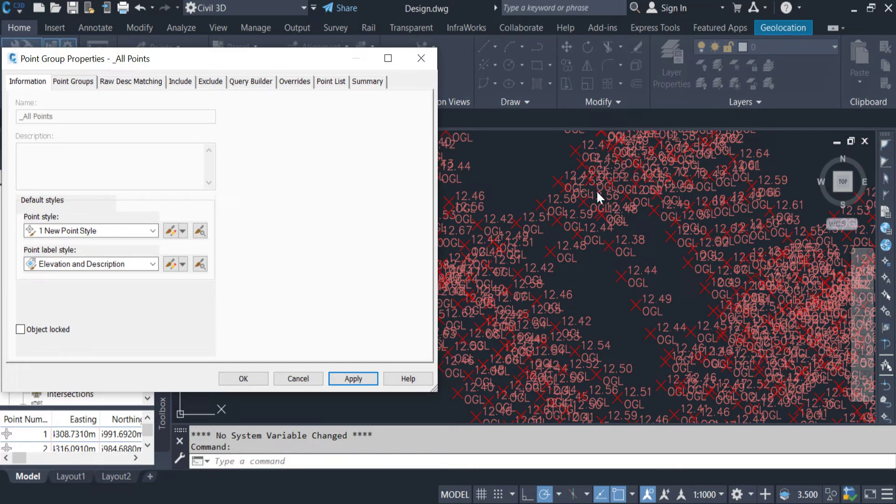
Step: Apply the Elevation Only point label style to the _All Points group
click(93, 264)
click(90, 314)
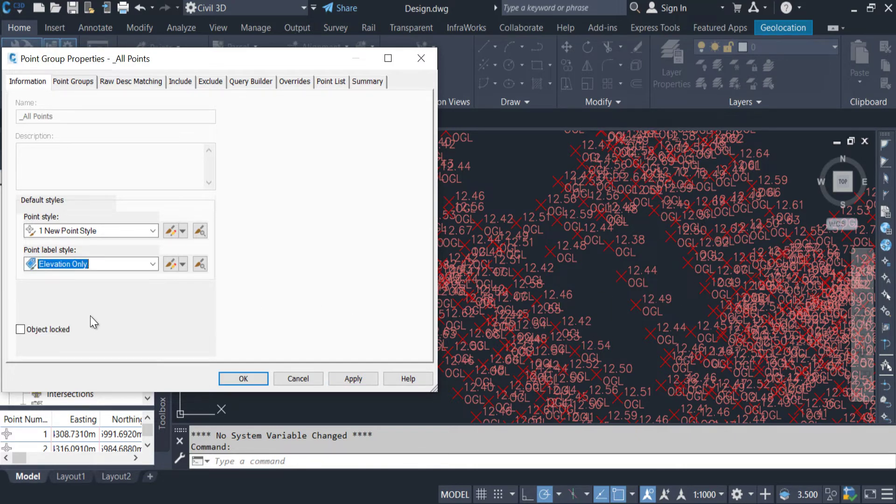
click(354, 379)
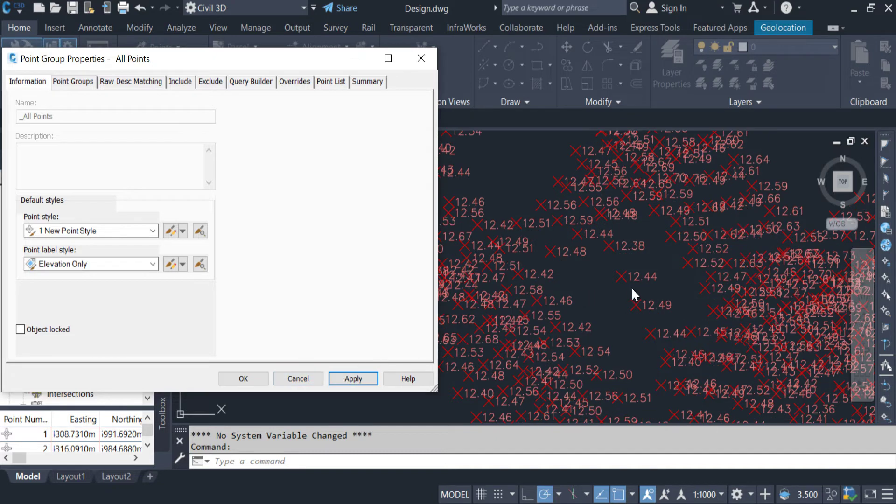
Step: Apply the Northing and Easting point label style to the _All Points group
click(103, 264)
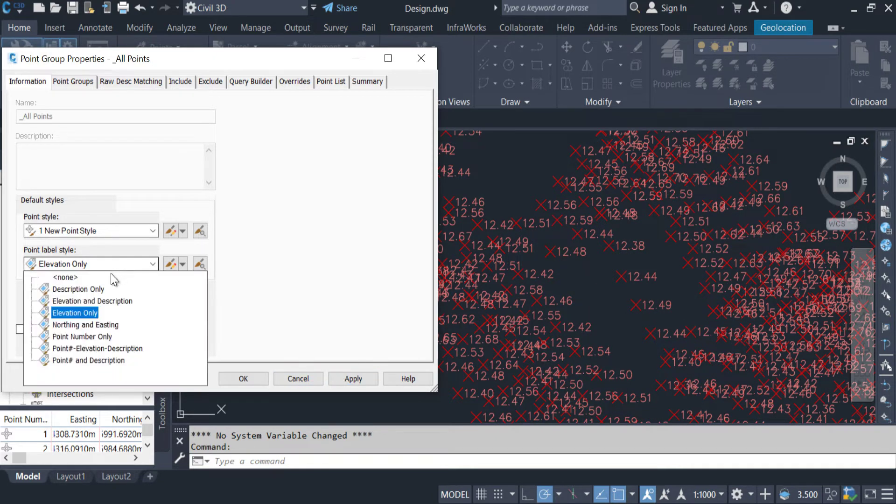
click(84, 325)
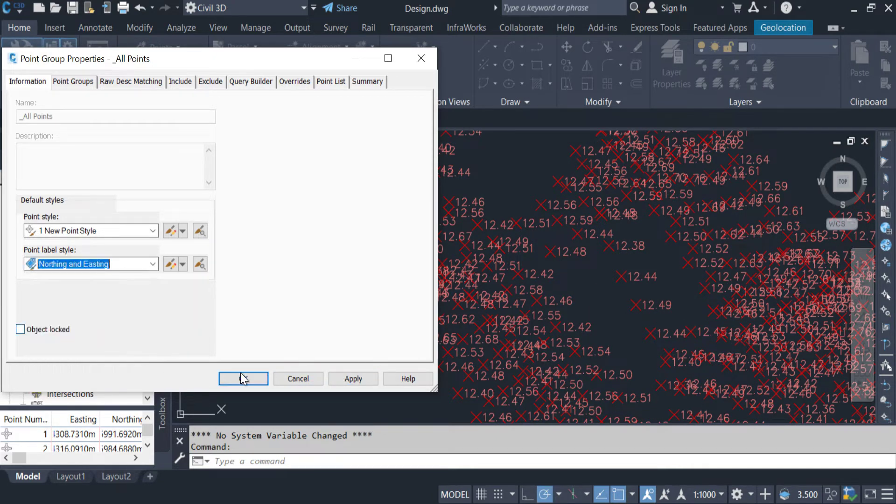
click(350, 376)
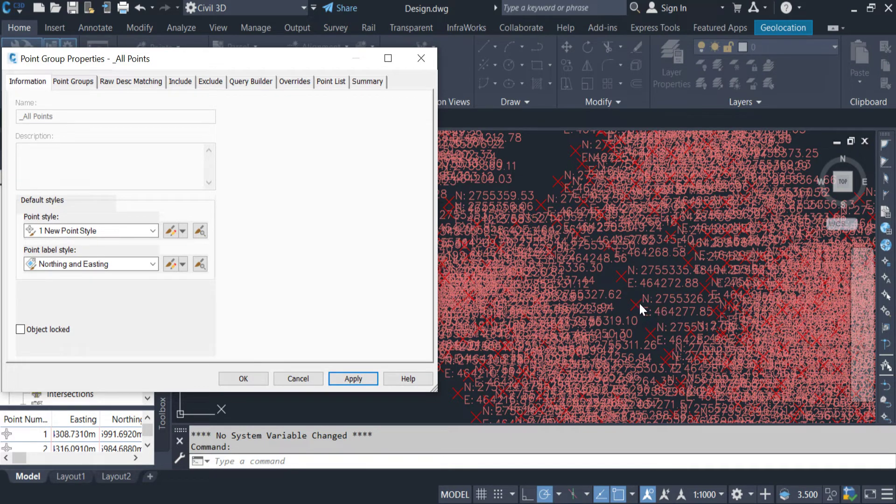
Step: Apply the Point Number Only point label style to the _All Points group
click(152, 264)
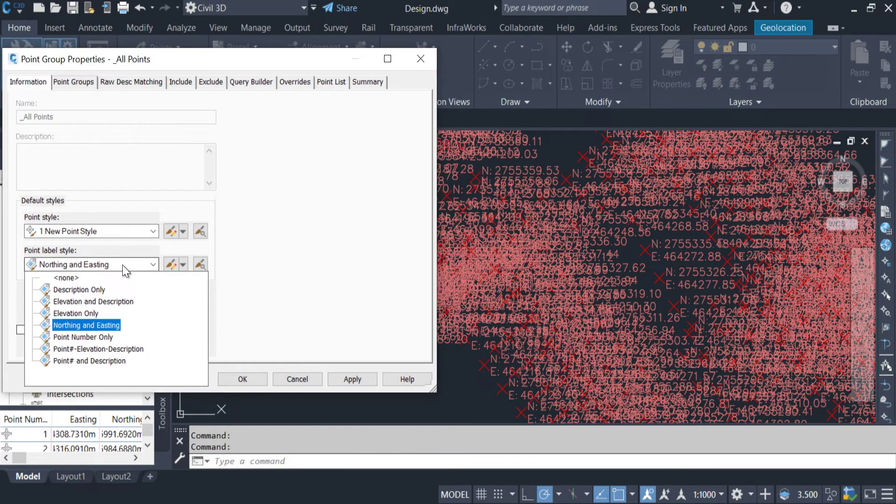
click(95, 337)
click(352, 379)
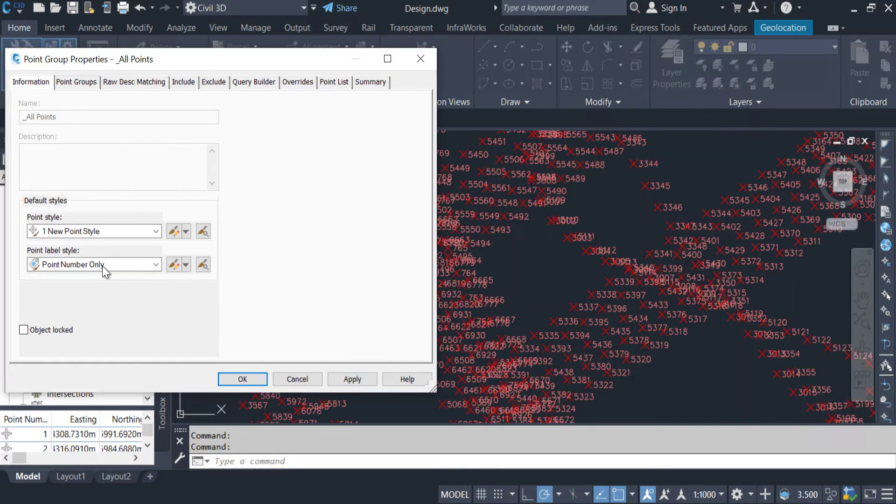
Step: Assign the Point#-Elevation-Description label style to the _All Points group, and inspect the point labels in the drawing
click(102, 265)
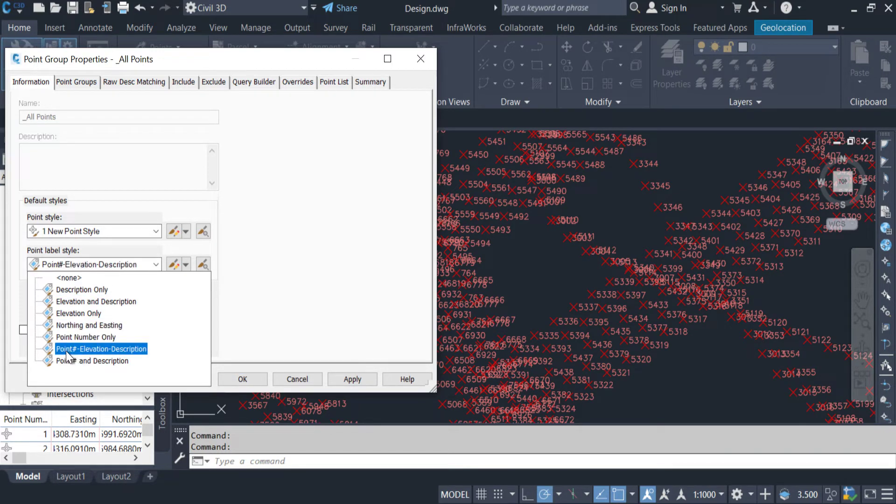
click(117, 350)
click(335, 380)
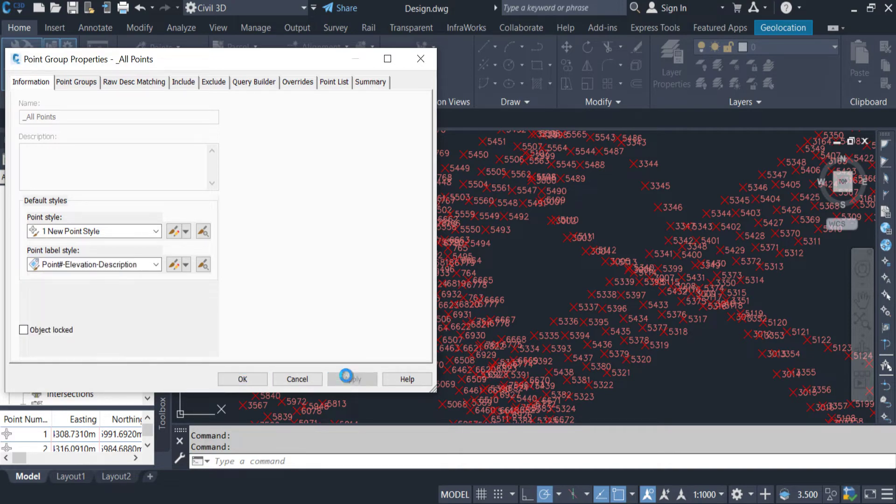
click(243, 379)
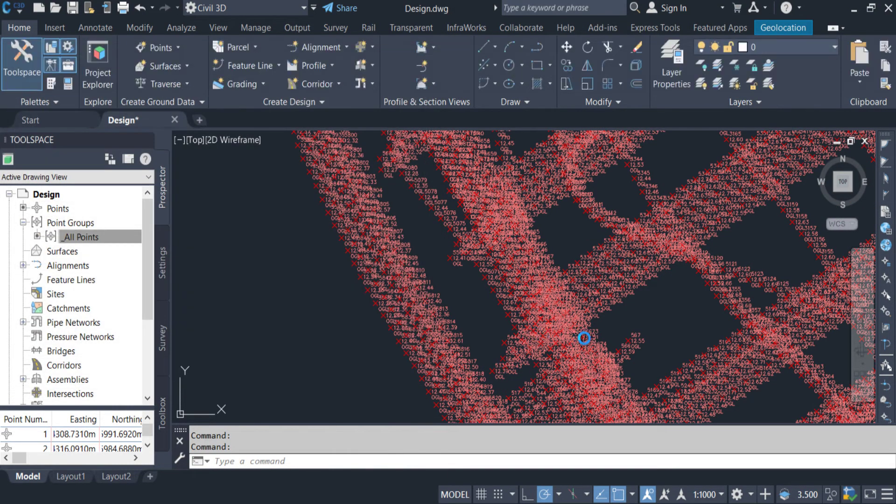
scroll(513, 262, up, 5)
scroll(516, 276, up, 6)
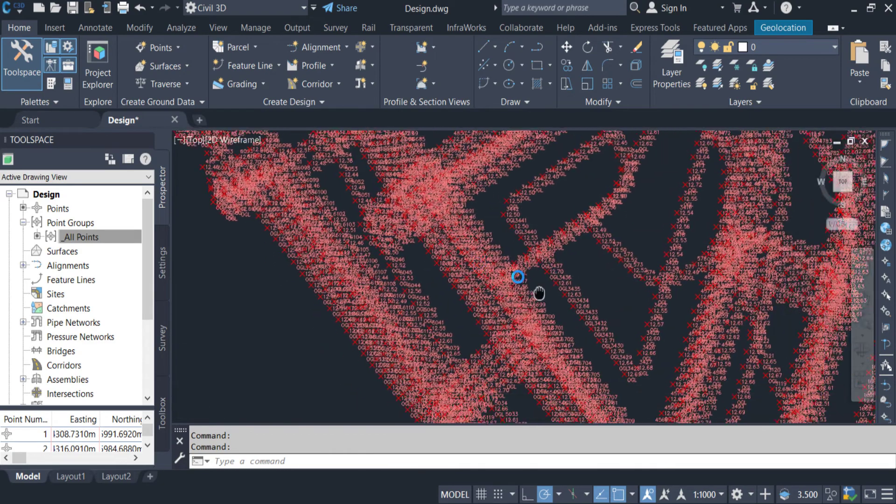
middle_drag(472, 242, 512, 265)
scroll(518, 270, up, 2)
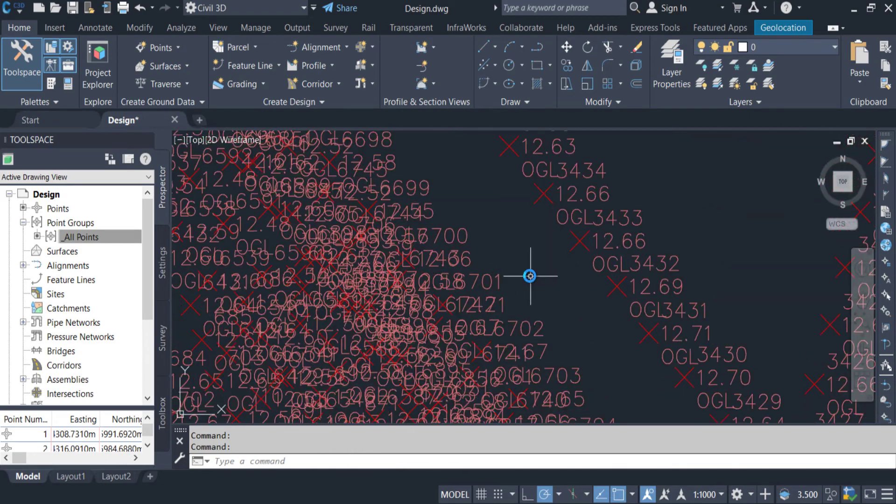
middle_drag(506, 234, 524, 250)
scroll(542, 248, down, 2)
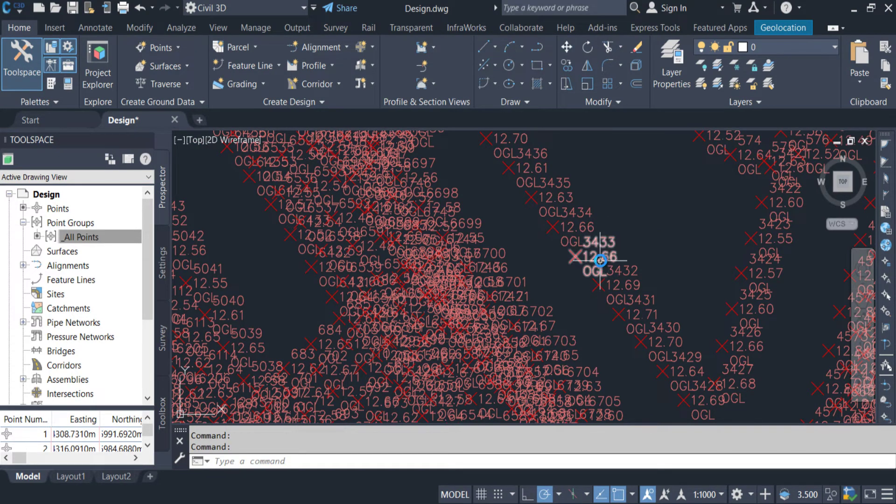
Step: Assign the Point# and Description label style to the _All Points group through its properties, and inspect the labels in the drawing
right_click(96, 238)
click(112, 245)
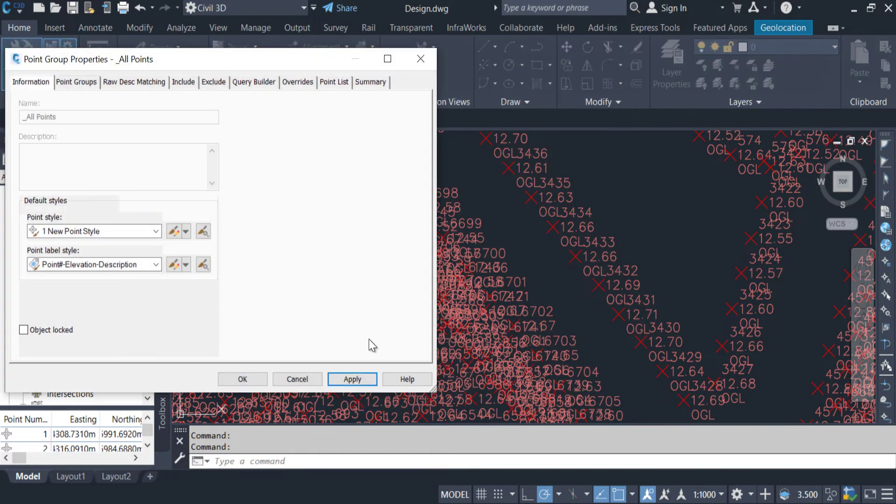
click(120, 268)
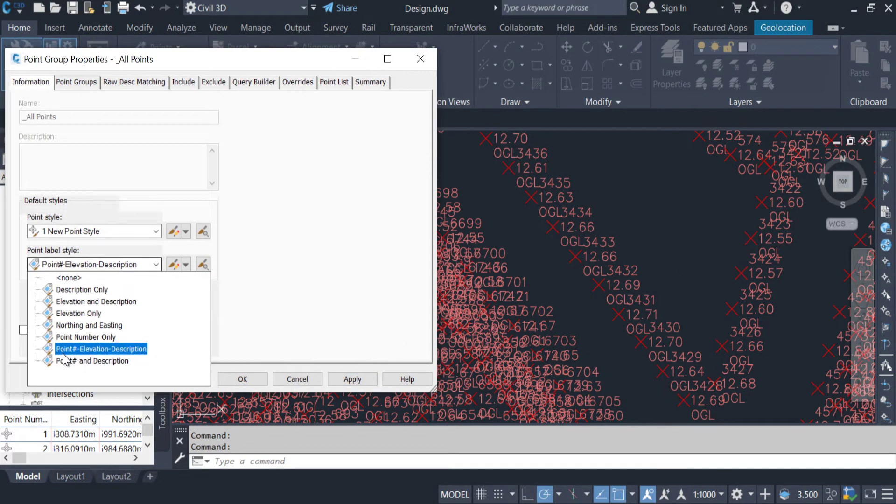
click(103, 360)
click(241, 379)
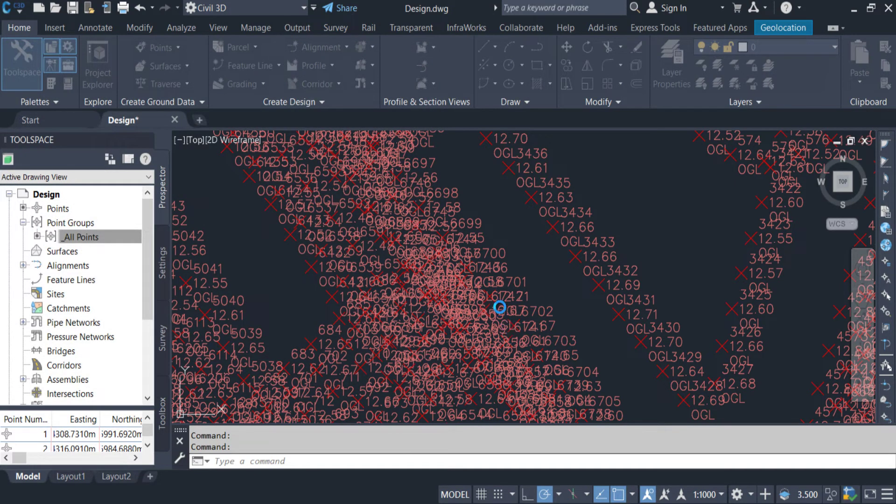
scroll(411, 294, down, 5)
scroll(524, 263, up, 10)
scroll(515, 270, down, 5)
scroll(510, 275, up, 5)
Step: Reopen the _All Points group properties, apply the Northing and Easting label style, and close them to view the labels
click(76, 241)
right_click(79, 246)
click(89, 246)
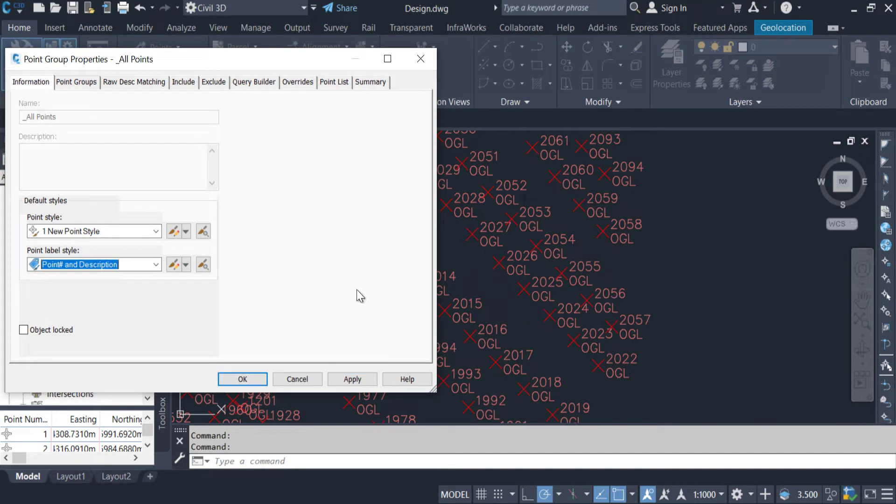
click(112, 267)
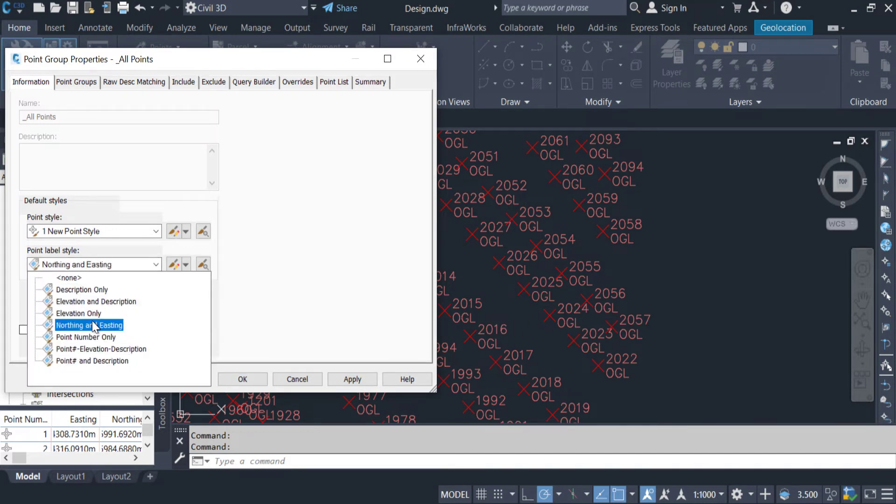
click(95, 322)
click(351, 378)
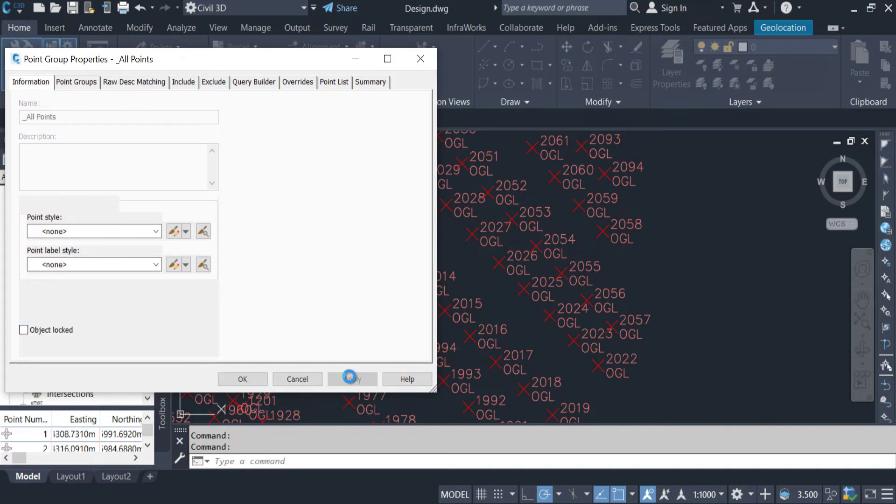
key(Escape)
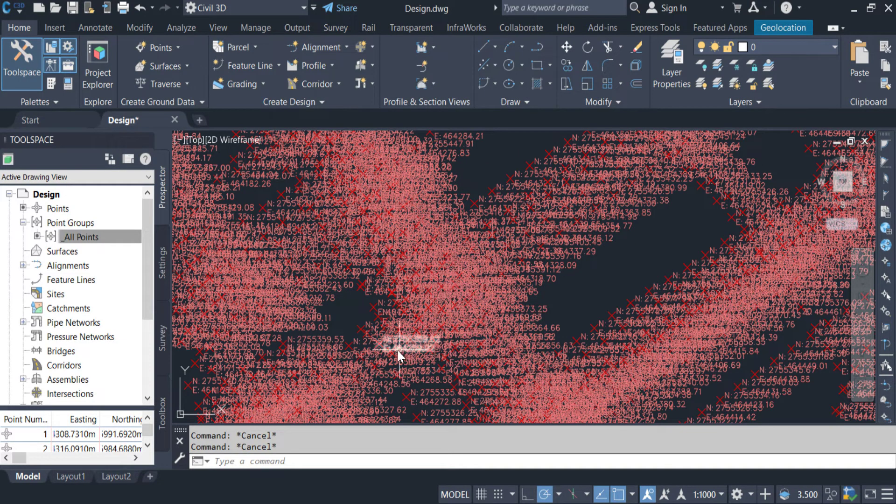
scroll(411, 348, up, 3)
Step: Copy the Northing and Easting label style as Northing and Easting 2, and apply the copy to the _All Points group
click(82, 237)
right_click(88, 237)
click(121, 243)
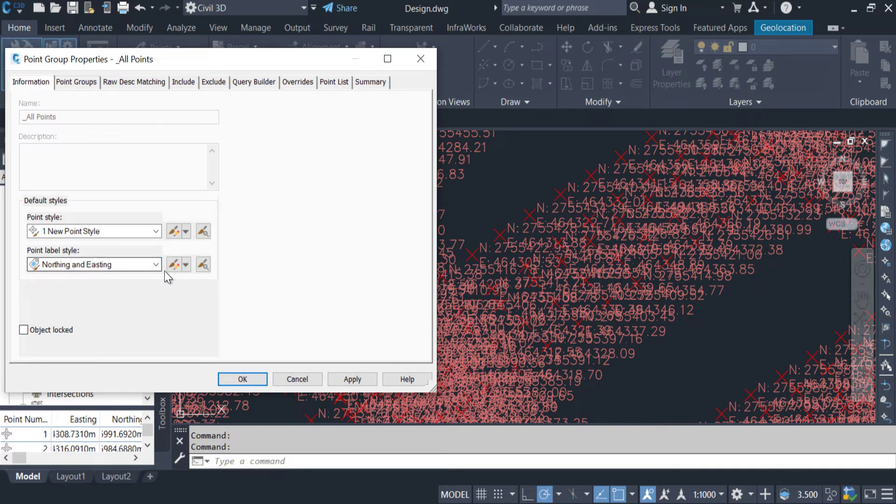
click(188, 266)
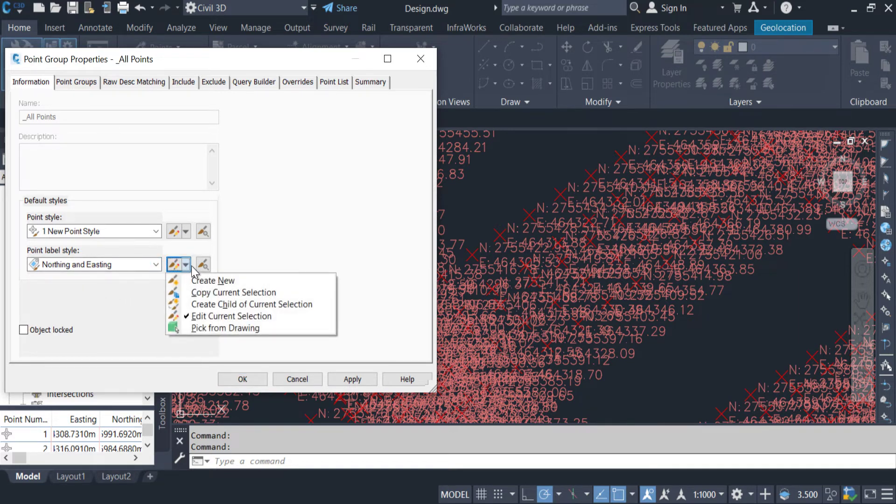
click(250, 292)
click(139, 119)
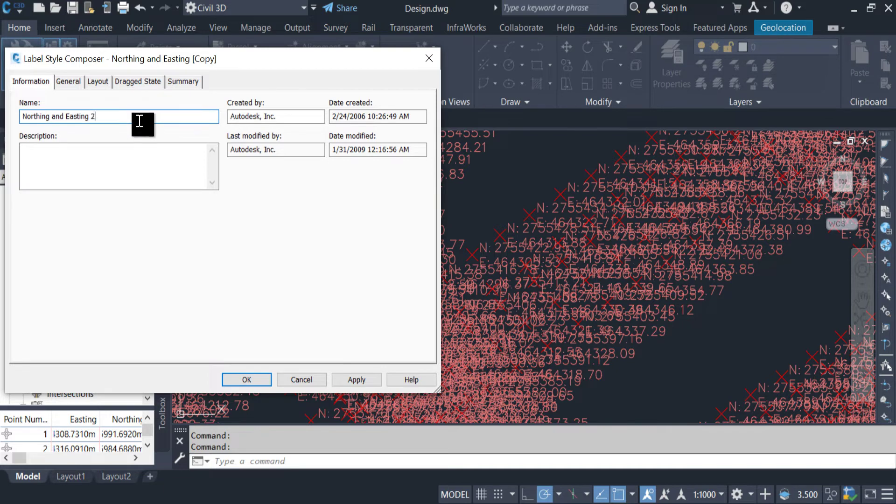
click(247, 378)
click(346, 378)
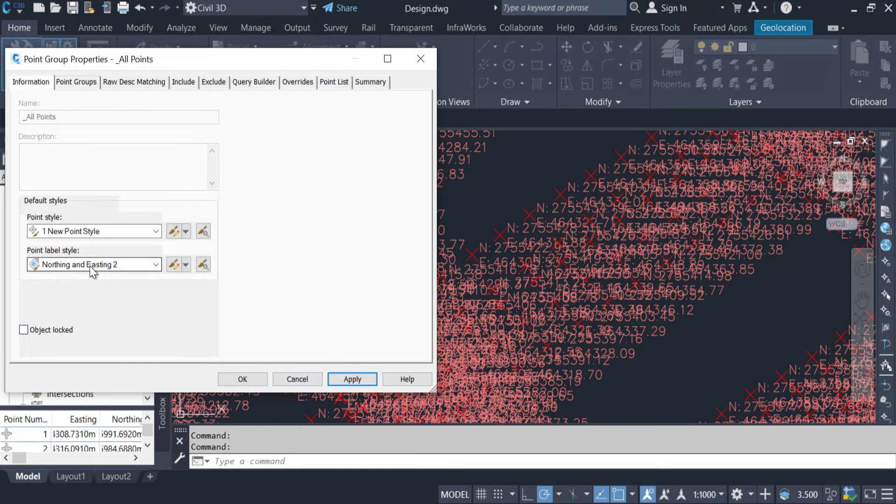
click(136, 265)
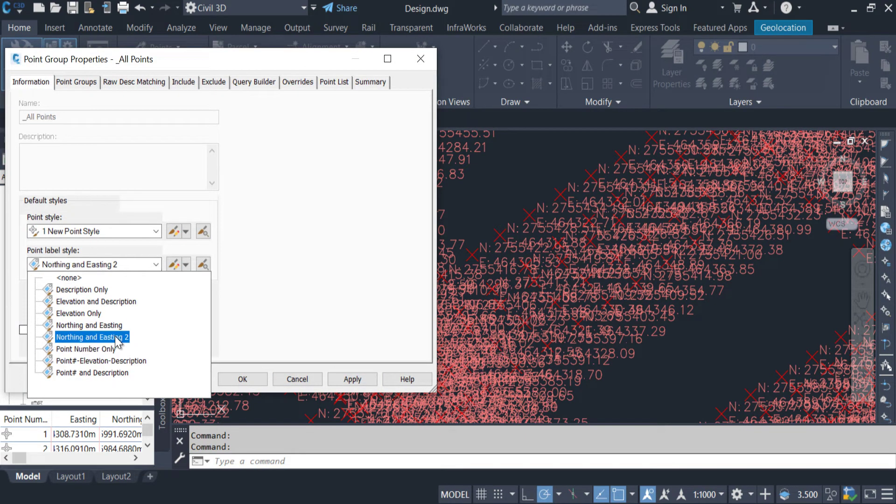
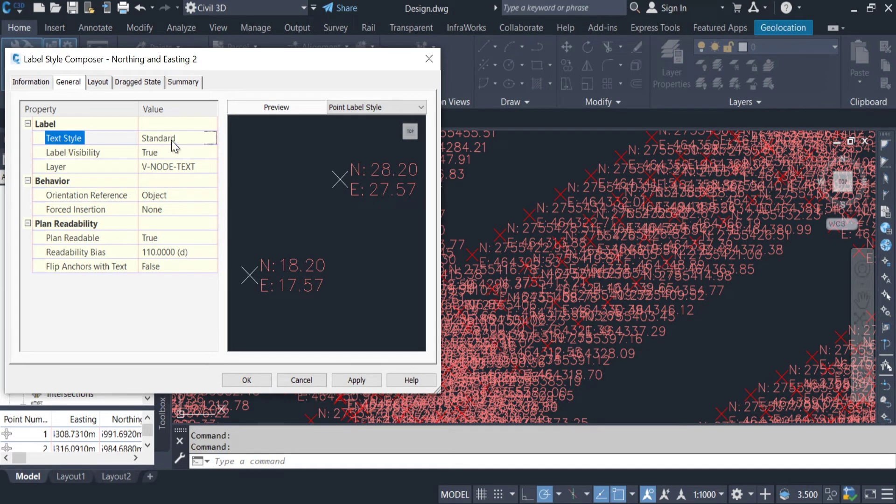
Step: Browse the text styles available for the Northing and Easting 2 label, and choose Standard
click(208, 140)
click(210, 138)
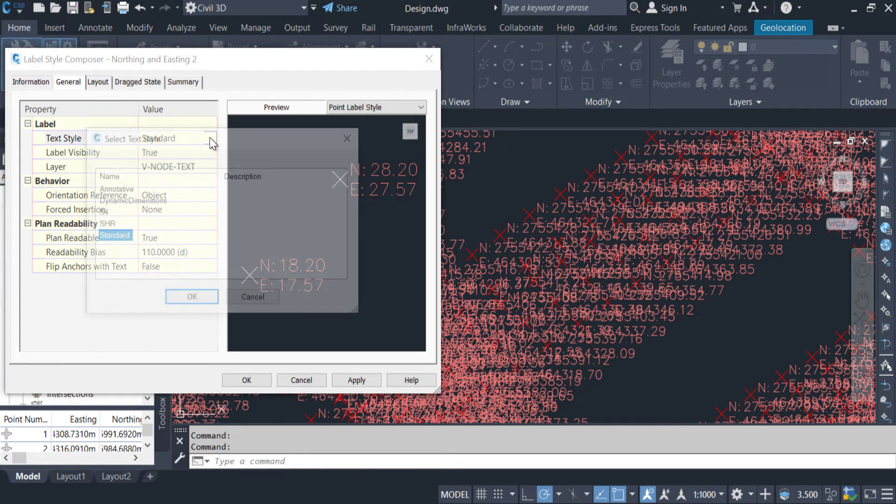
click(106, 224)
click(103, 213)
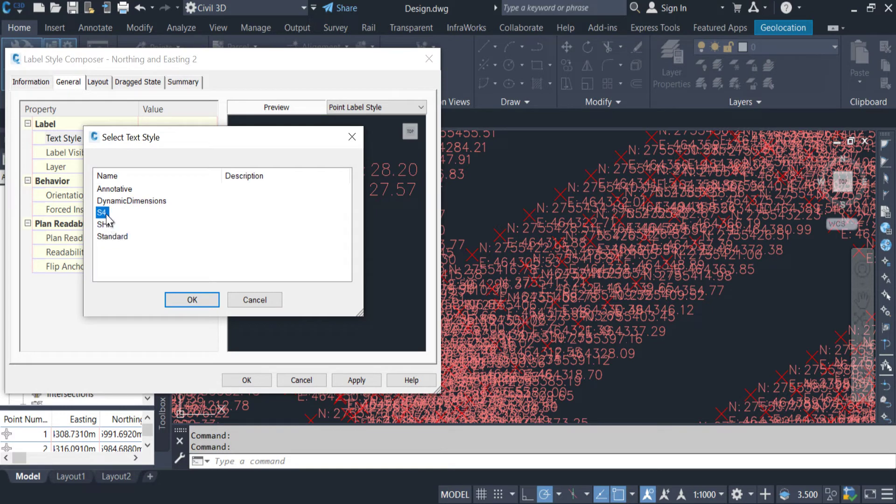
click(112, 201)
click(115, 189)
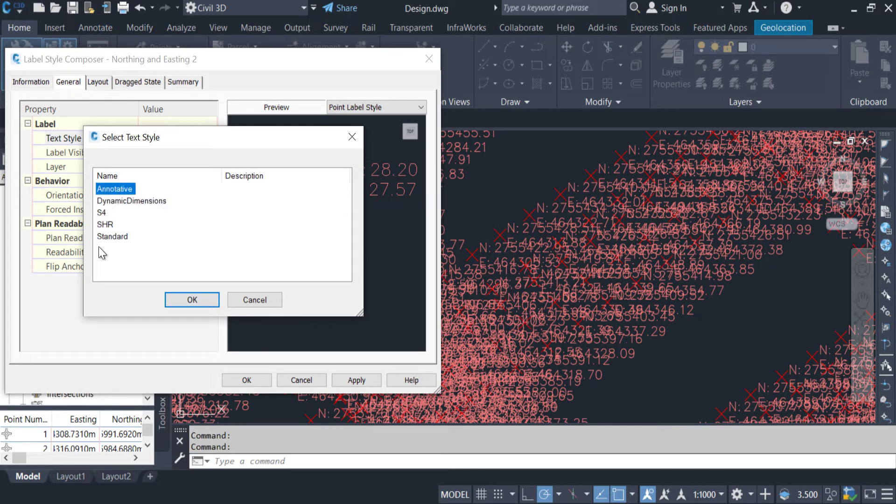
click(114, 236)
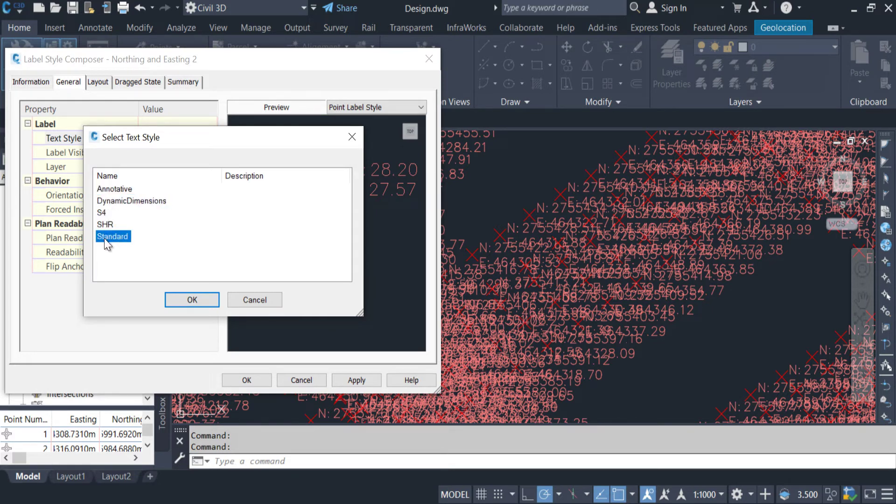
click(192, 300)
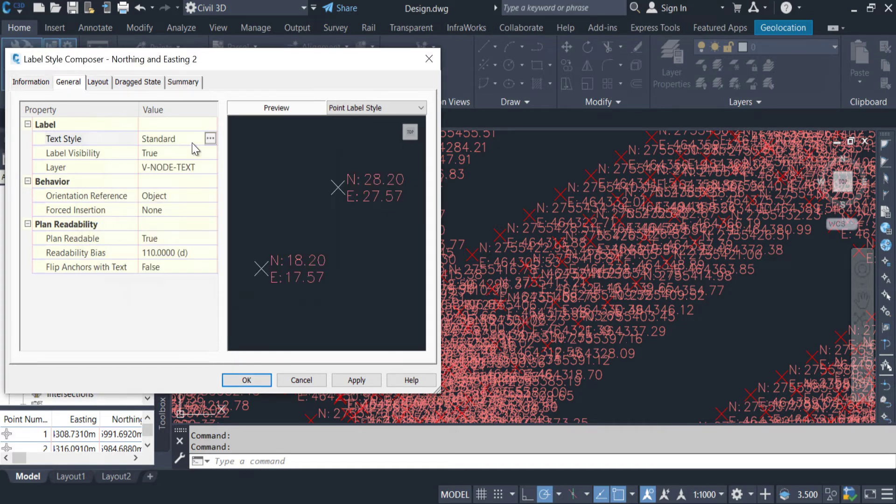
Step: Set the text style of the Northing and Easting 2 label style to Annotative
click(194, 140)
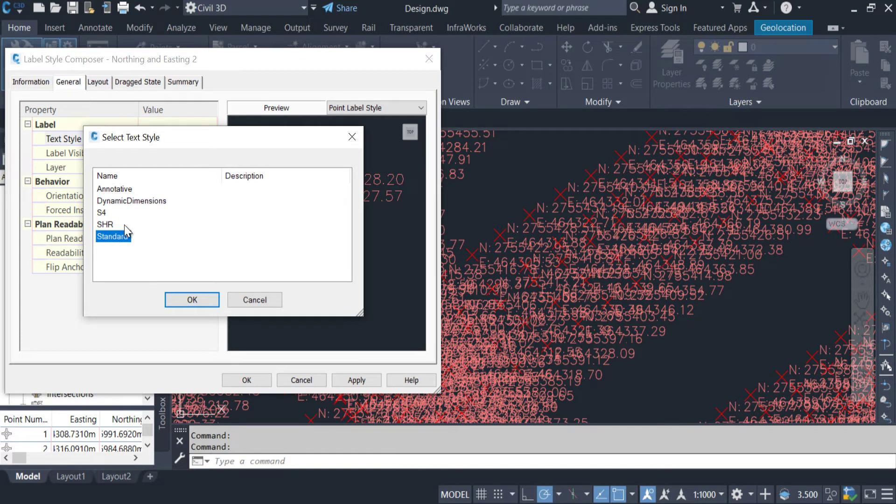
click(112, 189)
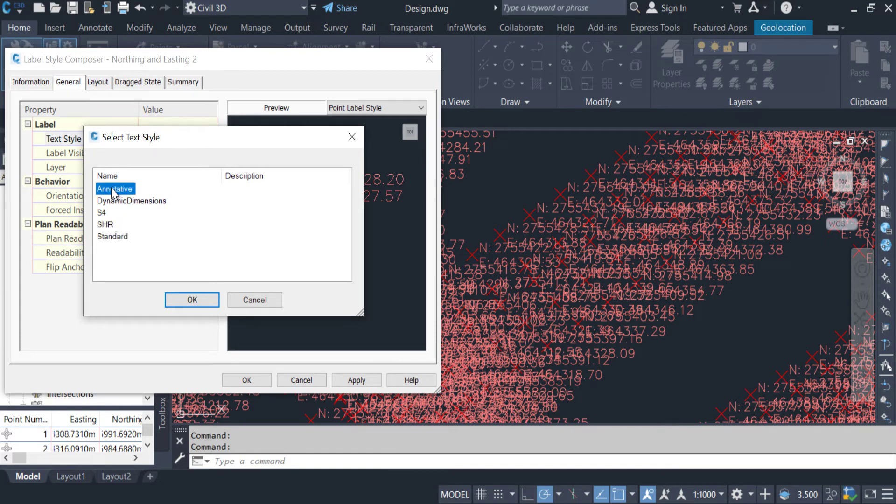
click(183, 299)
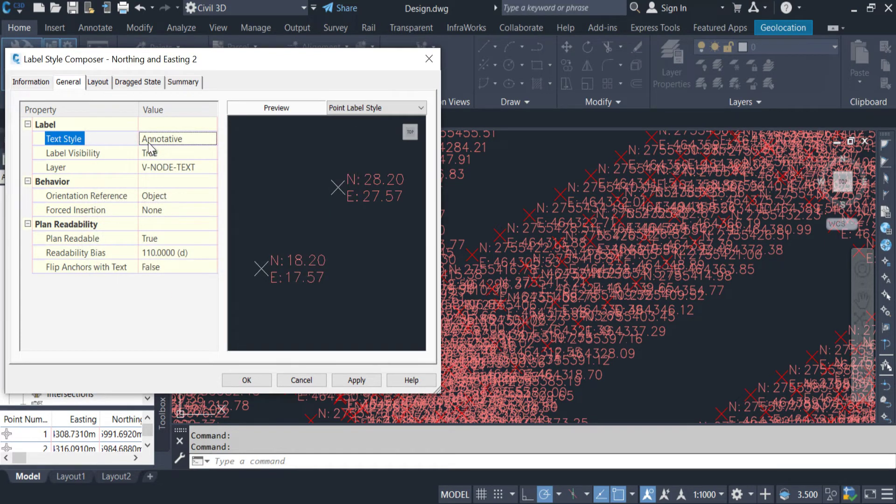
click(167, 139)
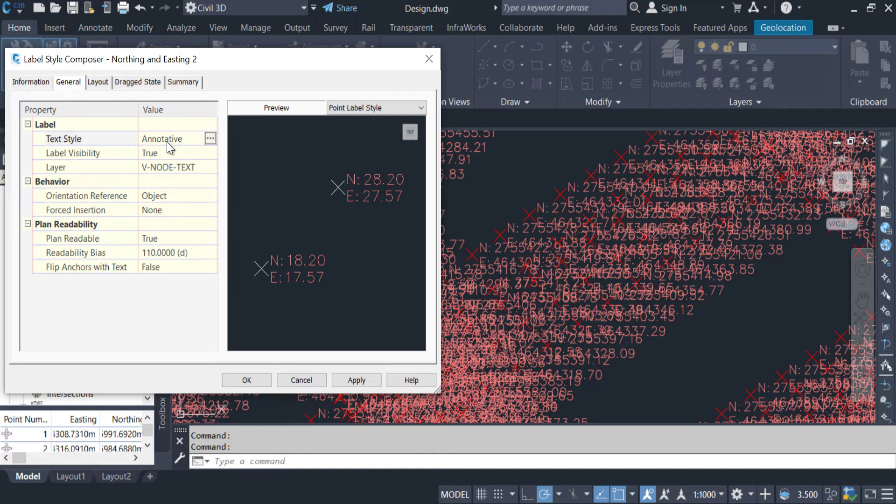
click(210, 140)
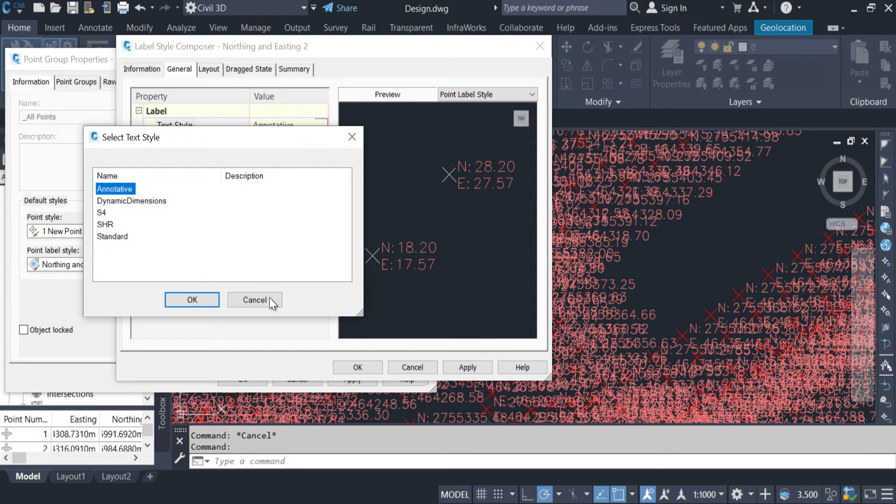
click(265, 299)
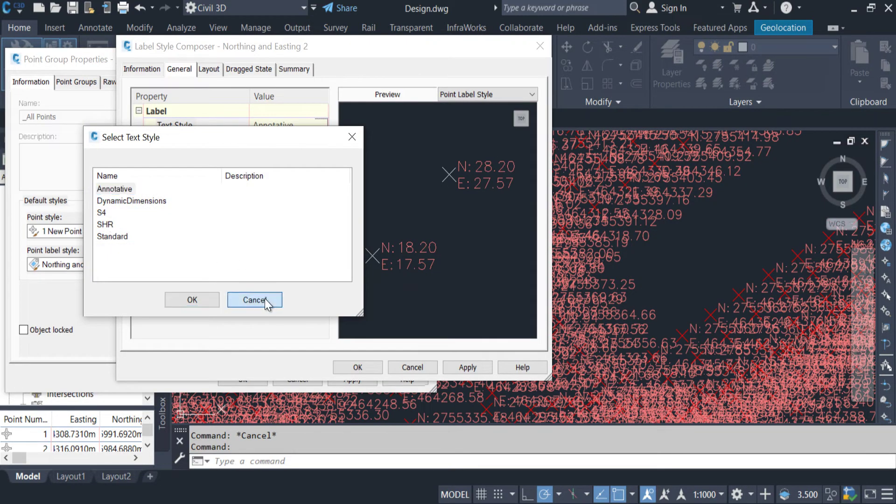
Step: Cancel the label style edits, close the _All Points group properties, and open the text style editor from the Standard dimension style's text settings
click(413, 367)
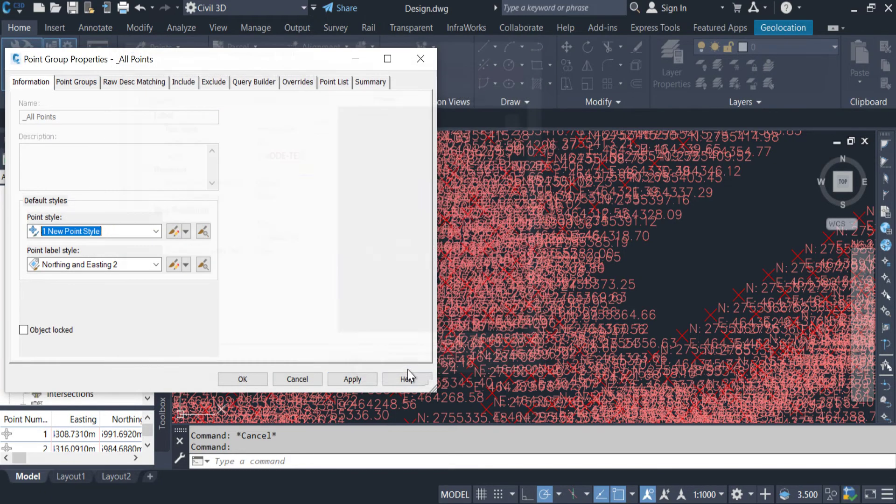
click(243, 381)
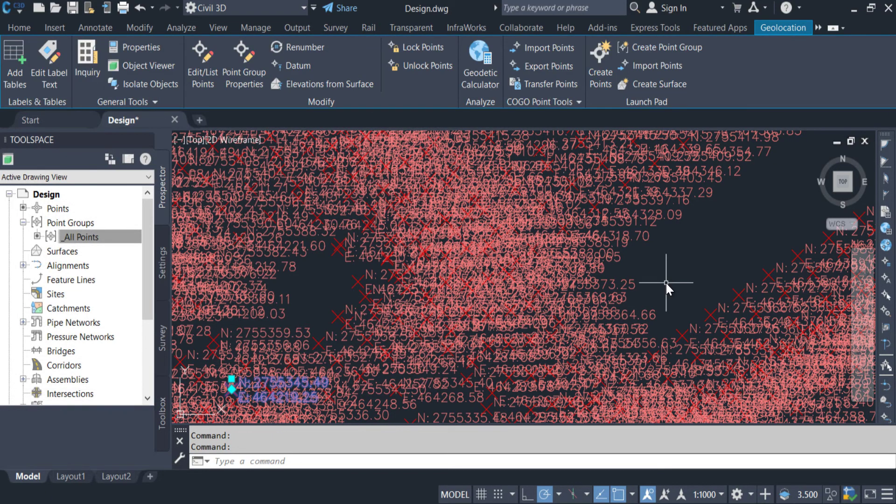
text(D)
key(Return)
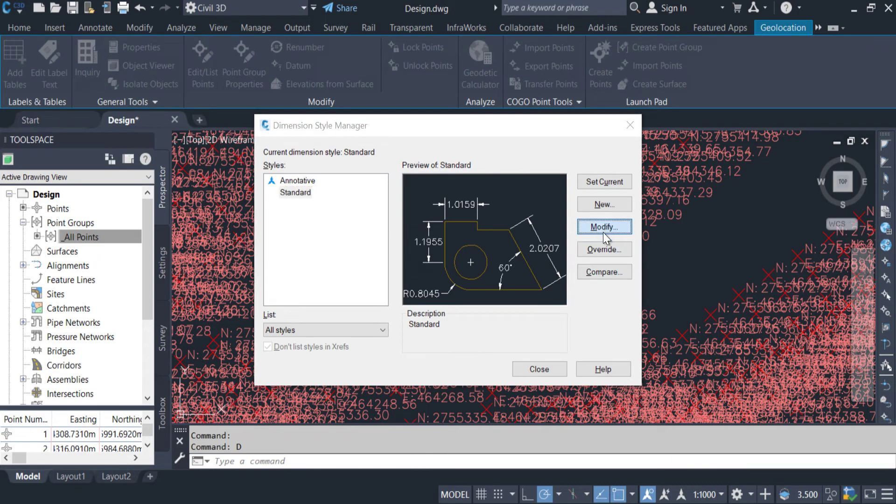
click(604, 229)
click(334, 99)
click(355, 97)
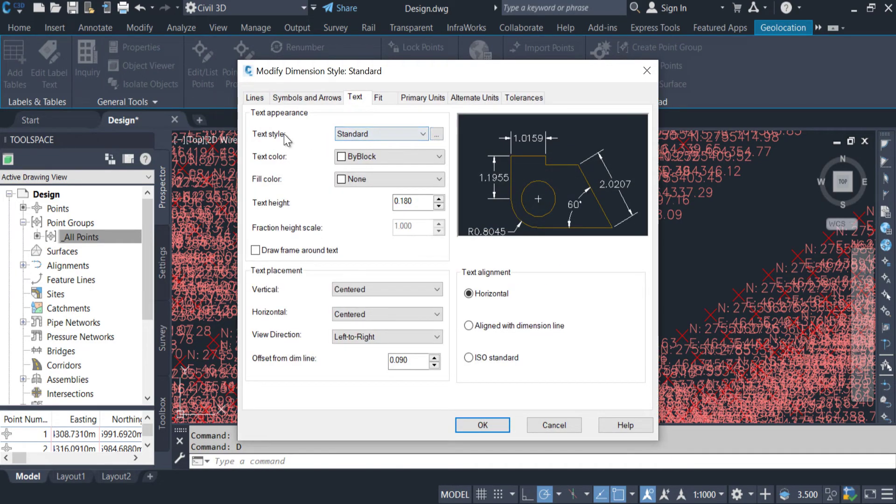
click(437, 134)
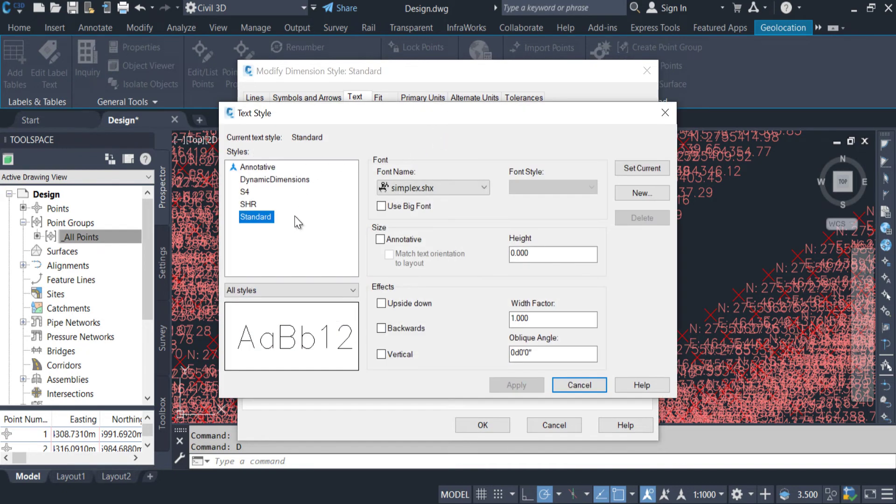
Step: Create a new text style named new standard
click(640, 194)
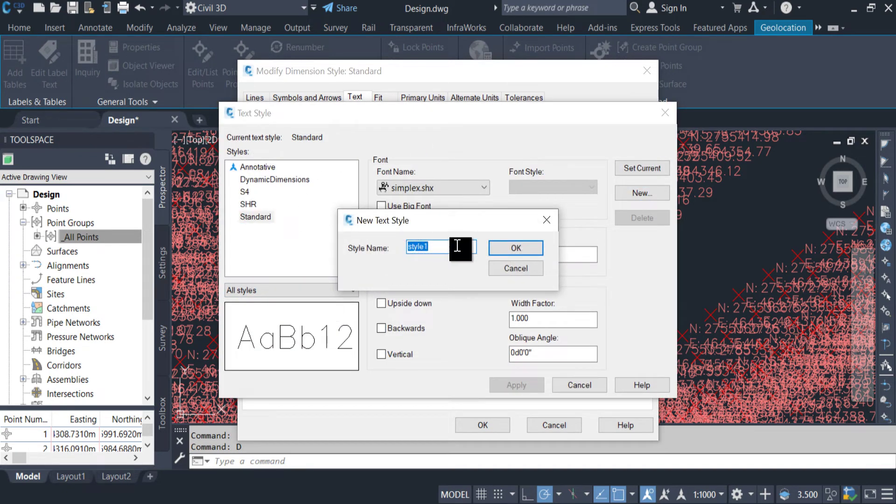
text(new standard)
click(514, 248)
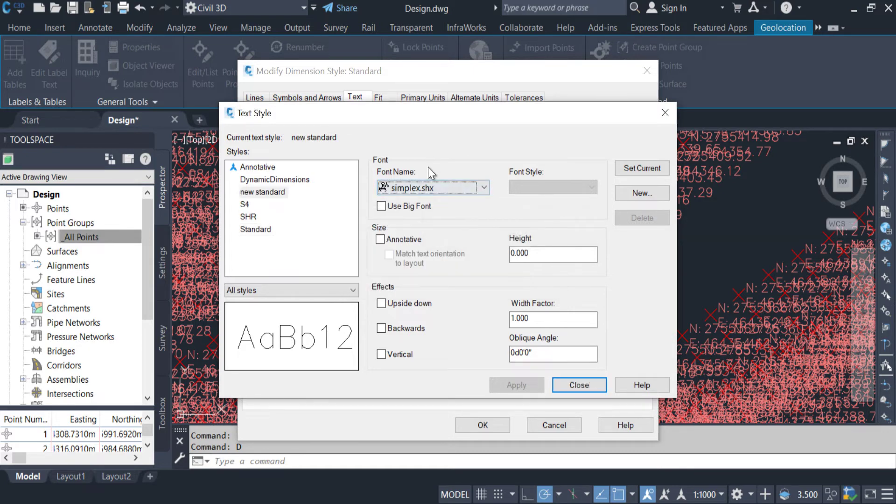
Step: Change the font of the new standard text style, apply it, and close the text and dimension style dialogs
click(420, 188)
scroll(418, 201, up, 2)
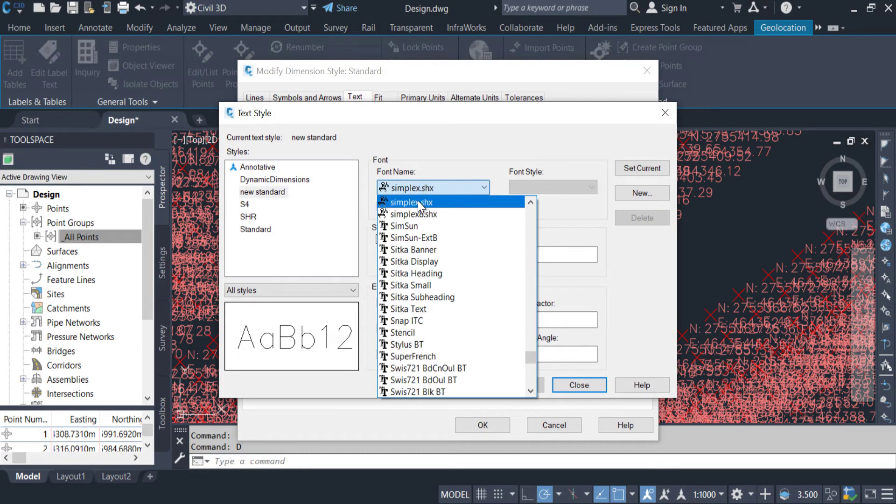
click(428, 256)
click(522, 386)
click(595, 386)
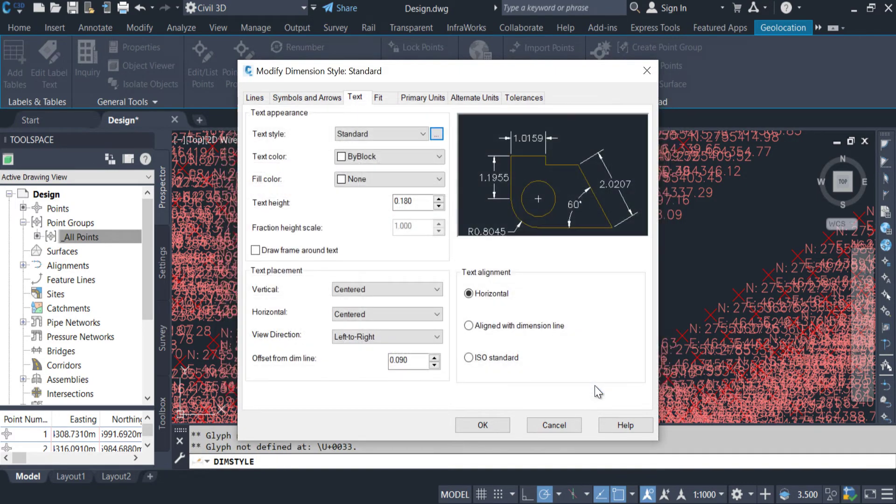
click(483, 426)
click(533, 367)
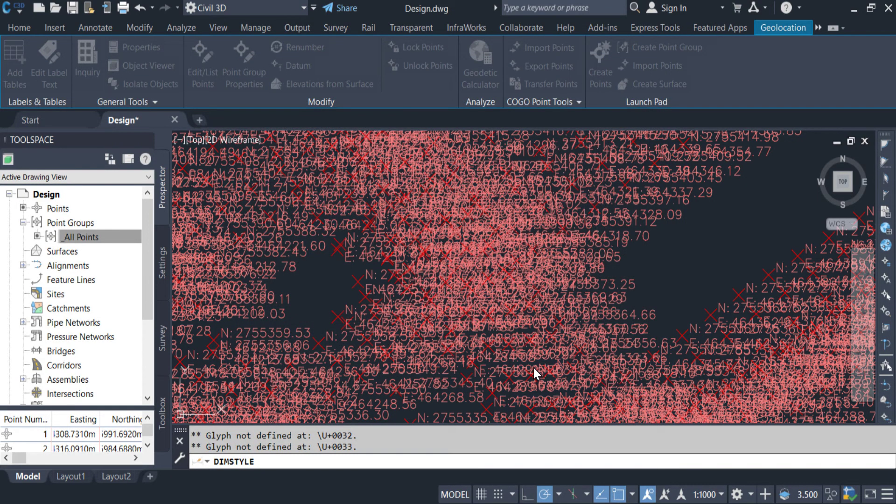
Step: Reopen the _All Points group properties and edit its current Northing and Easting 2 point label style
right_click(97, 234)
click(122, 244)
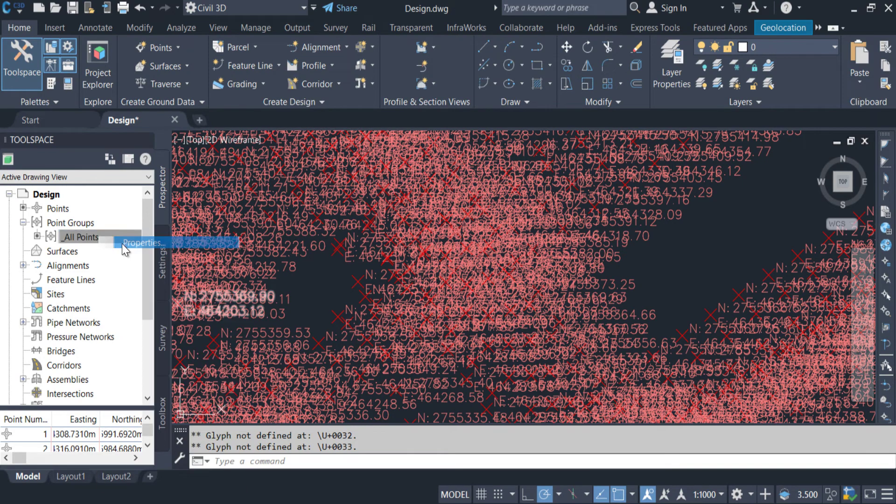
click(187, 264)
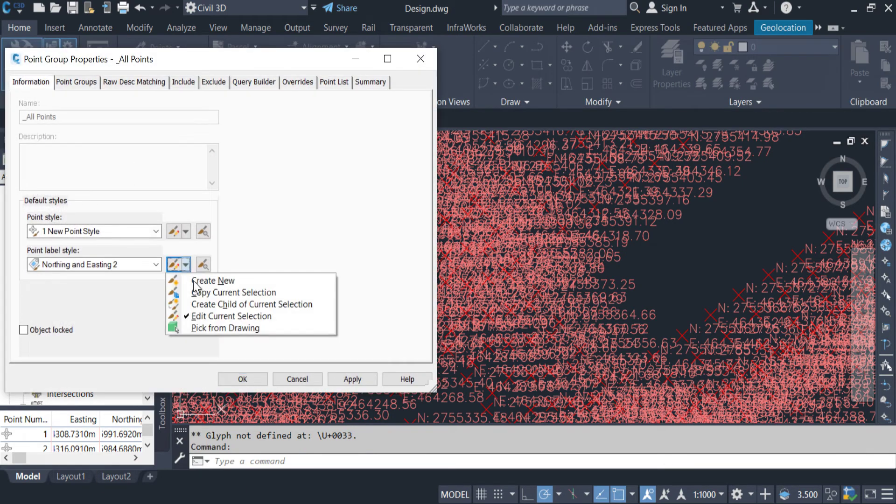
click(201, 313)
Step: Set the text style of the Northing and Easting 2 label to new standard
click(288, 125)
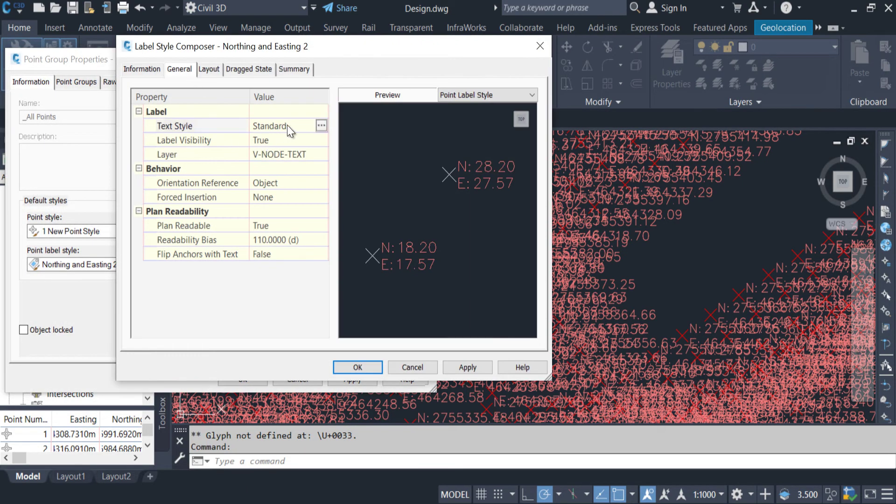
click(322, 125)
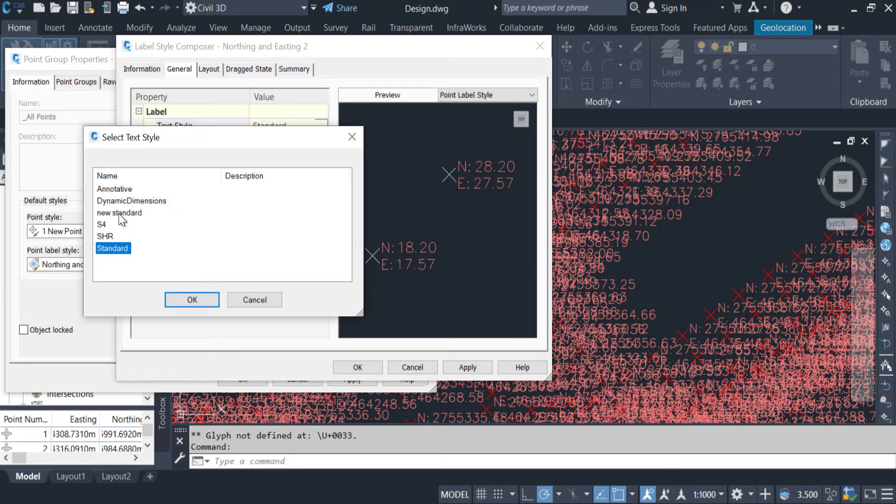
click(117, 213)
click(191, 302)
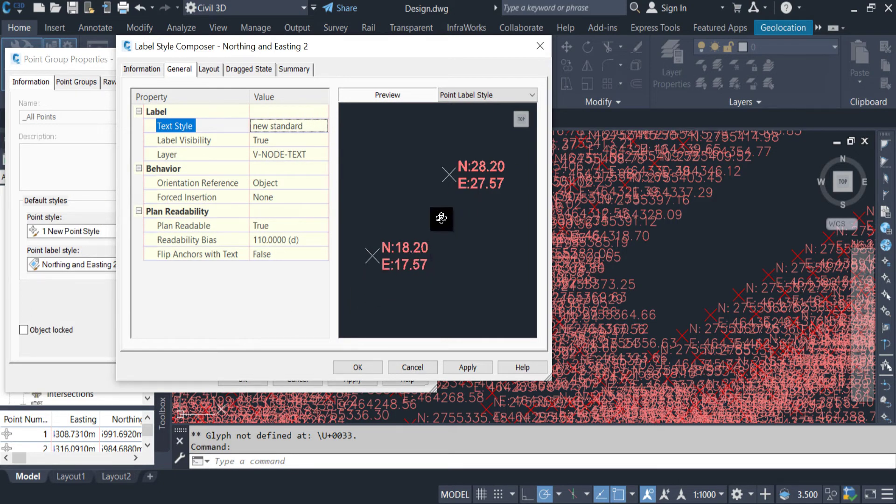
Step: Switch the Northing and Easting 2 label's text style back to Standard
click(287, 127)
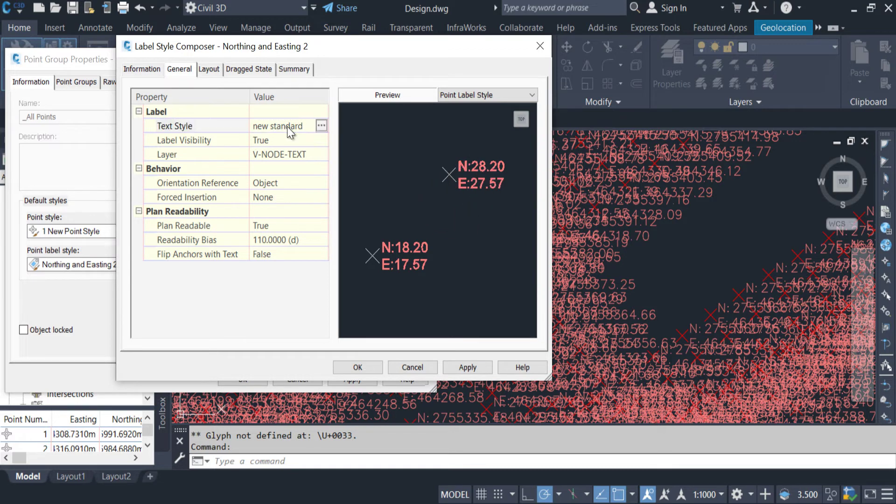
click(322, 126)
click(117, 249)
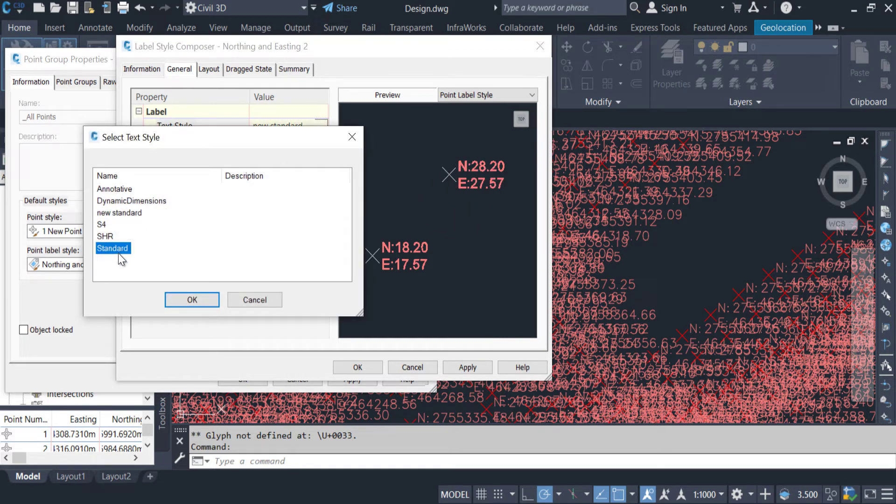
click(194, 300)
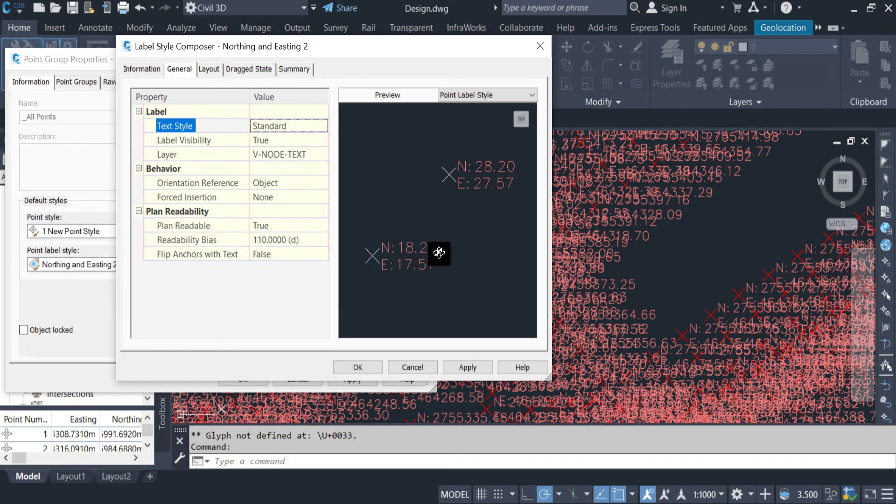
Step: Try the label visibility set to False in the Northing and Easting 2 label style, and restore it to True
click(273, 141)
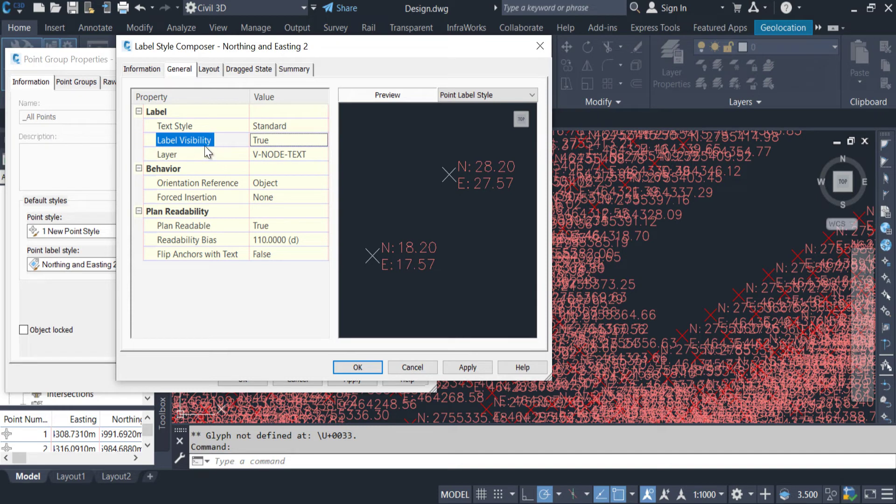
click(296, 145)
click(273, 141)
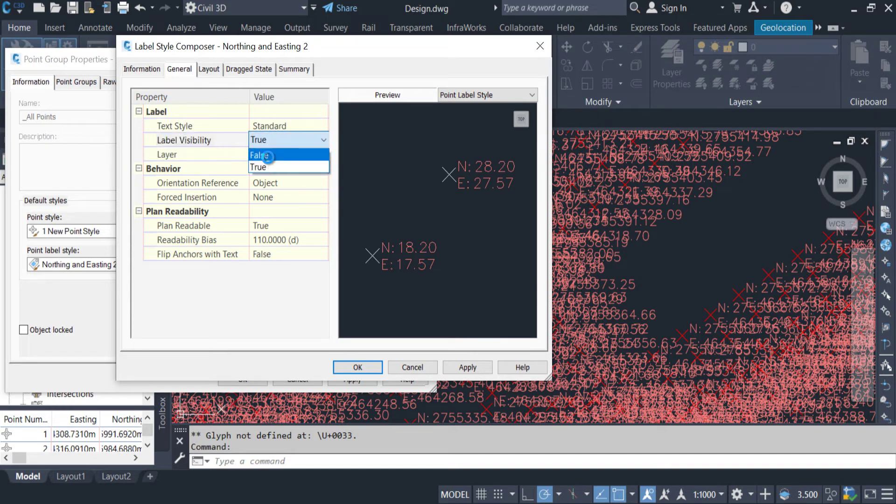
click(289, 155)
click(294, 143)
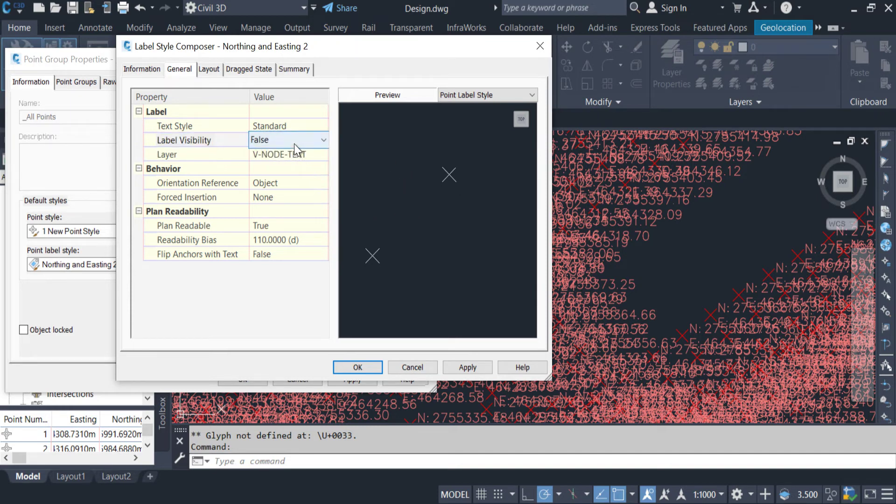
click(294, 141)
click(278, 165)
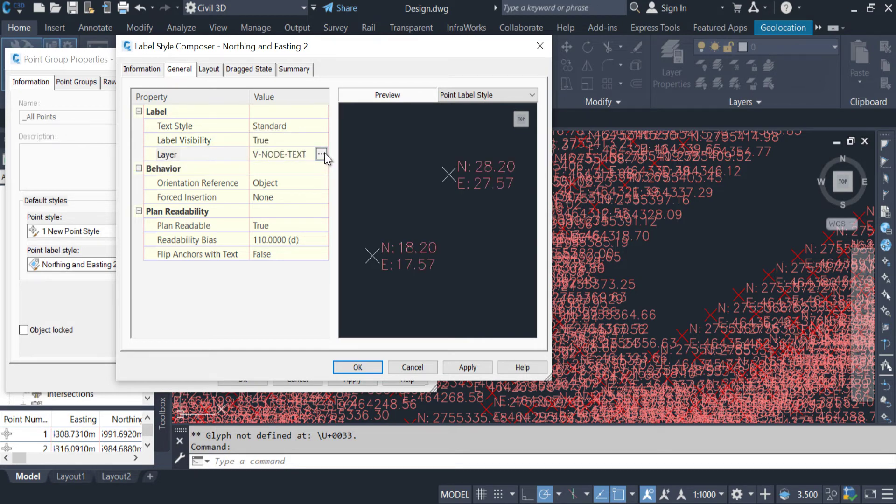
Step: Start a new layer for the Northing and Easting 2 label style and name it node 1
click(322, 154)
drag(272, 145, 290, 62)
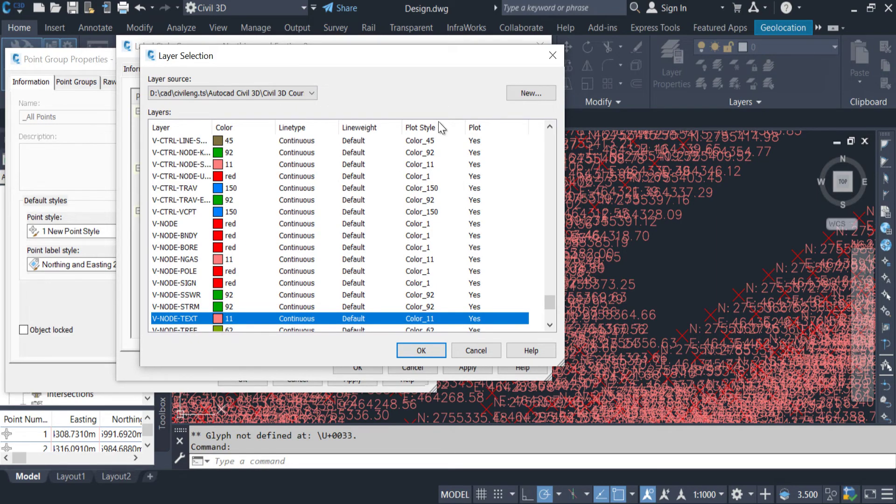
click(532, 93)
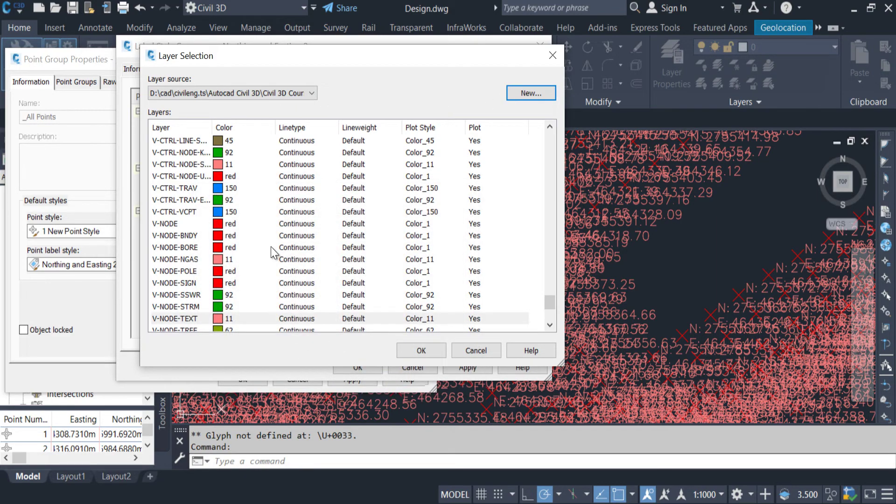
click(513, 93)
click(388, 233)
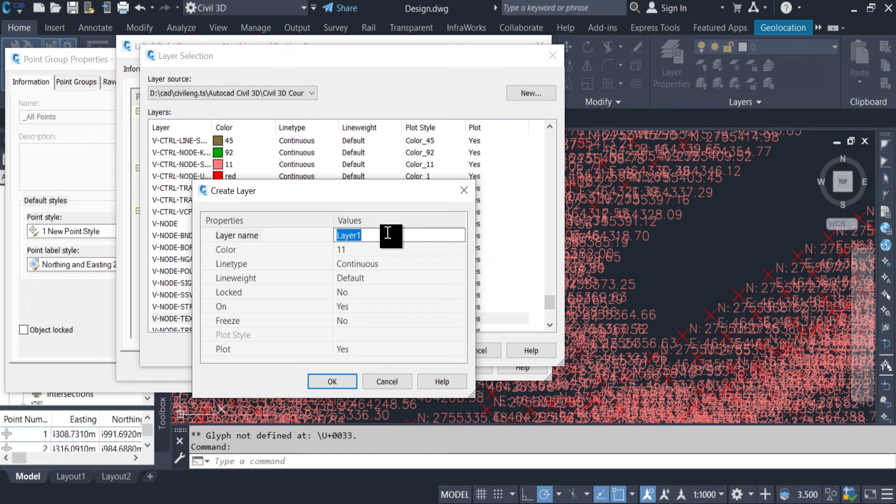
text(node 1)
Step: Give the node 1 layer color 200, create it, and assign it as the label style's layer
click(344, 250)
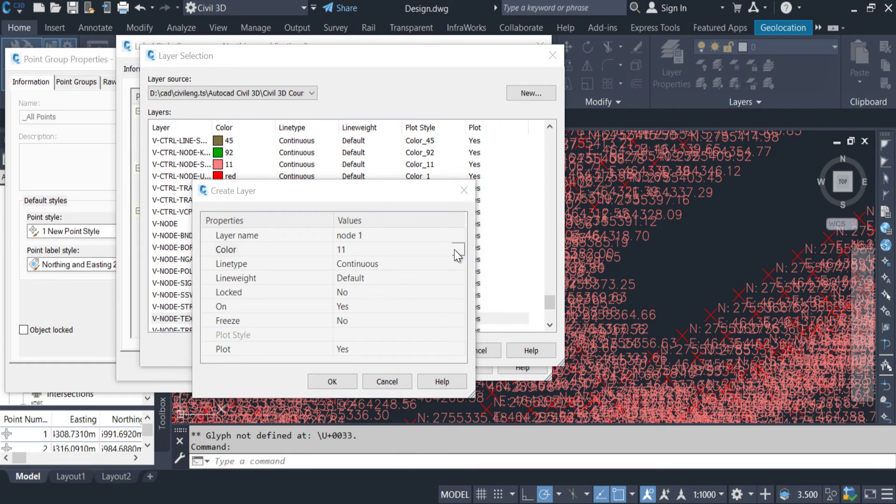
click(456, 250)
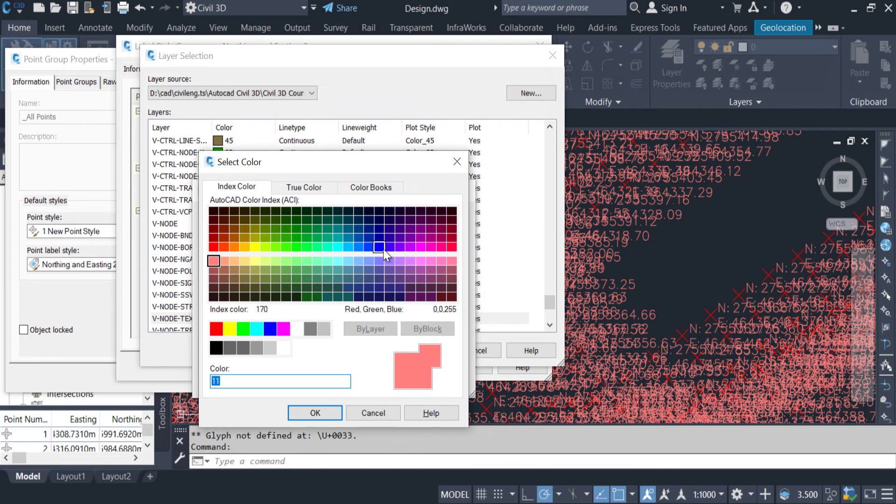
click(410, 246)
click(315, 413)
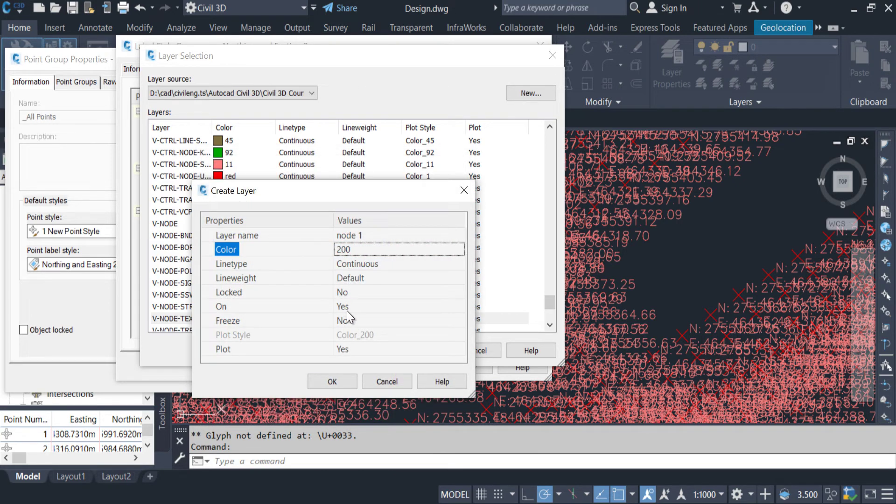
click(339, 388)
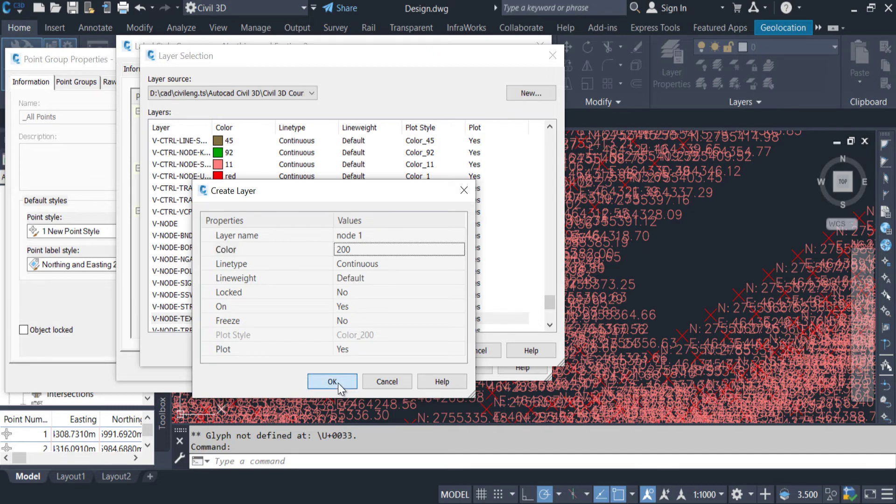
click(176, 321)
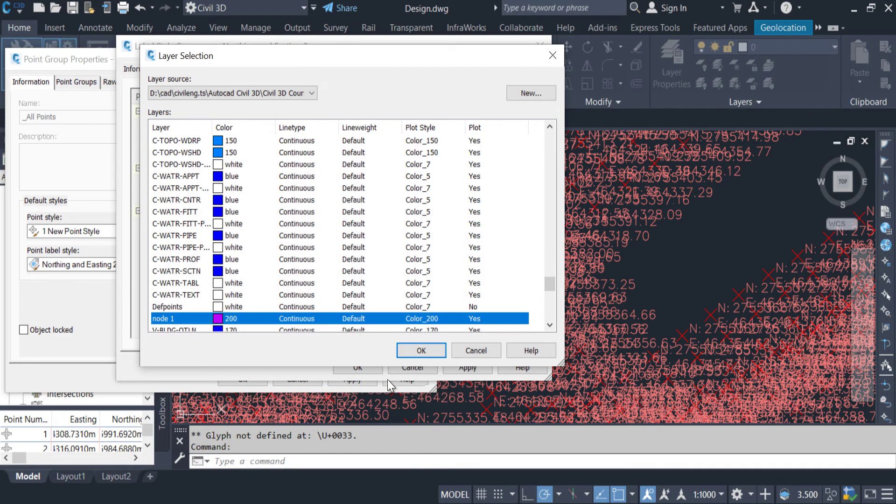
click(421, 350)
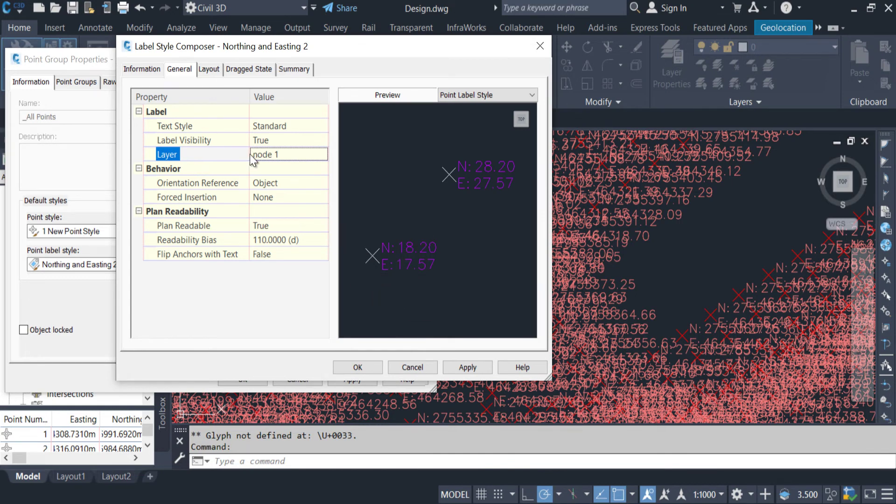
Step: Set the text height of the Northing and Easting component to 0.5 mm in the label style's layout, and apply it to the point group
key(Down)
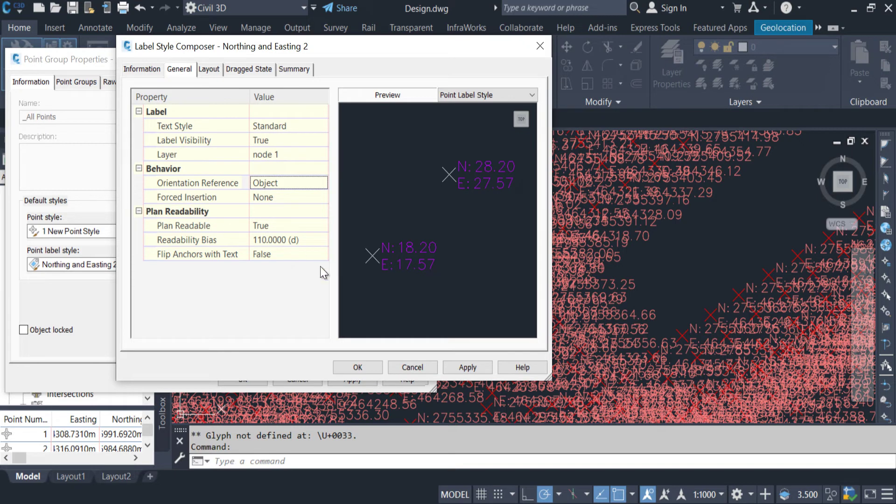
click(211, 68)
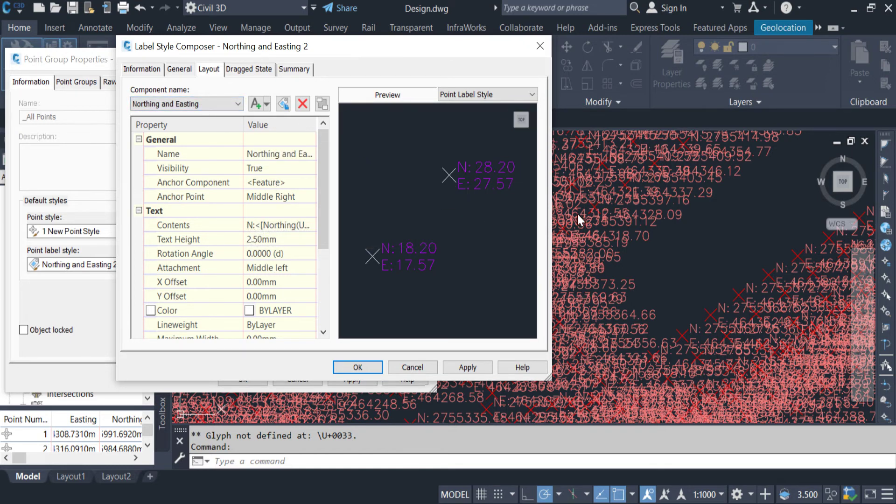
scroll(308, 211, down, 1)
scroll(284, 234, up, 1)
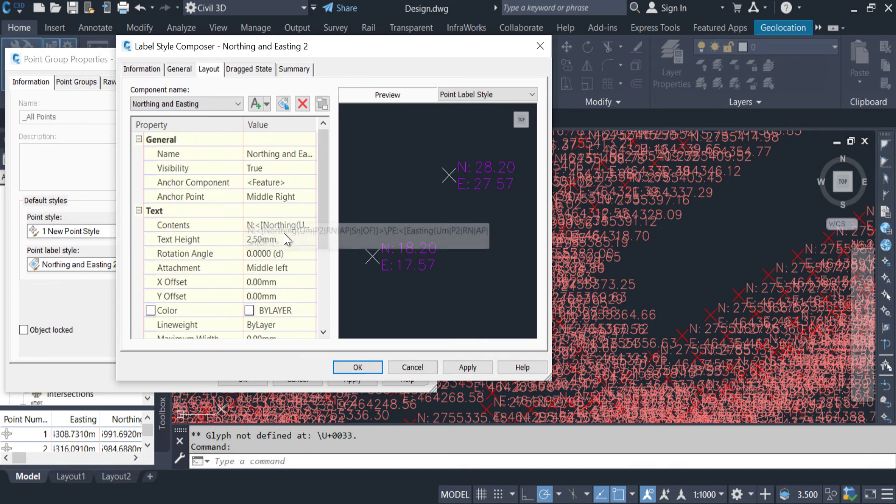
click(266, 238)
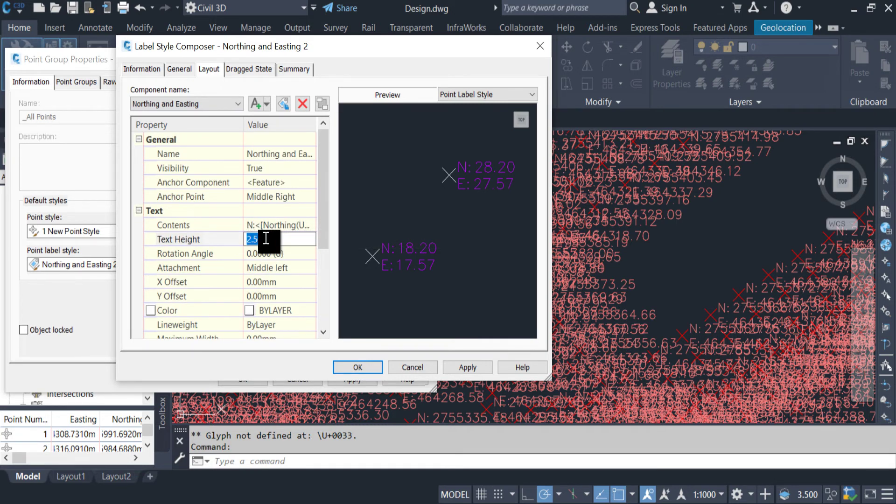
text(0.5)
click(416, 290)
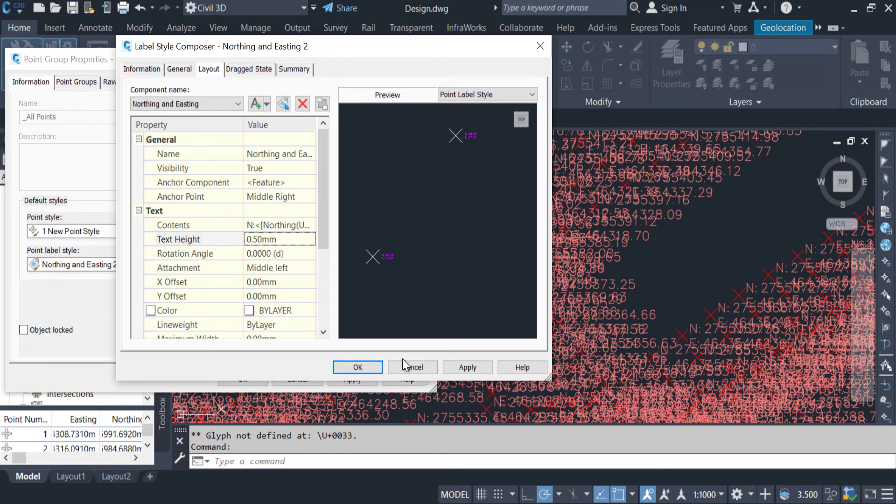
click(464, 368)
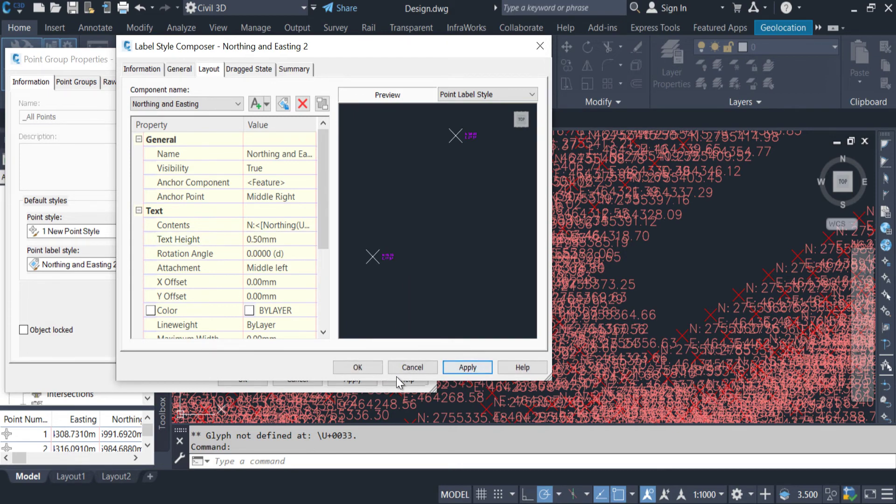
click(358, 367)
click(243, 379)
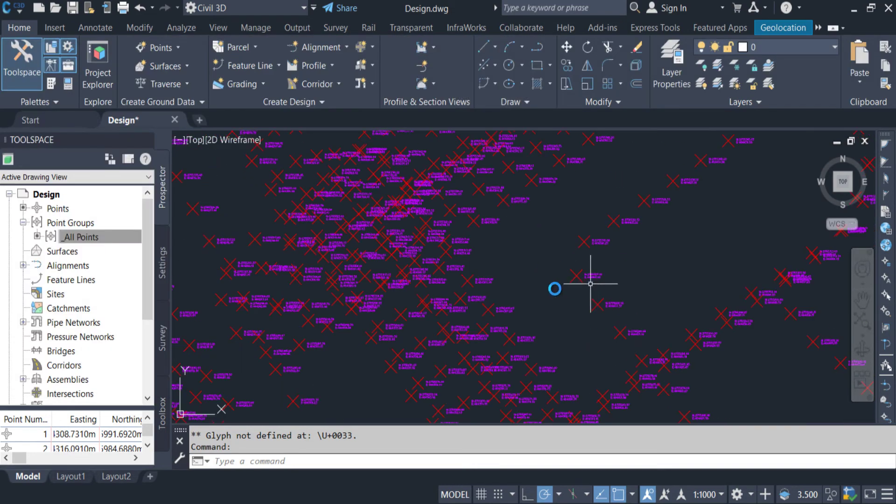
Step: Open the _All Points group's properties again and bring up its Northing and Easting 2 label style for editing
scroll(590, 283, up, 8)
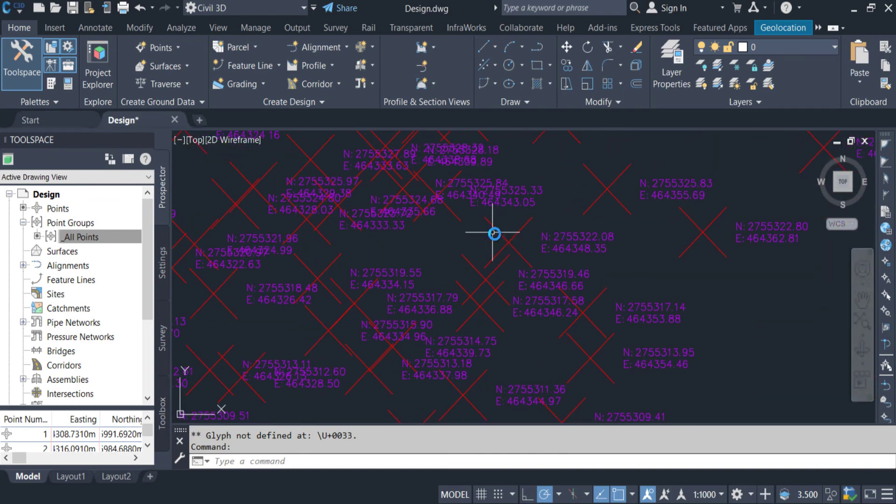
scroll(495, 234, down, 5)
click(76, 238)
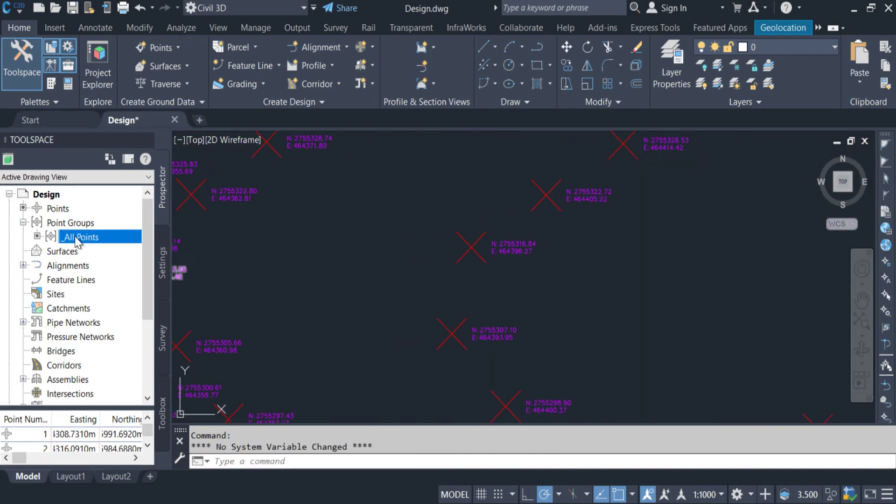
right_click(76, 238)
click(362, 287)
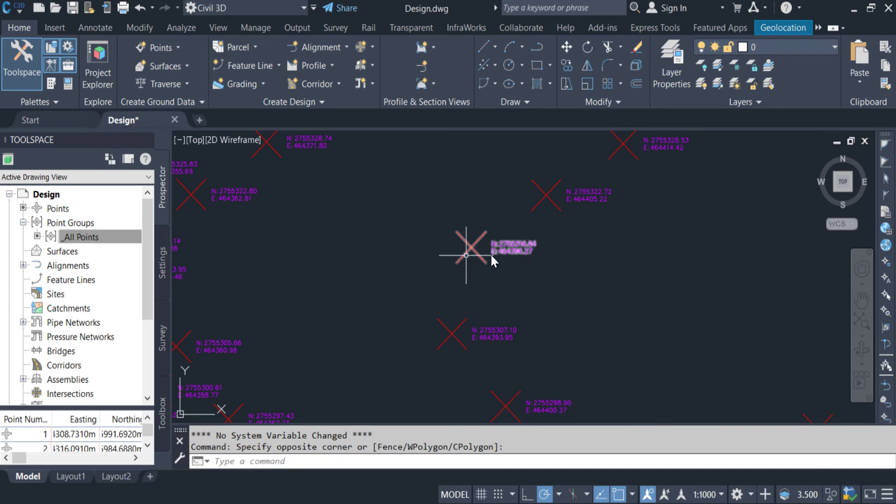
click(254, 272)
right_click(87, 237)
click(124, 242)
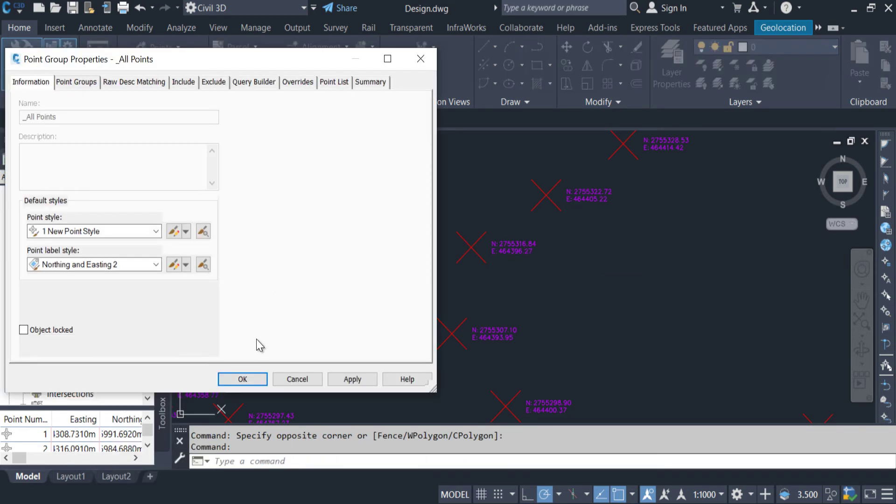
click(186, 265)
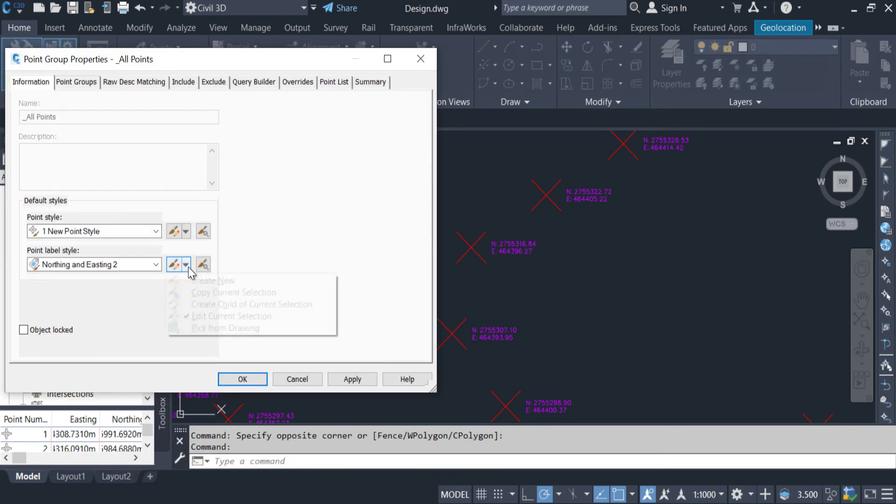
click(220, 317)
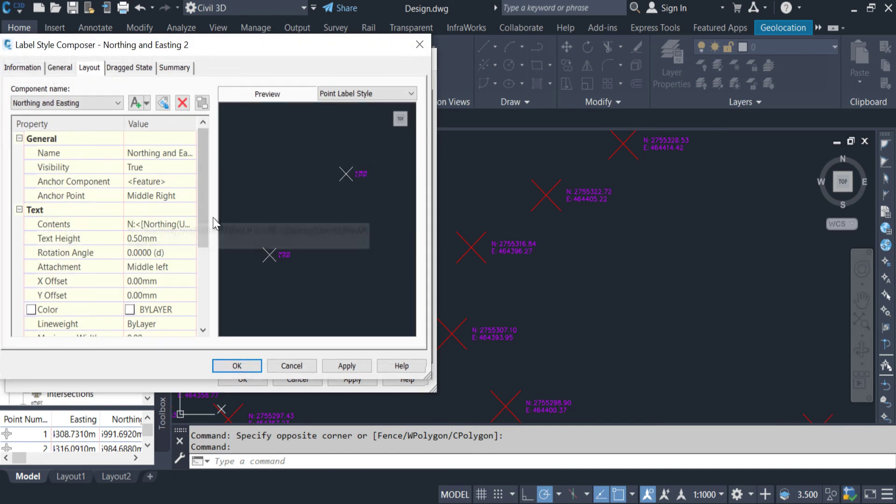
Step: Set the label's border gap to 0 in the Northing and Easting 2 layout, and apply it to the point group
drag(207, 226, 198, 303)
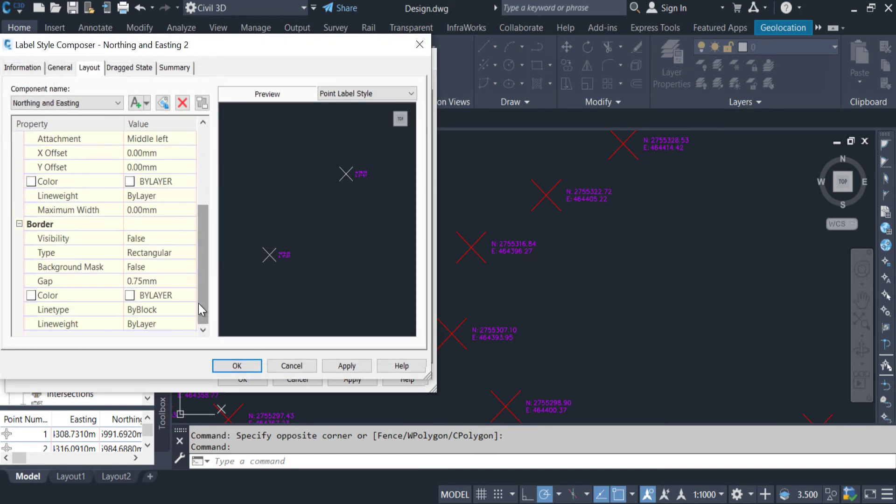
click(156, 281)
text(0)
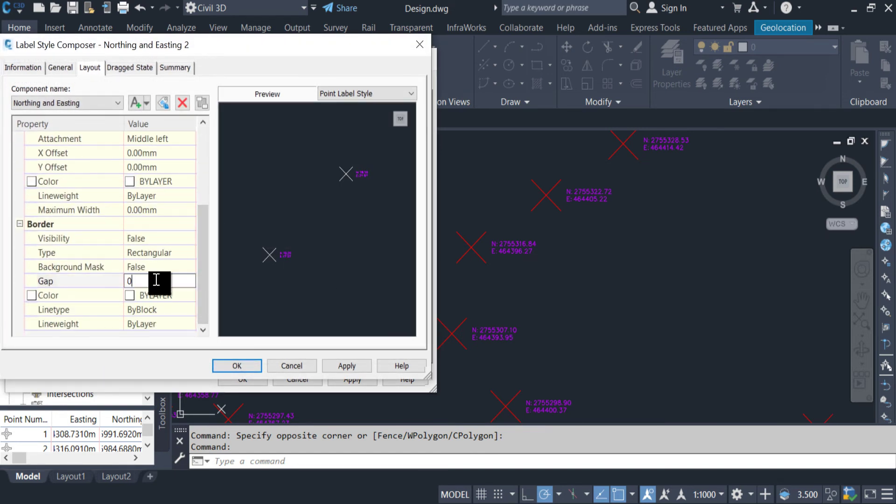
click(286, 290)
click(237, 365)
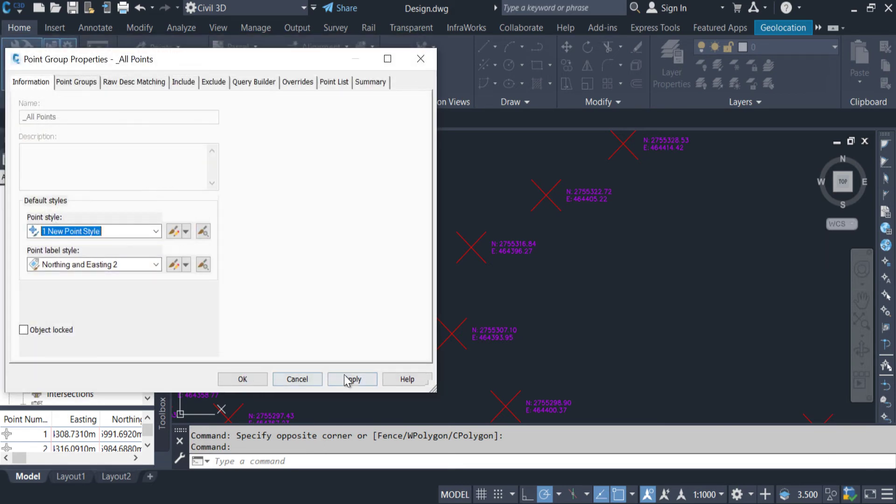
click(346, 378)
click(242, 378)
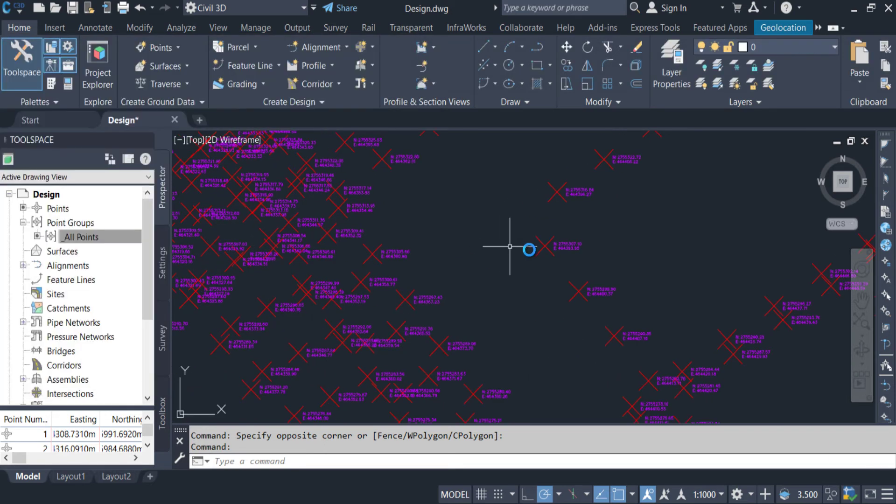
Step: Edit the _All Points group's 1 New Point Style so the custom marker size is .5 mm, and accept the group properties
scroll(500, 255, up, 2)
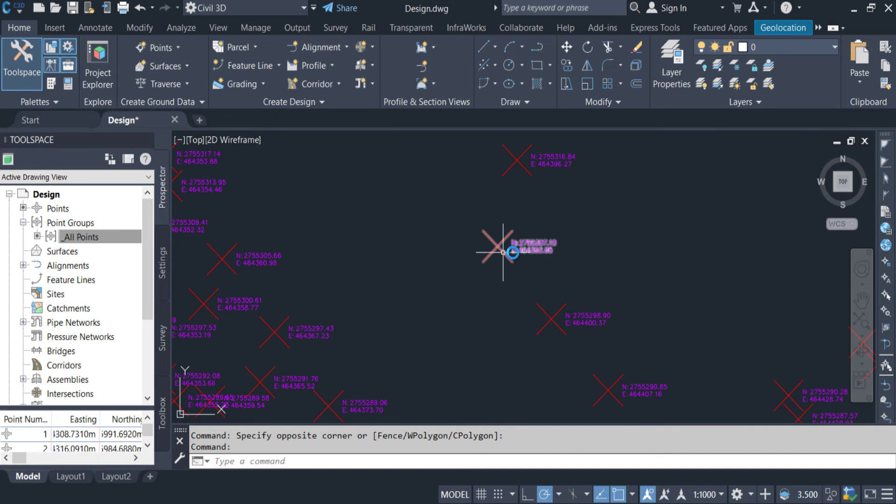
click(81, 237)
right_click(80, 237)
click(150, 244)
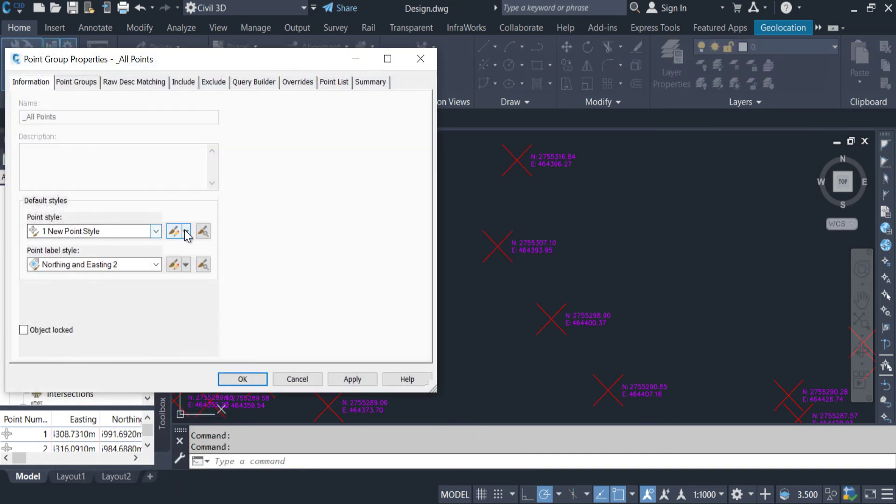
click(186, 231)
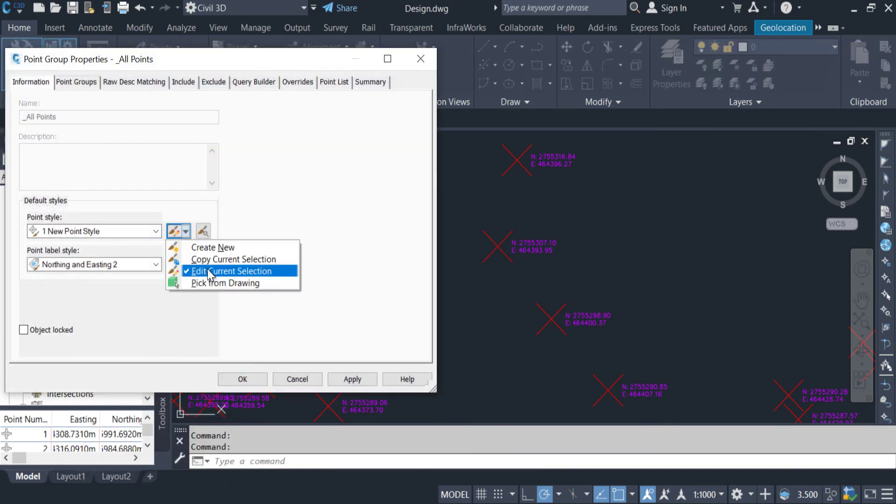
click(207, 270)
click(178, 148)
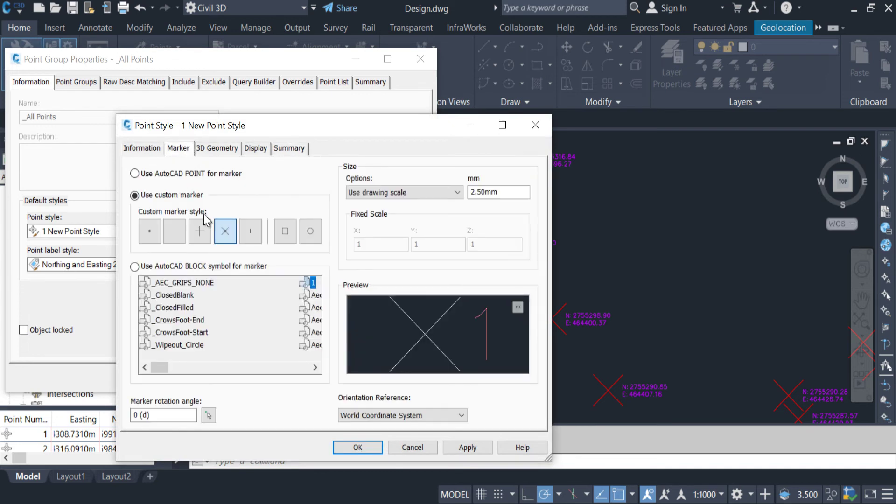
double_click(483, 193)
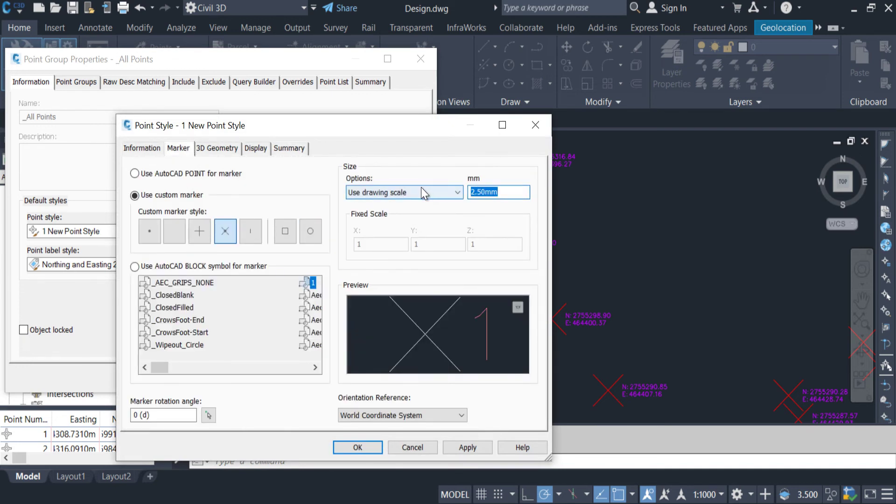
text(.5)
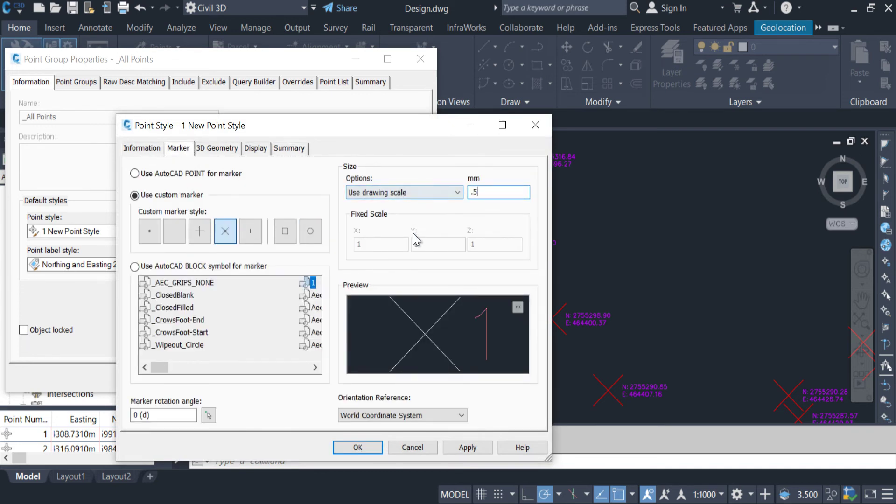
click(362, 446)
click(240, 378)
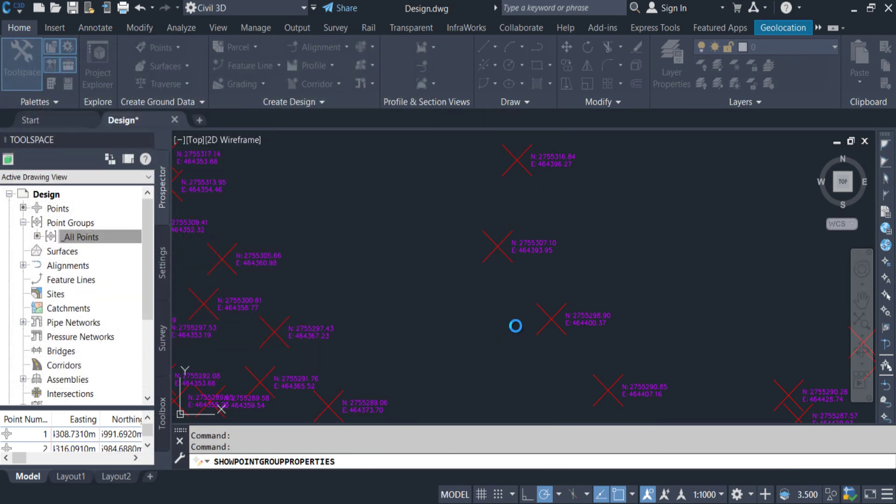
Step: Undo the last grip edit and inspect the resized markers and labels in the drawing
scroll(494, 243, up, 6)
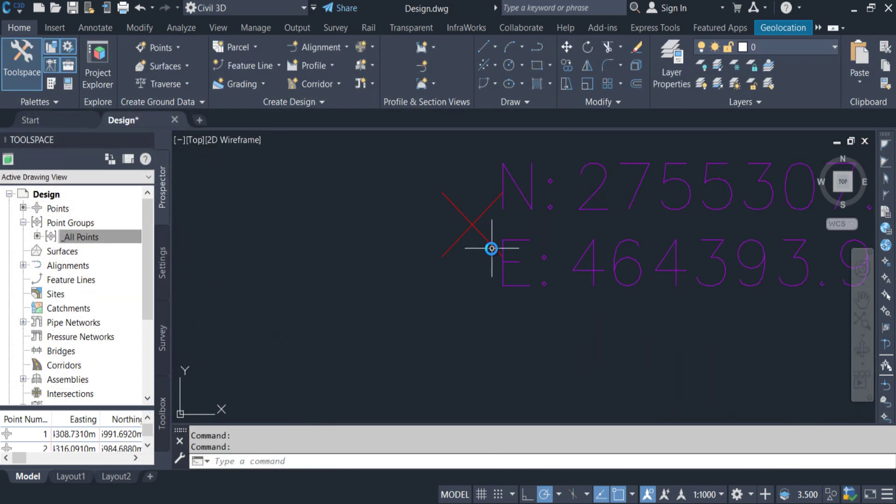
scroll(491, 249, down, 10)
key(ctrl+z)
middle_drag(582, 274, 522, 207)
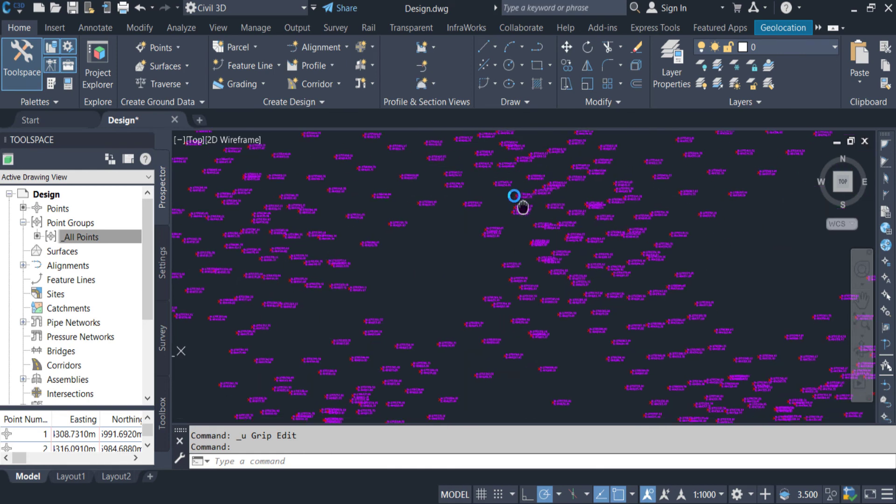
scroll(515, 197, up, 8)
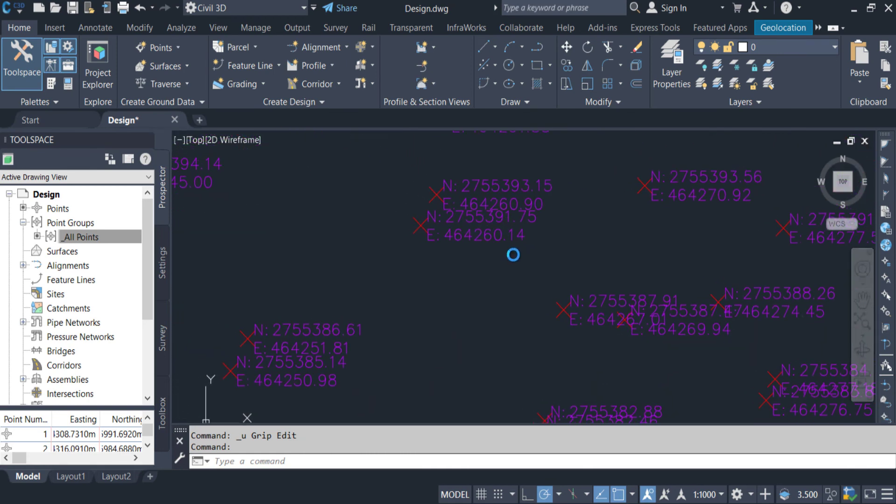
middle_drag(530, 254, 459, 194)
scroll(481, 233, up, 2)
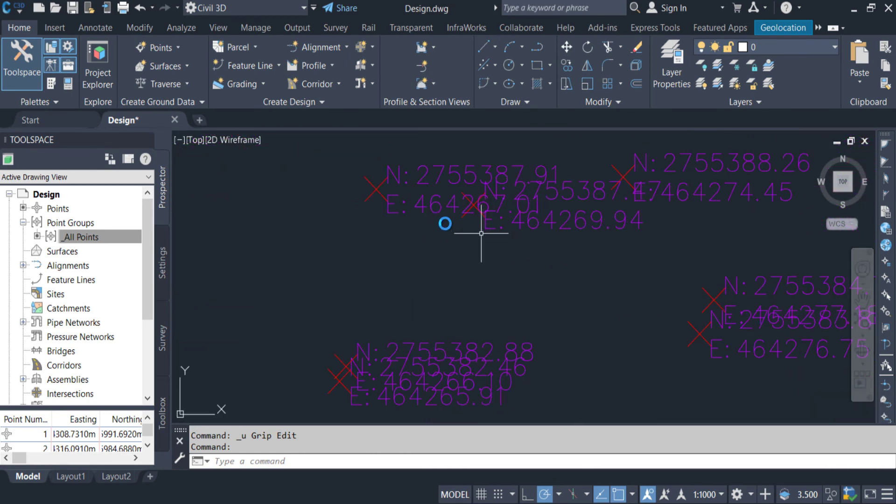
scroll(474, 280, down, 2)
scroll(411, 261, up, 2)
Step: Rotate the label of the point at N: 2755387.91, E: 464267.01 counter-clockwise to slant upward, and deselect the point
click(404, 261)
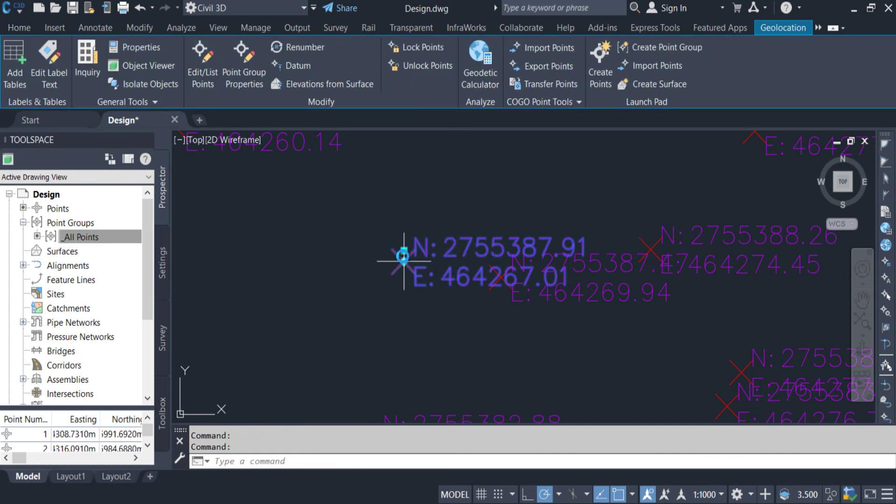
mouse_move(403, 256)
click(437, 287)
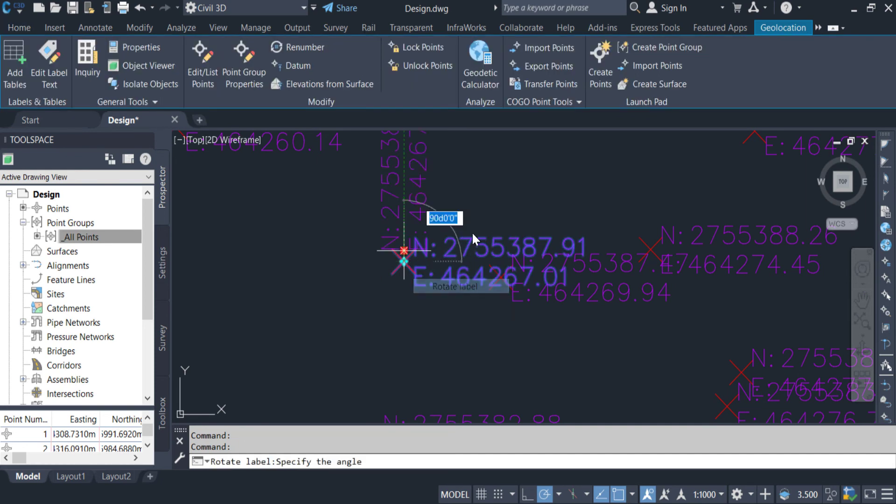
click(551, 182)
scroll(487, 254, down, 2)
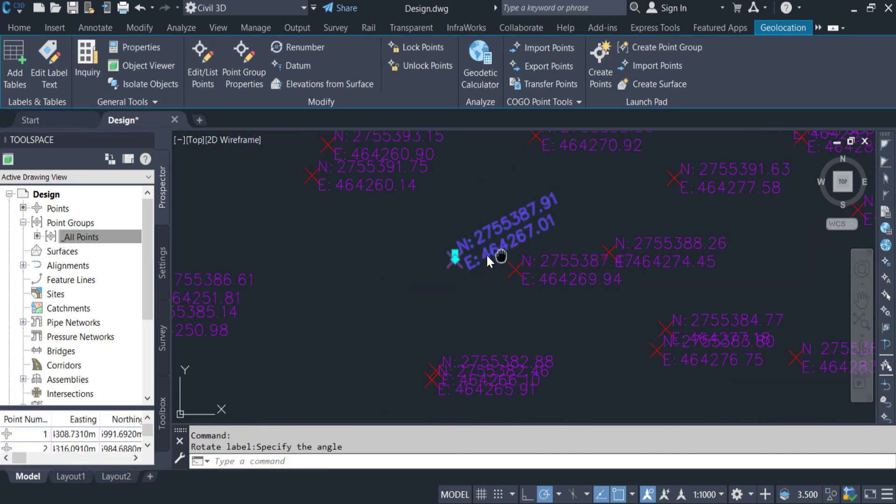
middle_drag(486, 254, 424, 231)
click(424, 232)
key(Escape)
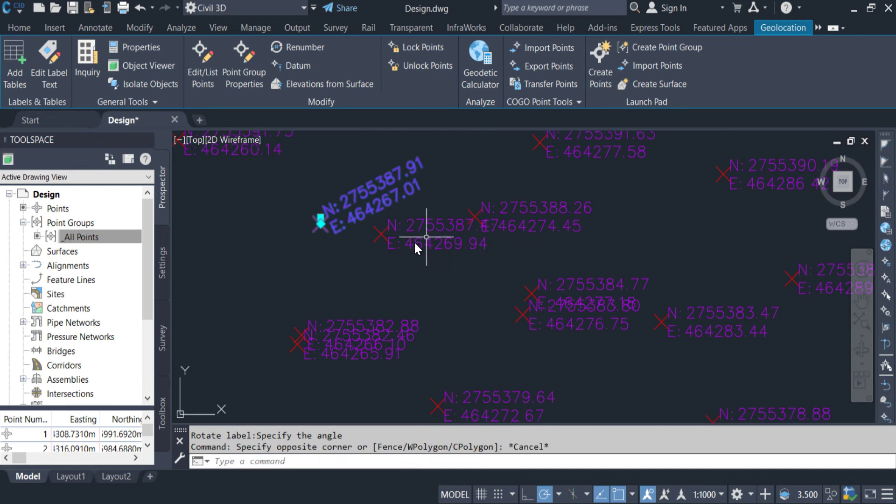
key(Escape)
Step: Rotate the label of the point at N: 2755387.47, E: 464269.94 clockwise to slant downward, and deselect the point
click(384, 224)
mouse_move(384, 227)
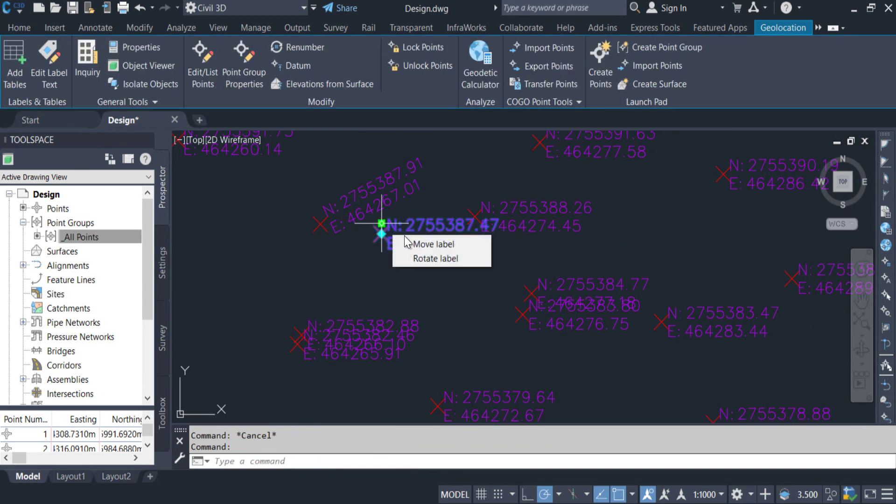
click(420, 257)
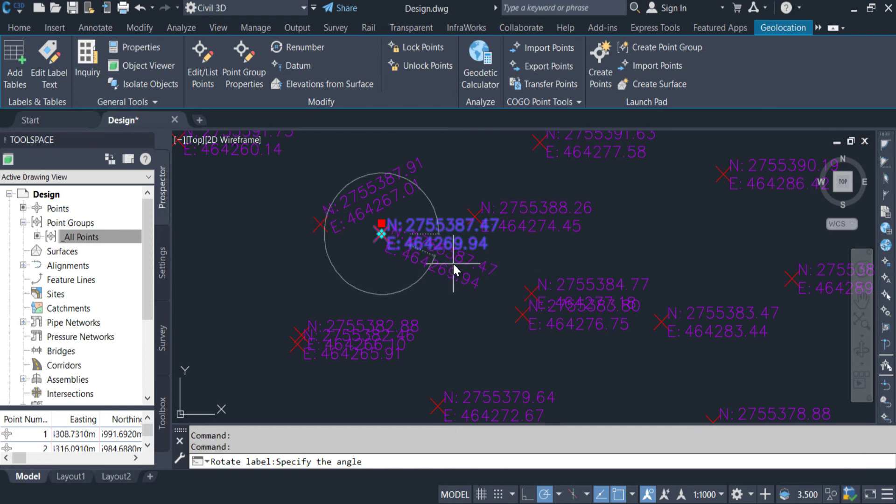
click(455, 265)
key(Escape)
Step: Move the label of the point at N: 2755394.10, E: 464283.03 up and right of its marker on a leader, and deselect it
mouse_move(529, 182)
middle_down()
mouse_move(561, 214)
mouse_move(436, 315)
mouse_move(498, 288)
mouse_move(455, 214)
middle_up()
click(455, 214)
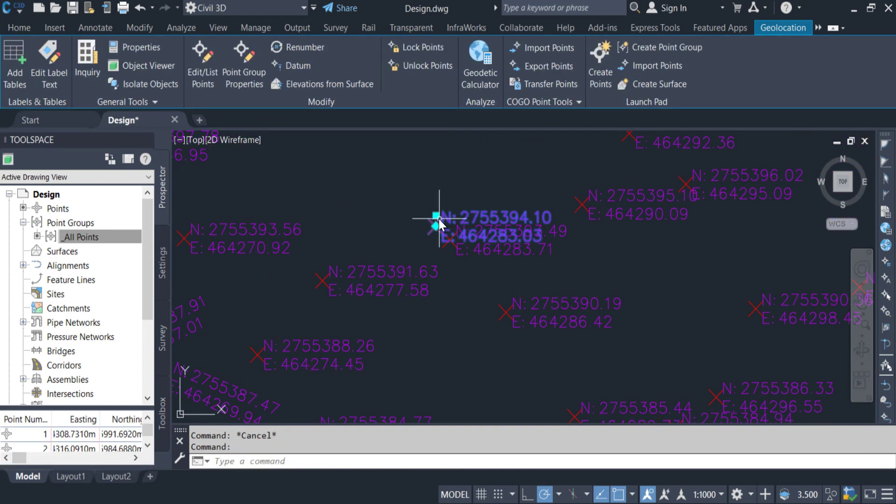
mouse_move(436, 225)
click(464, 237)
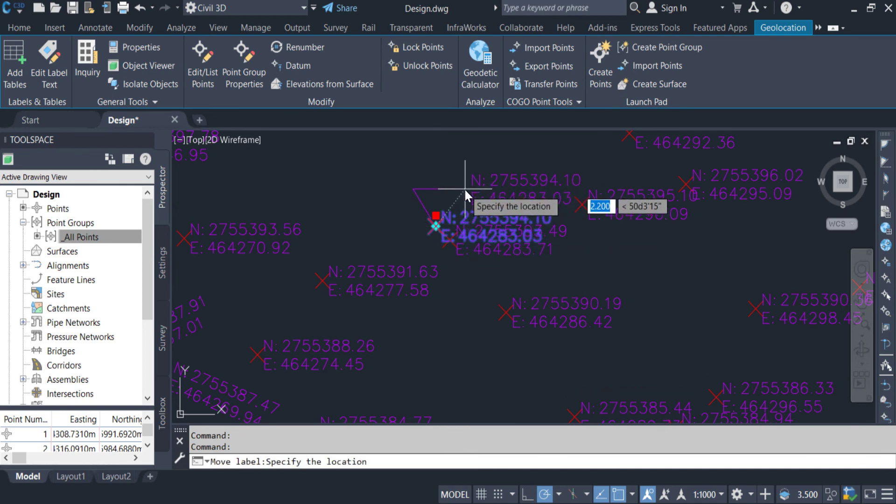
click(491, 170)
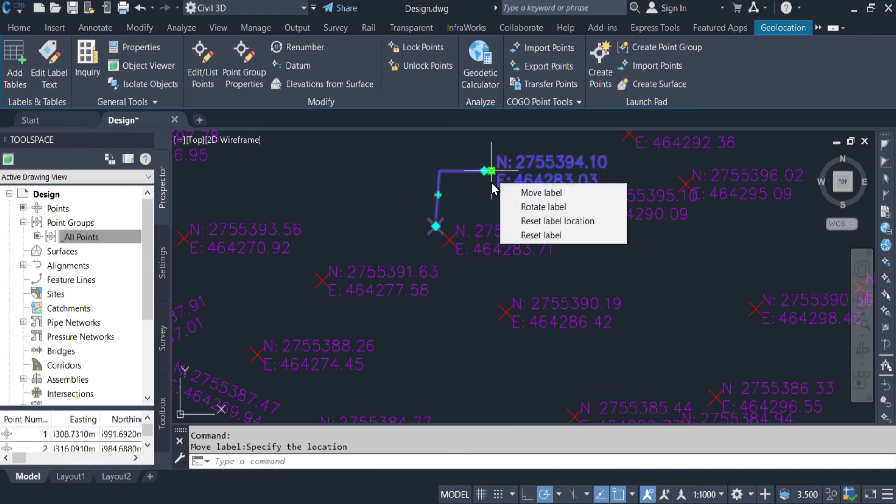
key(Escape)
Step: Reset the label location of the point at N: 2755394.10, E: 464283.03 and deselect it
scroll(488, 273, down, 2)
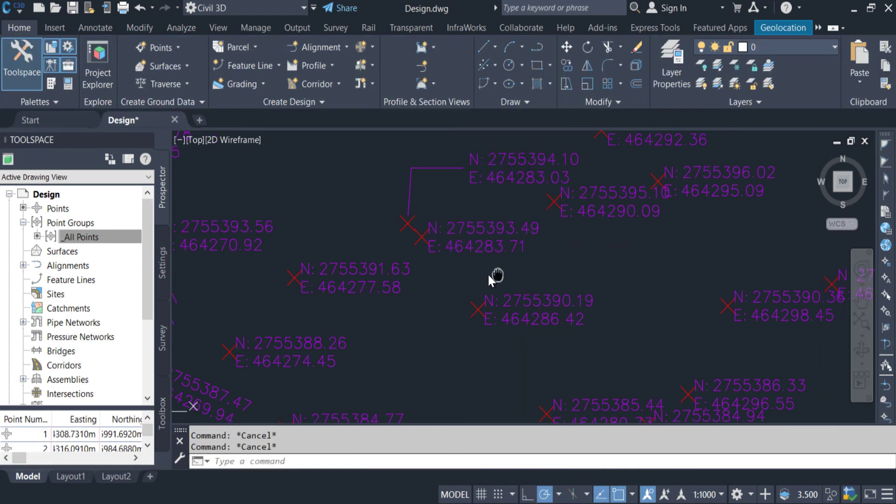
scroll(496, 230, up, 2)
click(509, 227)
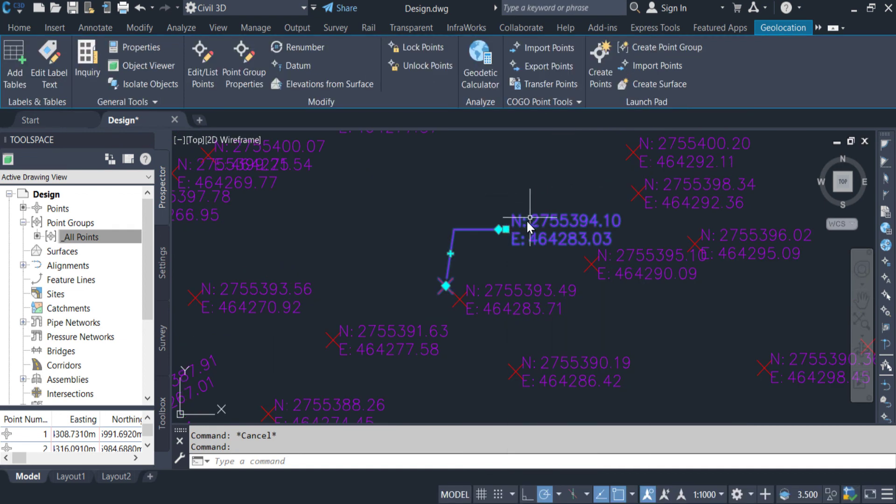
key(Escape)
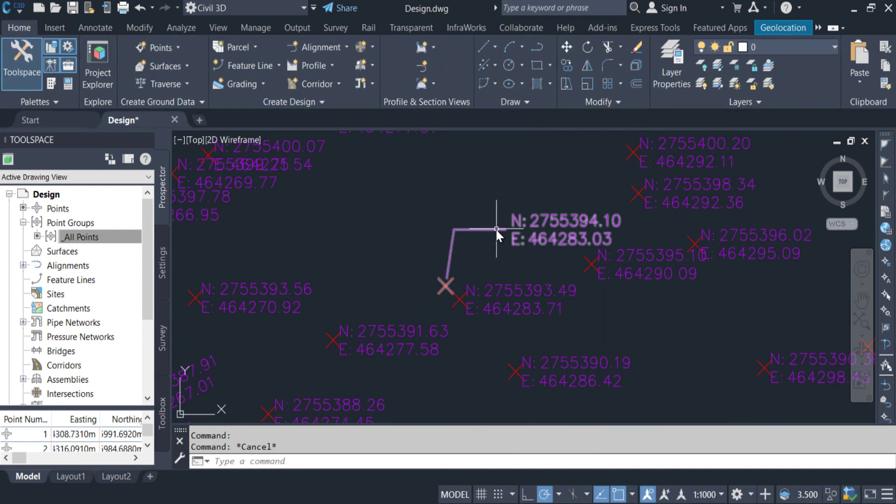
click(496, 229)
mouse_move(505, 228)
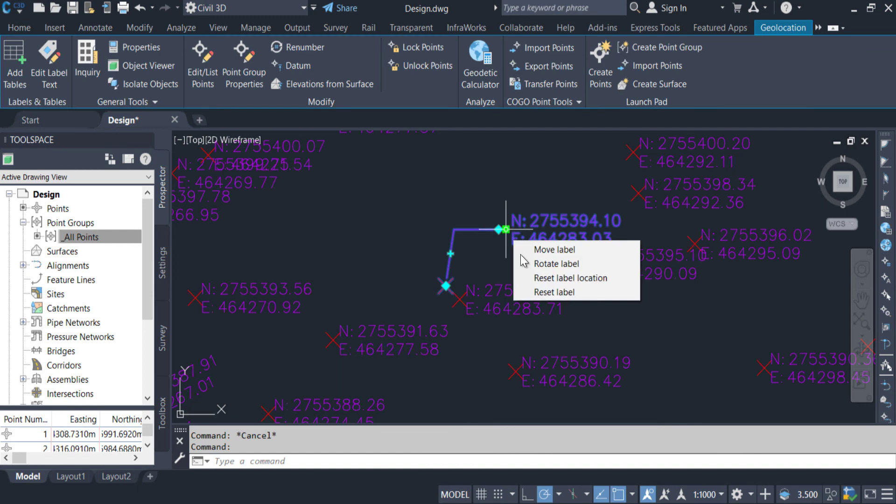
click(533, 276)
key(Escape)
middle_drag(487, 259, 482, 226)
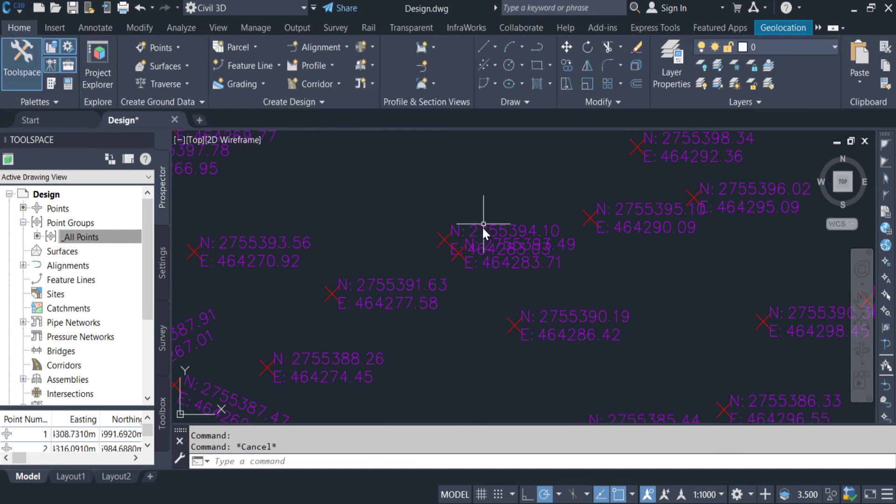
key(Escape)
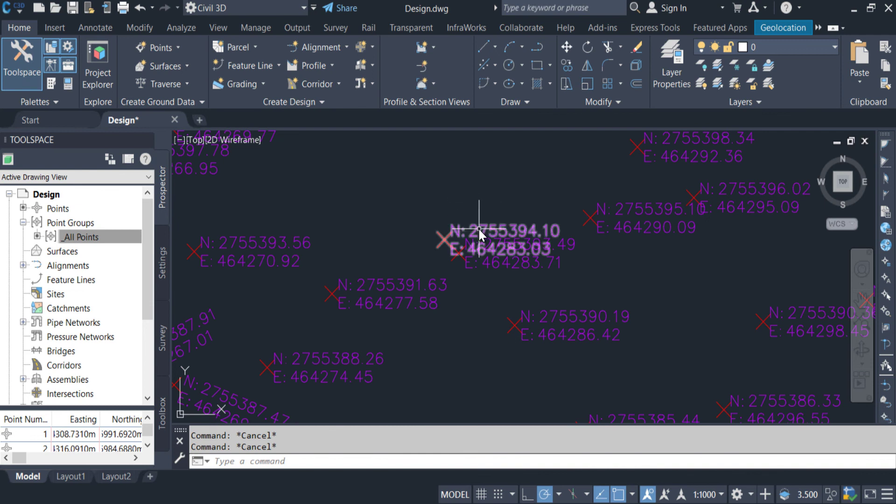
Step: Rotate the label of the point at N: 2755394.10, E: 464283.03 counter-clockwise to slant steeply upward, and deselect the point
click(475, 227)
mouse_move(449, 237)
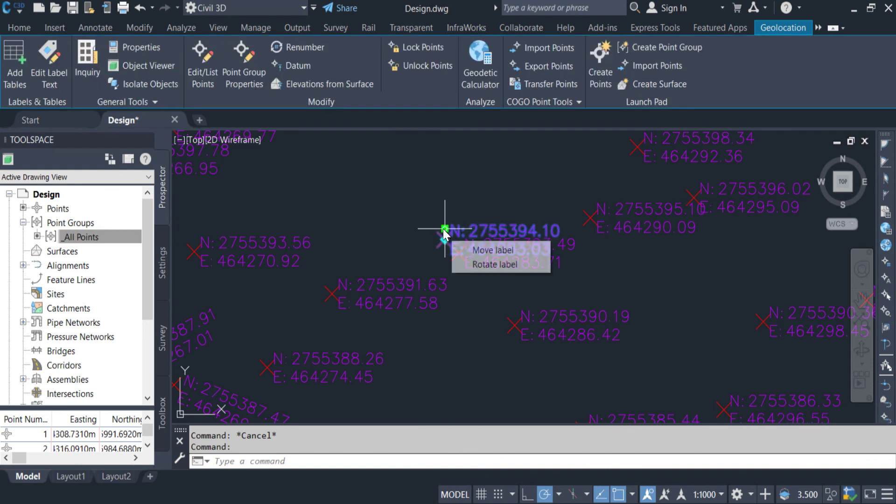
click(494, 261)
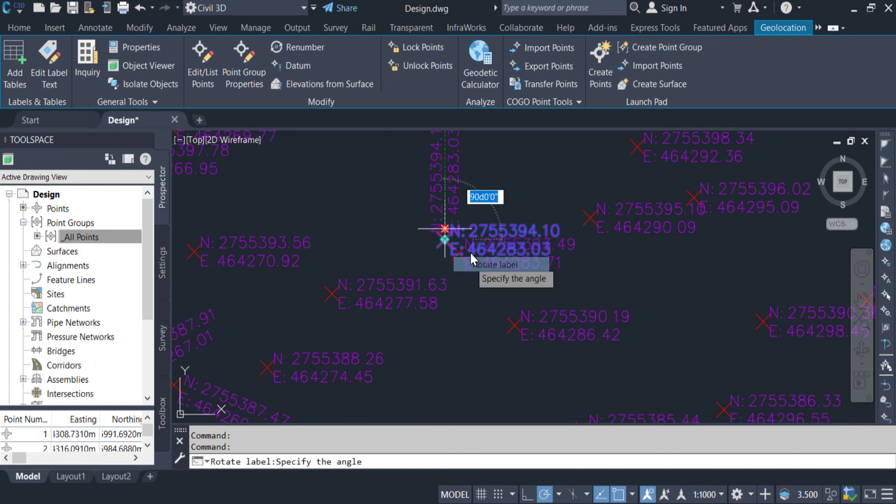
click(494, 180)
key(Escape)
Step: Write a multiline text below the point at N: 2755390.60, E: 464208.26 with the lines point number, Northing, Easting, Elevation and Description
middle_drag(423, 249, 480, 274)
scroll(397, 265, down, 4)
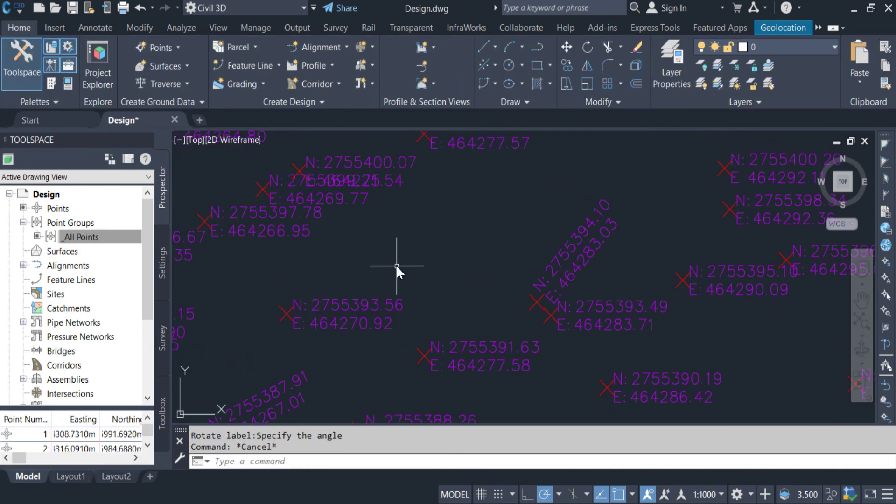
scroll(463, 253, down, 4)
scroll(458, 243, down, 1)
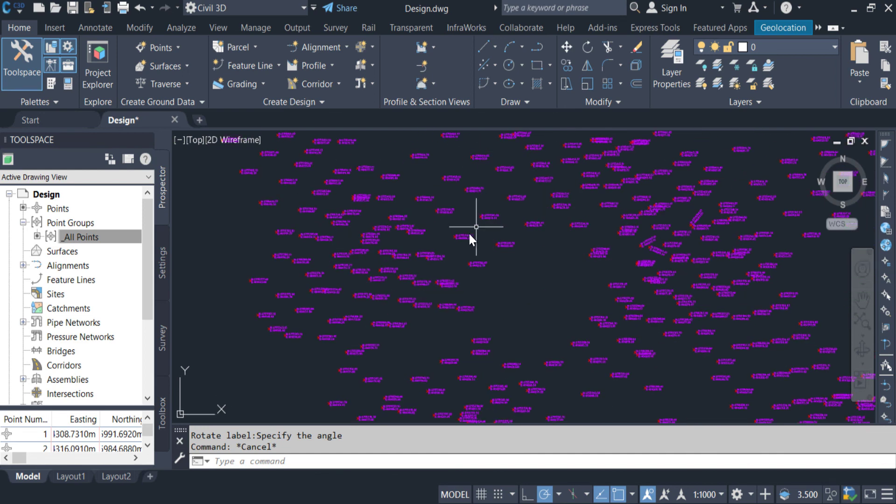
scroll(469, 232, up, 6)
key(Escape)
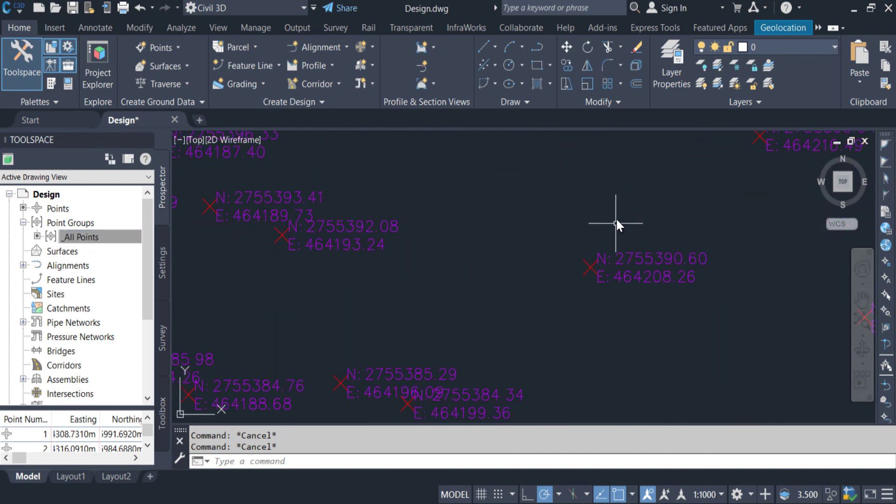
middle_drag(643, 214, 610, 212)
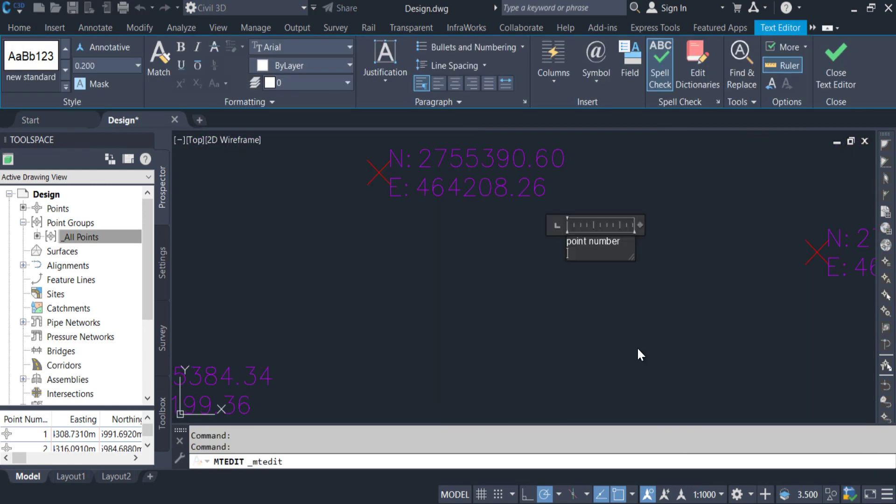
text(Northing)
key(Return)
text(Easting)
key(Return)
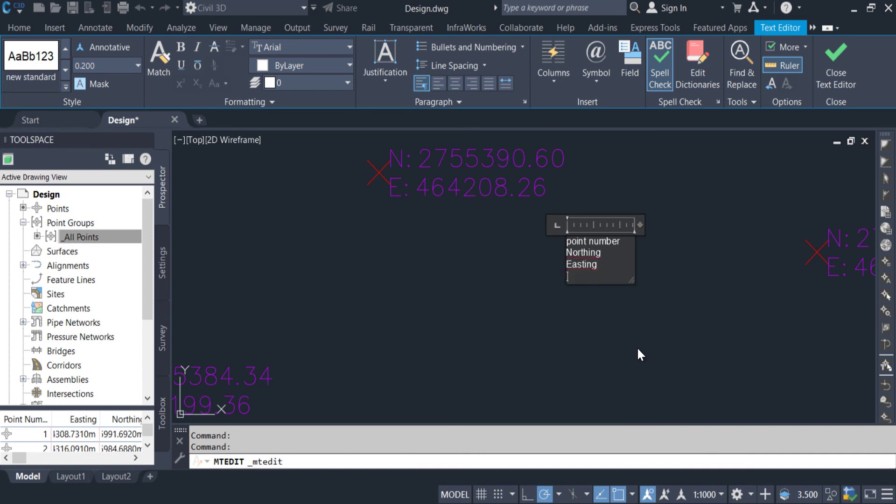
text(Elevation)
key(Return)
text(Description)
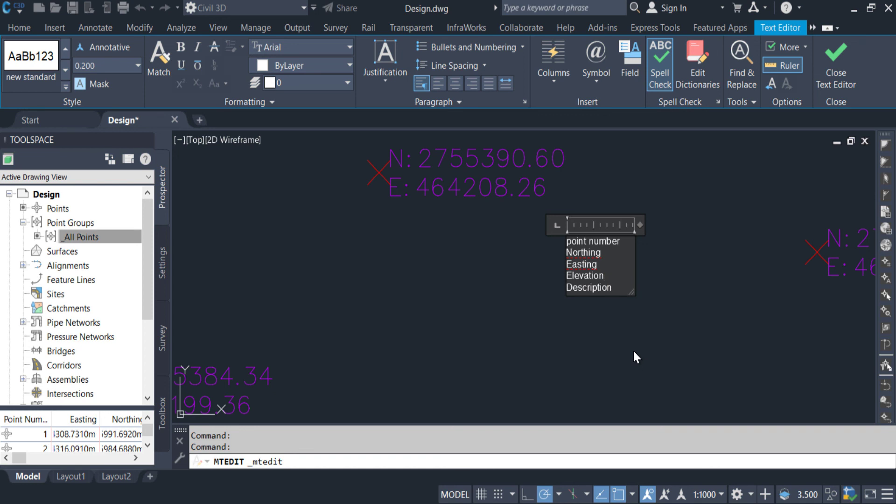
click(620, 356)
middle_drag(531, 310, 522, 308)
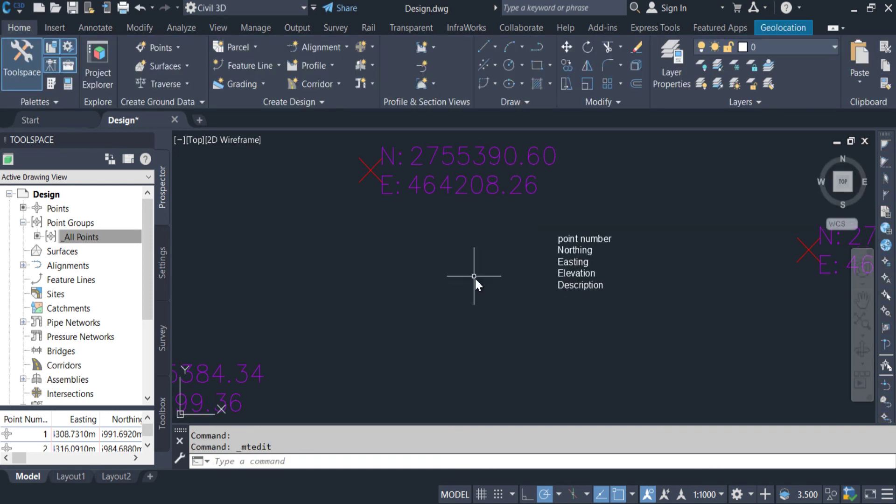
Step: Move the point number, Northing, Easting, Elevation and Description text next to the marker at N: 2755390.60, E: 464208.26
key(Escape)
key(Escape)
text(m)
key(Return)
click(621, 194)
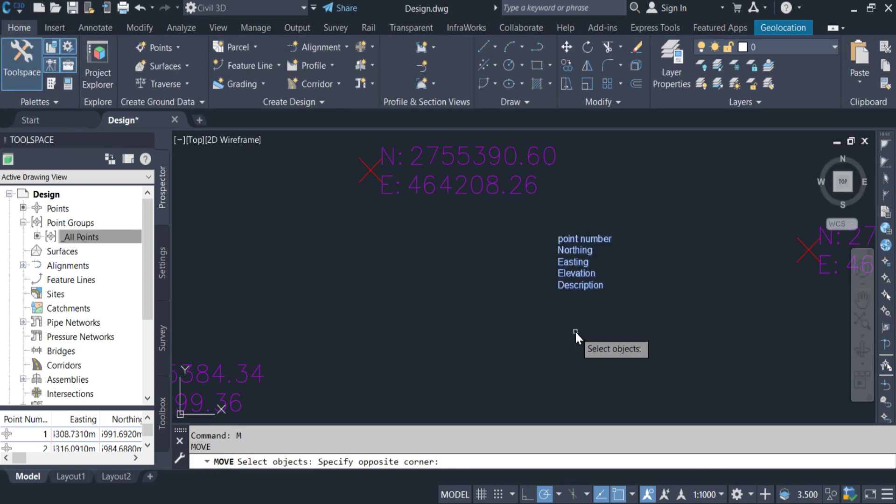
click(576, 332)
key(Return)
click(622, 359)
click(445, 293)
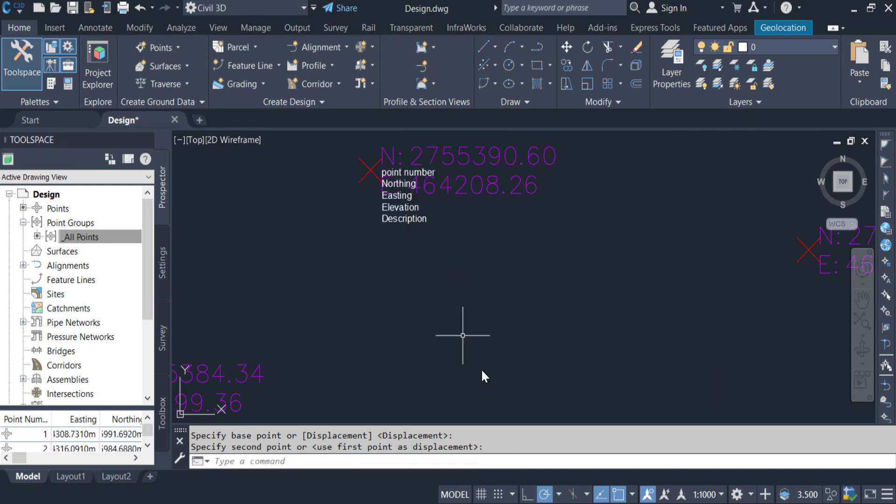